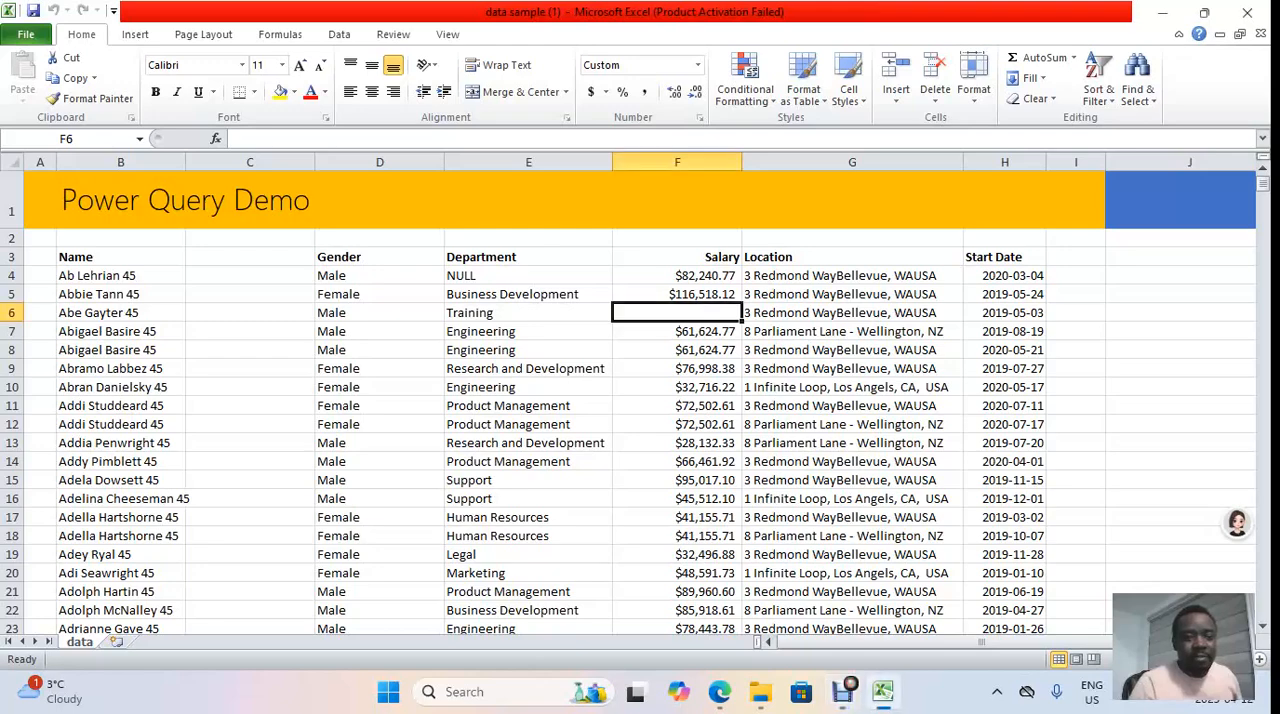
Step: Inspect the Name column, the unlabelled column C and the Gender column of the data sheet for irregular or missing entries
click(120, 276)
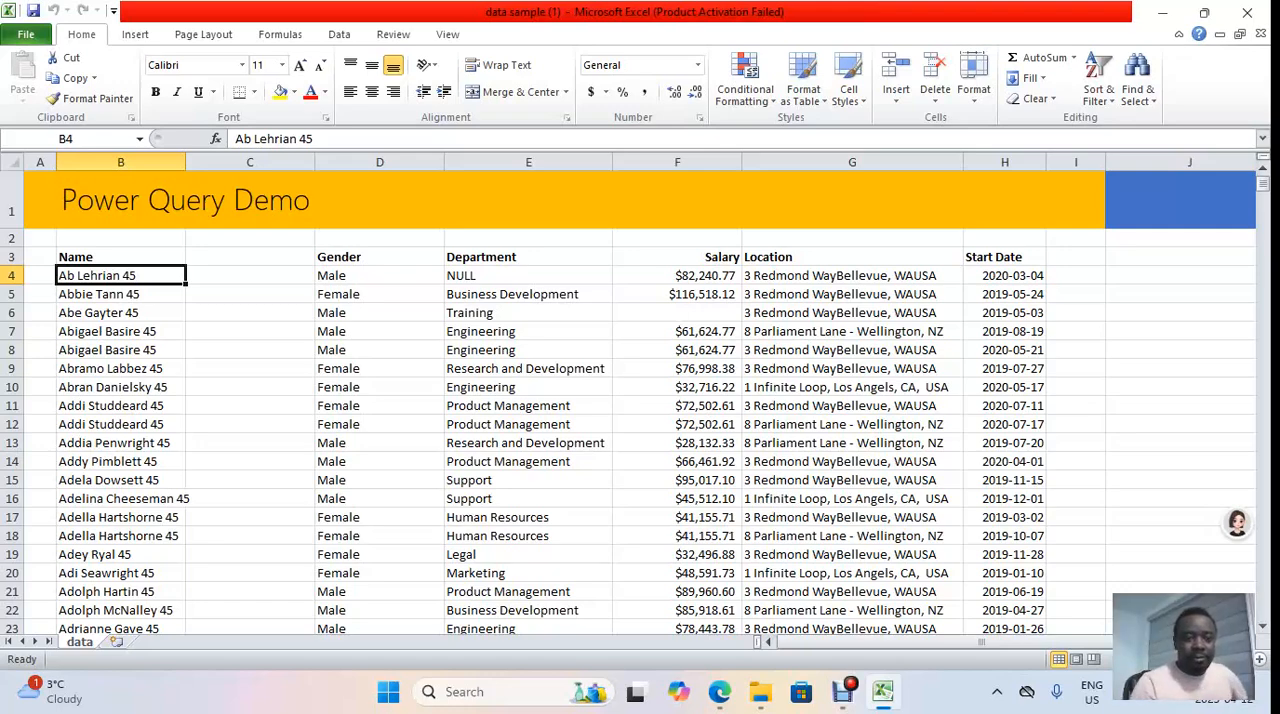
drag(220, 275, 215, 612)
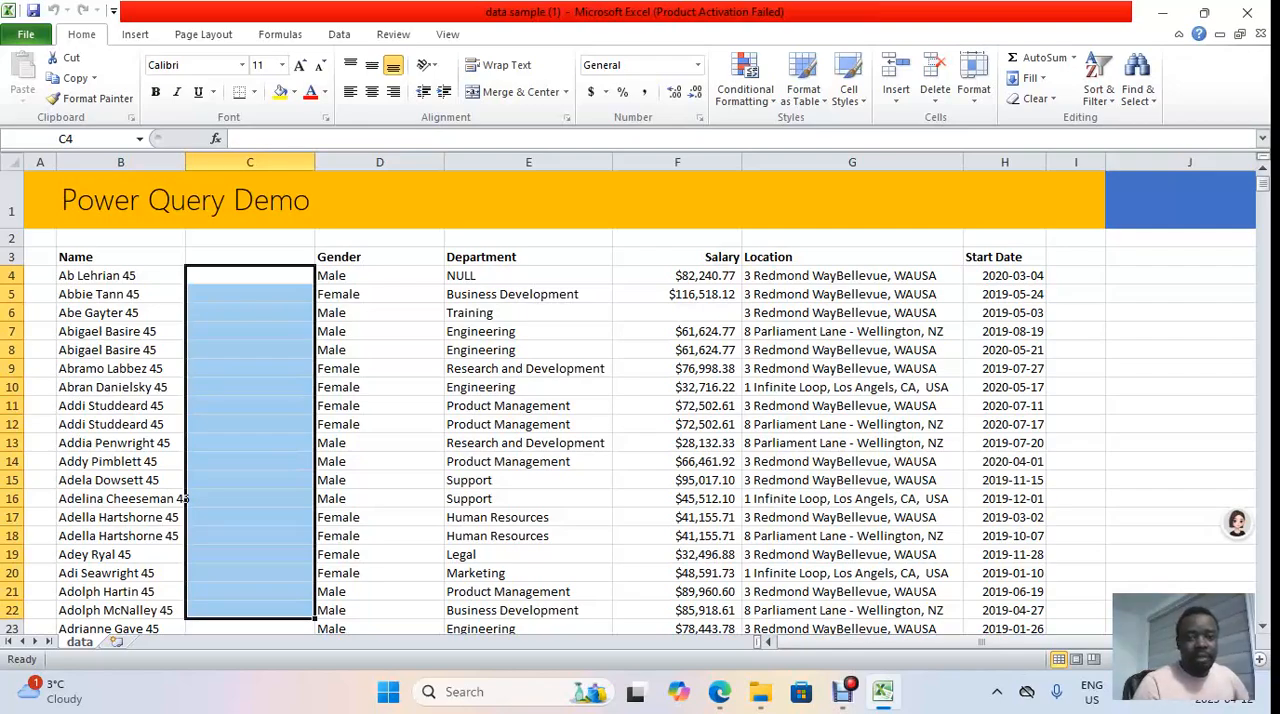
scroll(185, 498, down, 7)
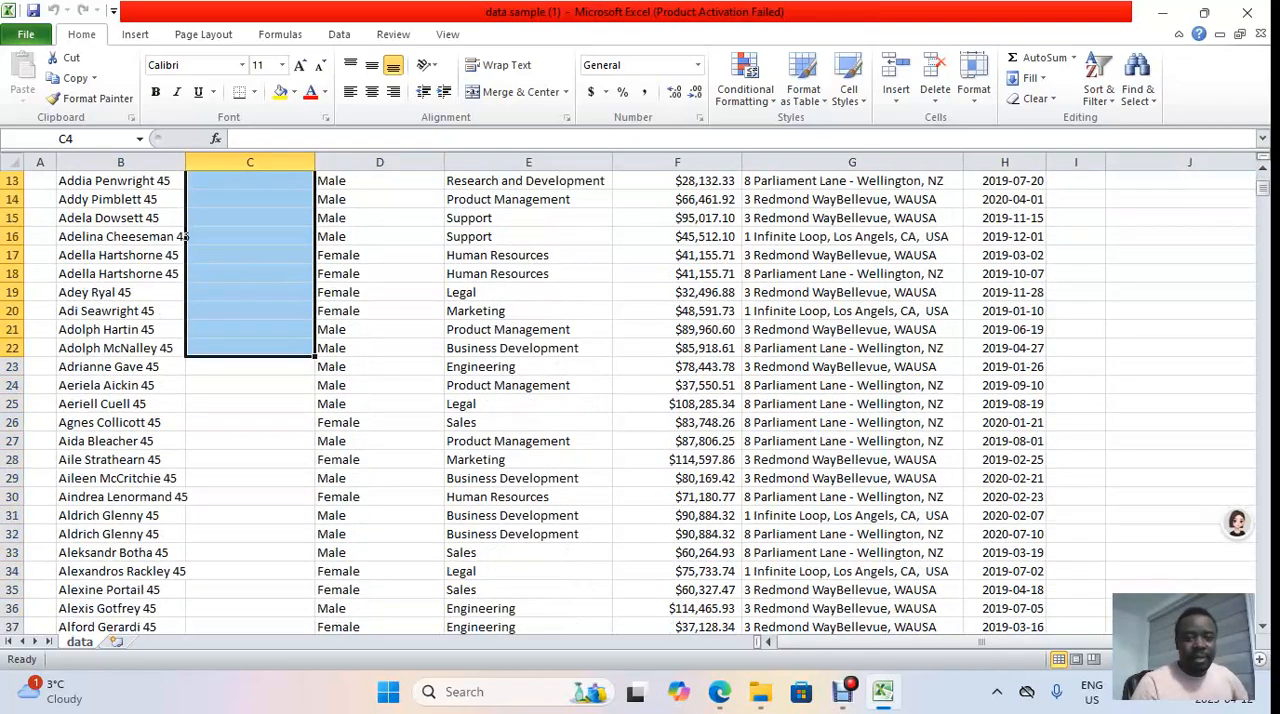
scroll(640, 400, down, 4)
click(379, 293)
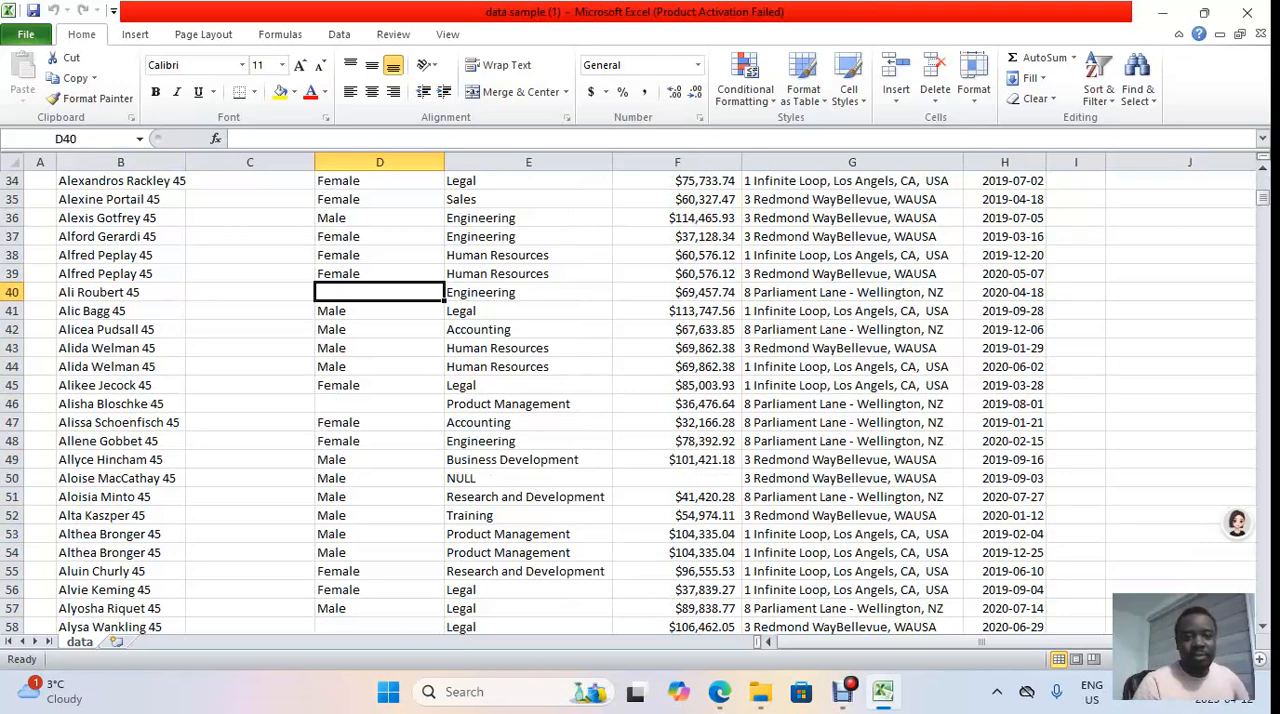
scroll(635, 405, up, 3)
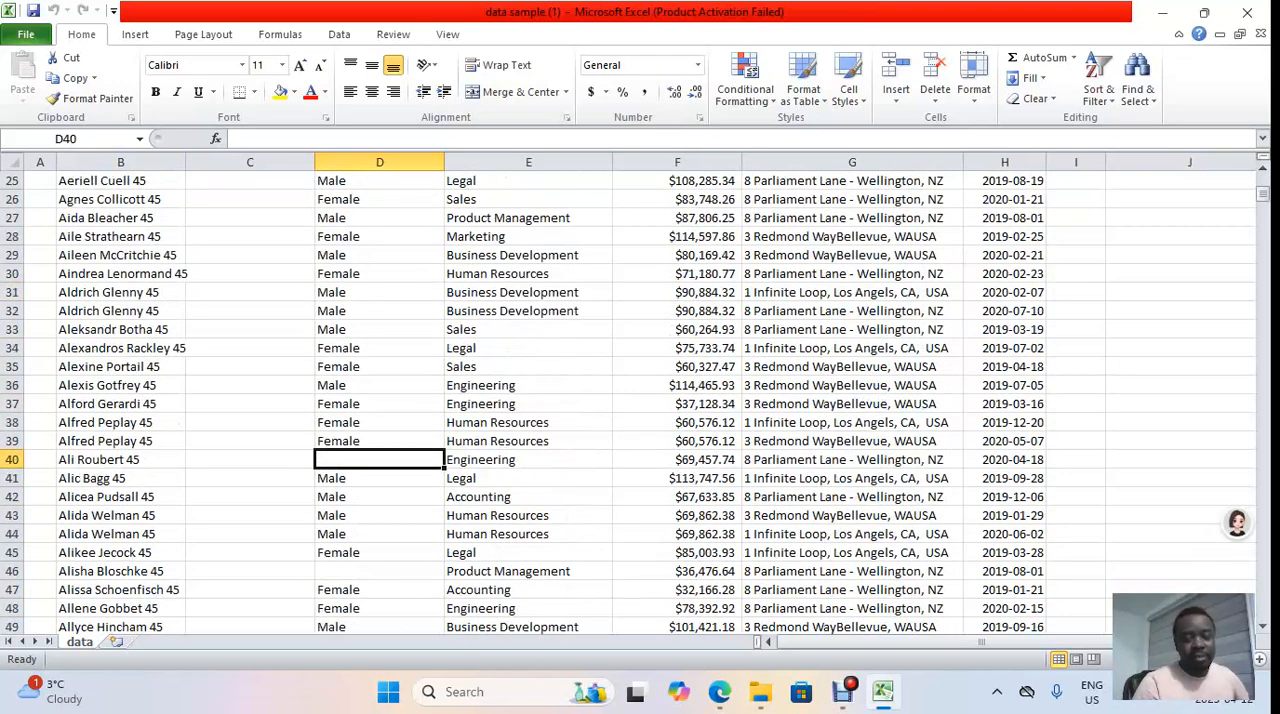
scroll(635, 405, up, 6)
scroll(635, 405, up, 2)
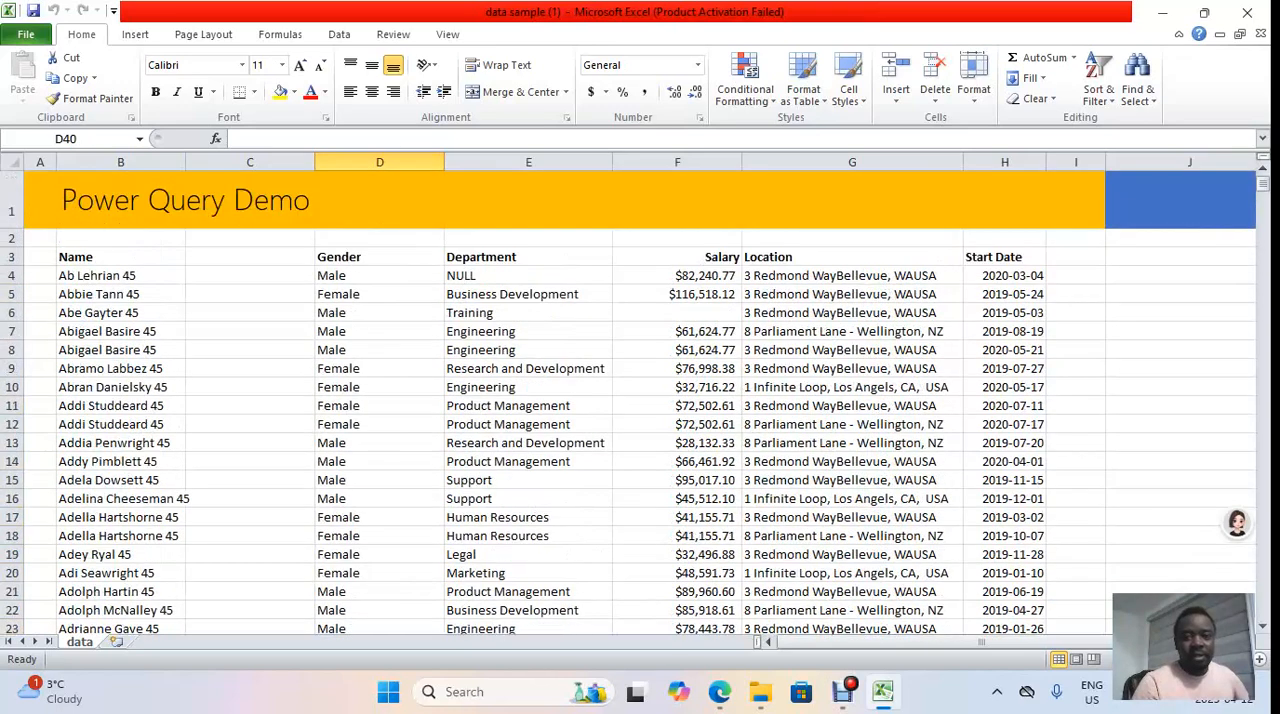
Step: Check the first Department entry against the assumptions in the Power BI classwork brief open in the browser, and return to the worksheet
click(528, 276)
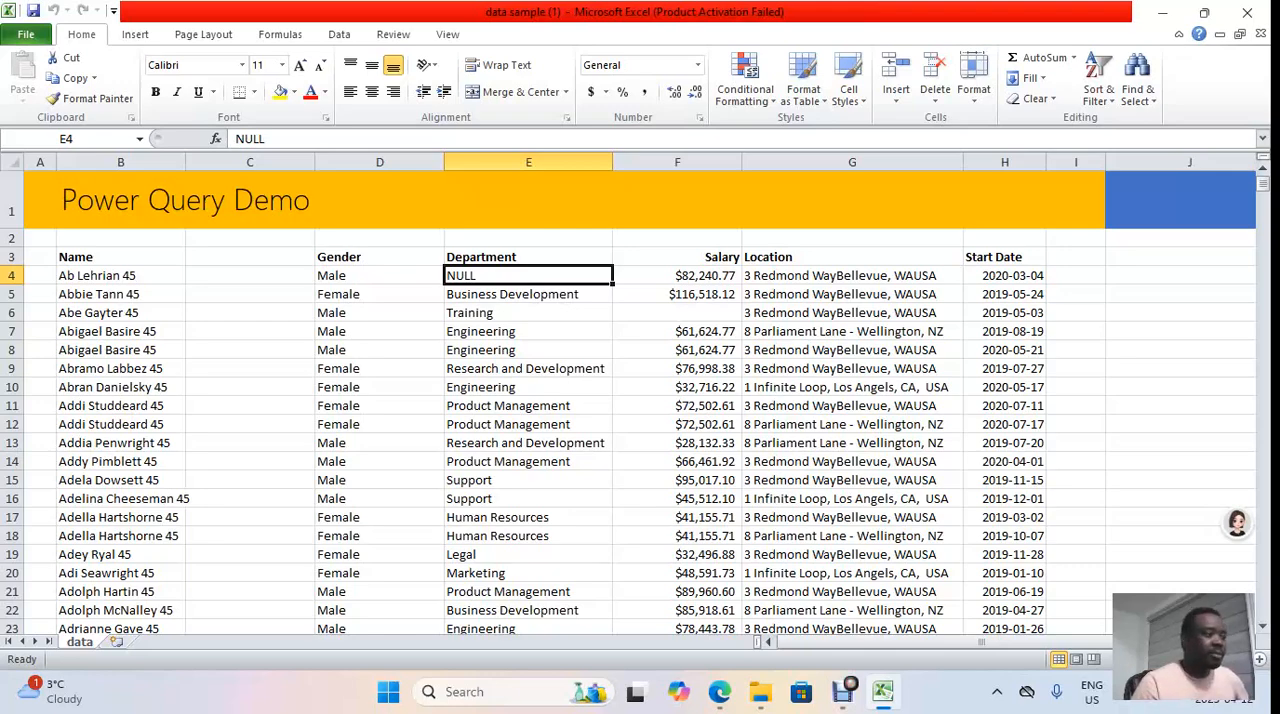
key(alt+Tab)
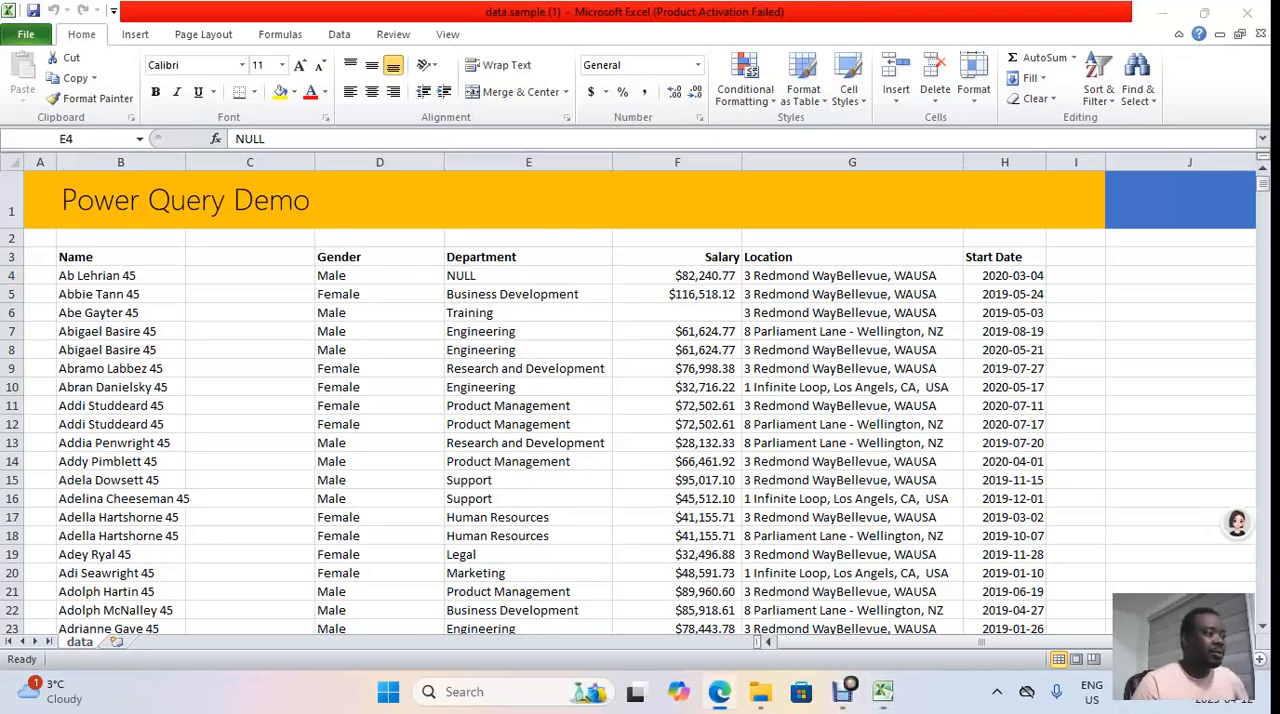
drag(1279, 318, 534, 61)
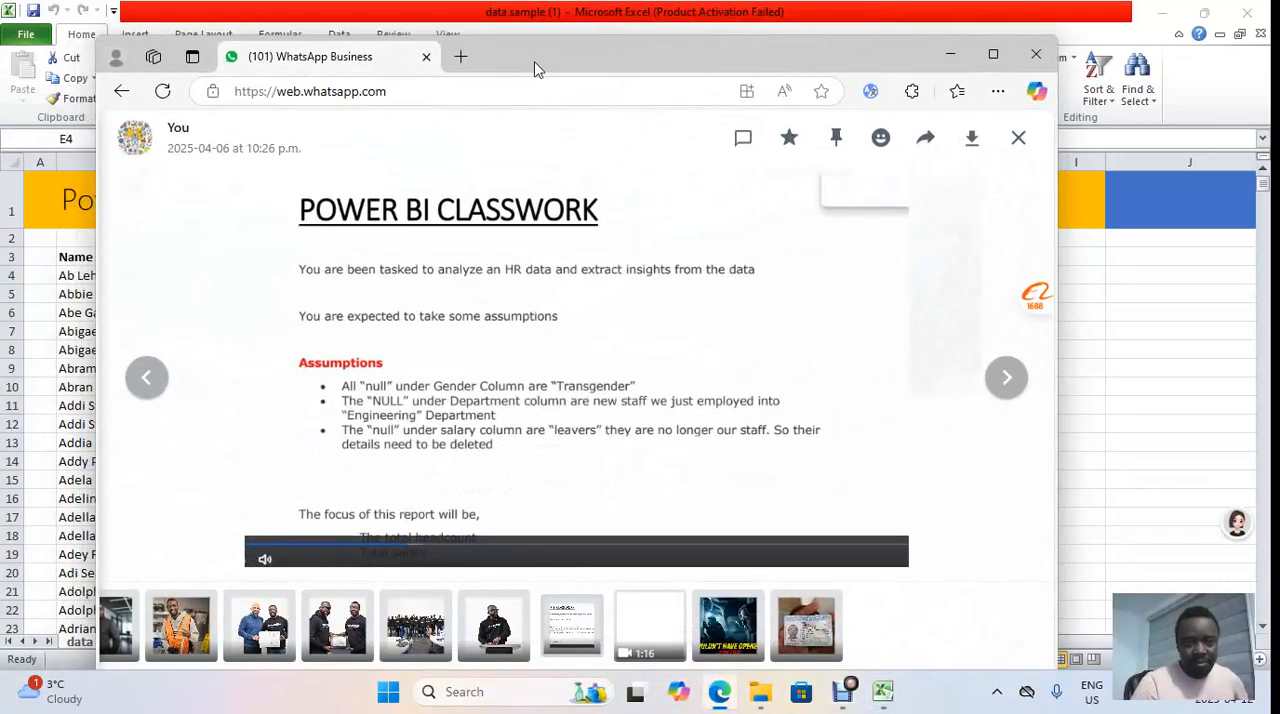
drag(534, 61, 1279, 222)
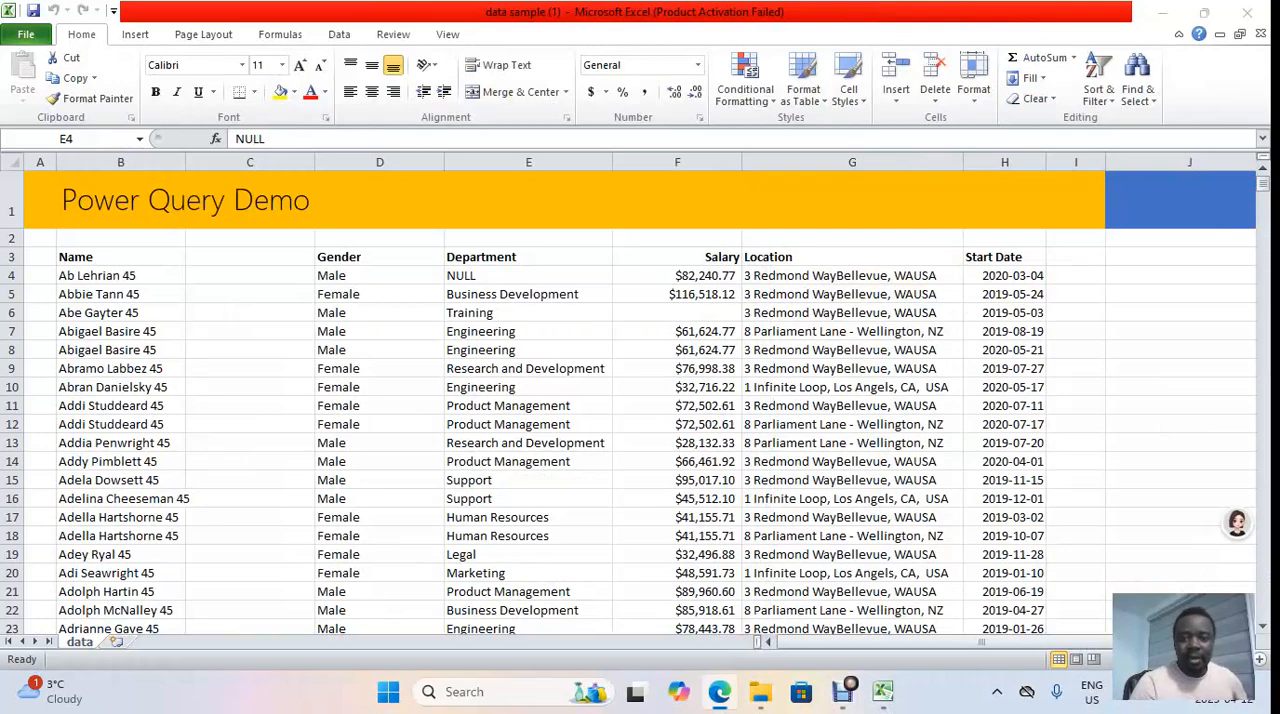
click(528, 276)
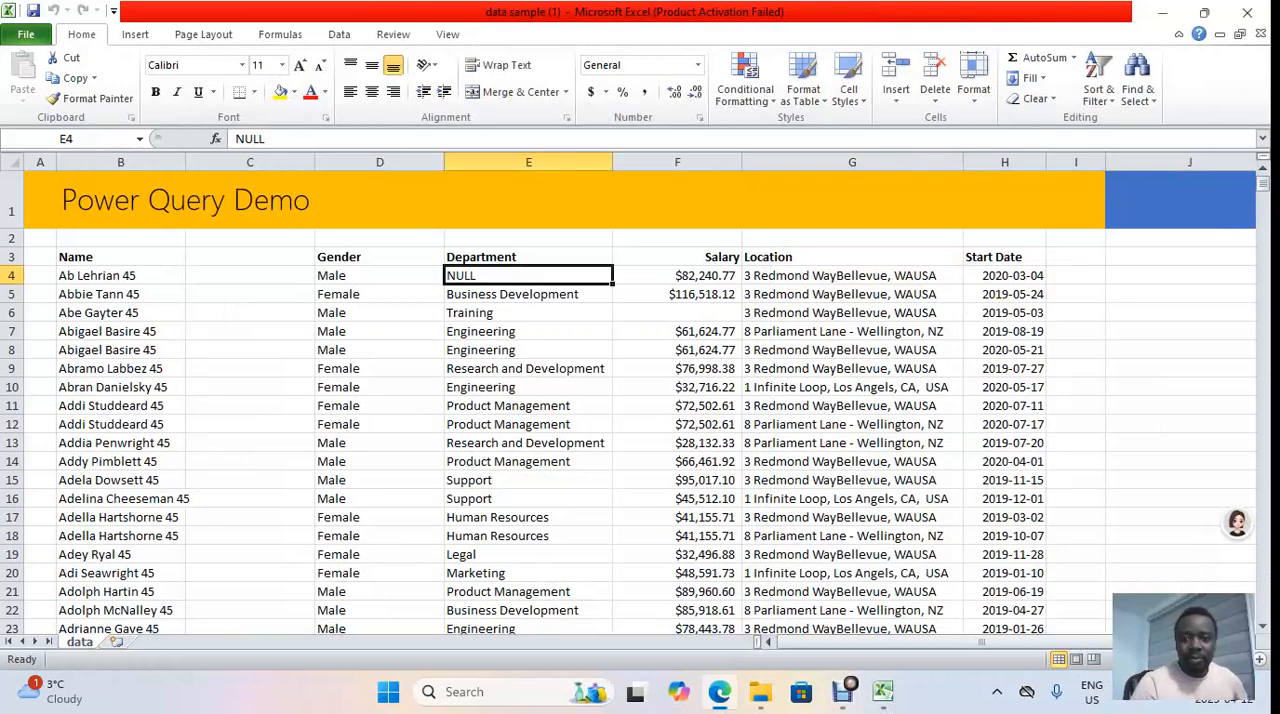
Step: Examine the Salary column for blank cells, from row 6 down to rows 95 to 97
click(677, 313)
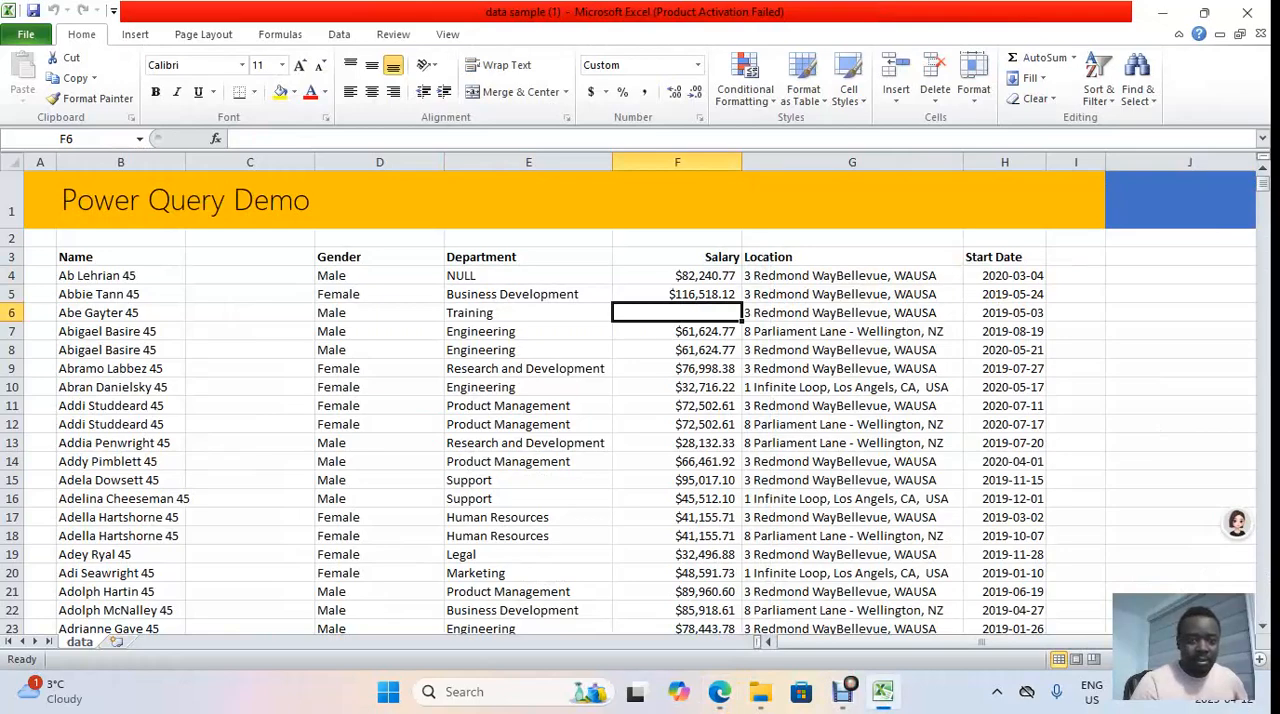
scroll(640, 400, down, 3)
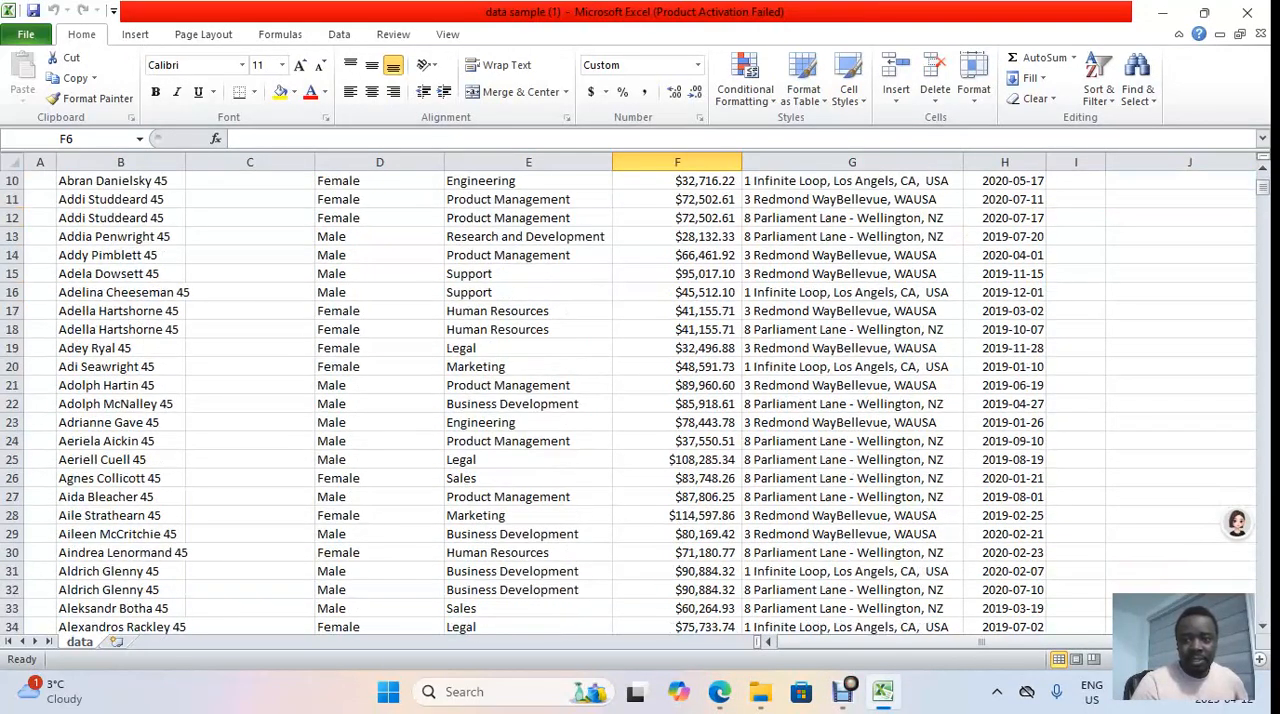
scroll(640, 400, up, 3)
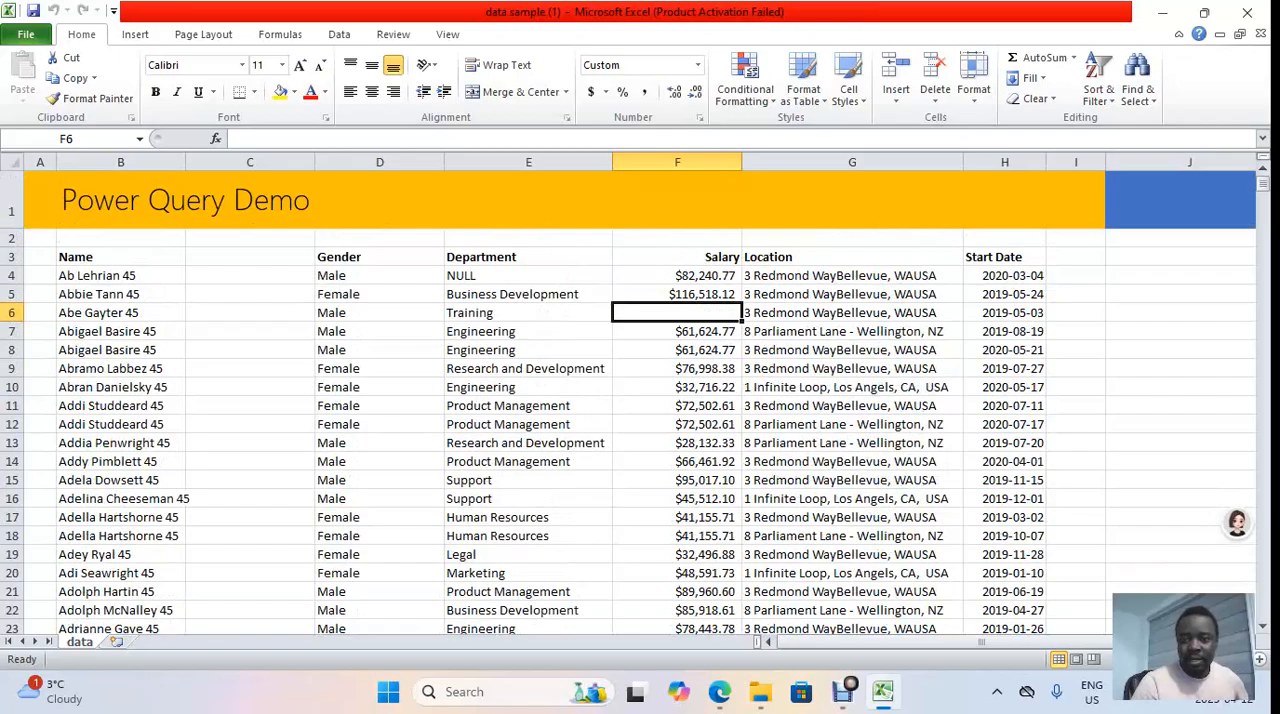
scroll(640, 400, down, 13)
scroll(640, 400, down, 14)
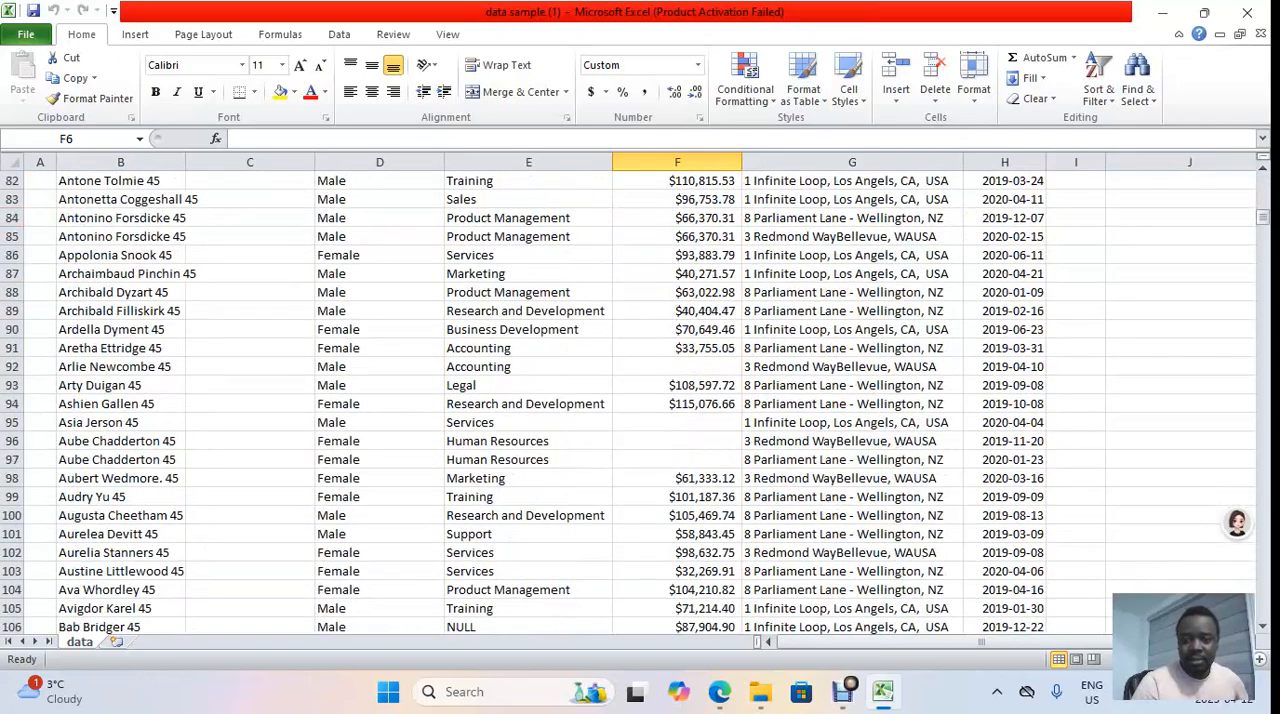
drag(677, 423, 677, 460)
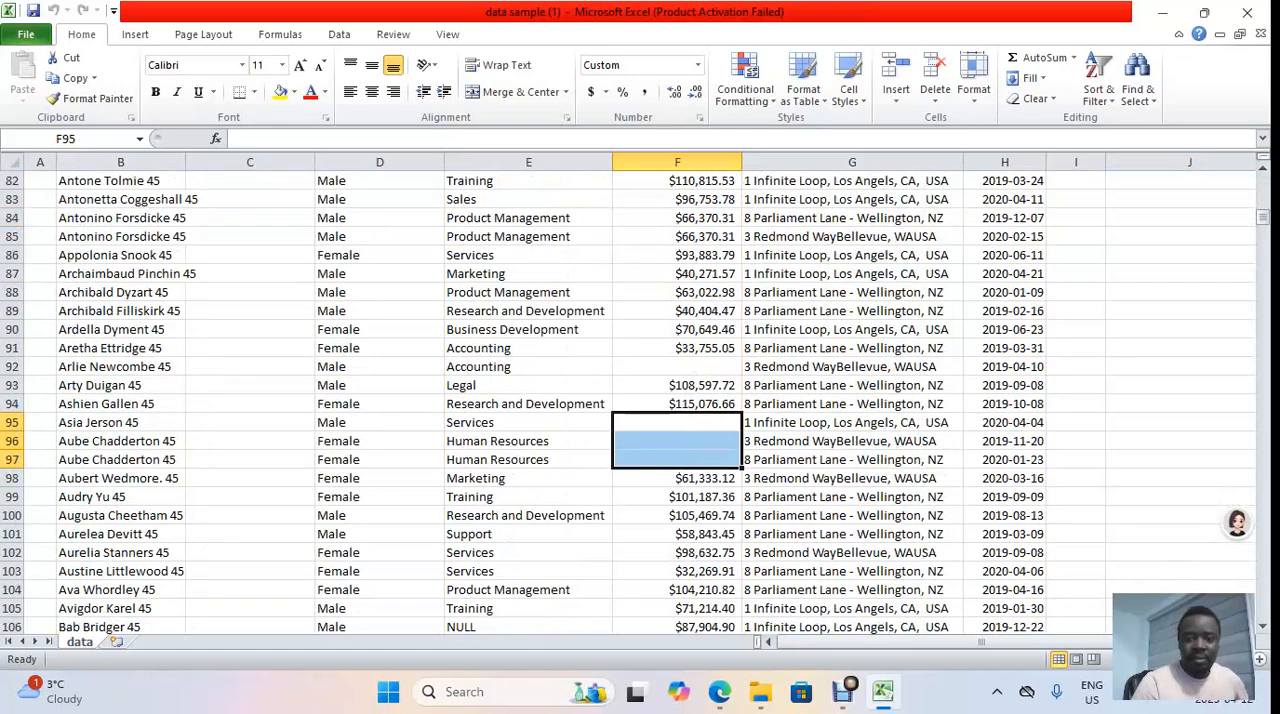
click(852, 404)
click(677, 423)
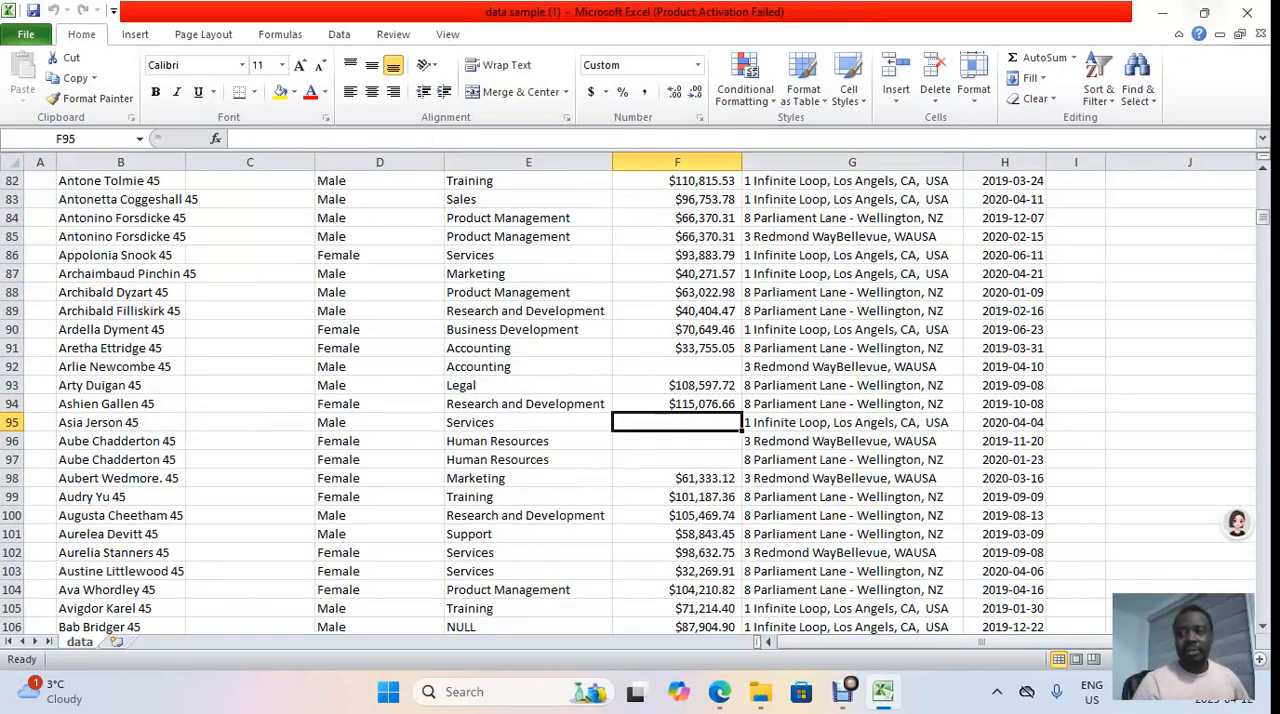
Step: Minimize the workbook and file manager windows and launch Power BI Desktop from the list of installed apps
click(1163, 13)
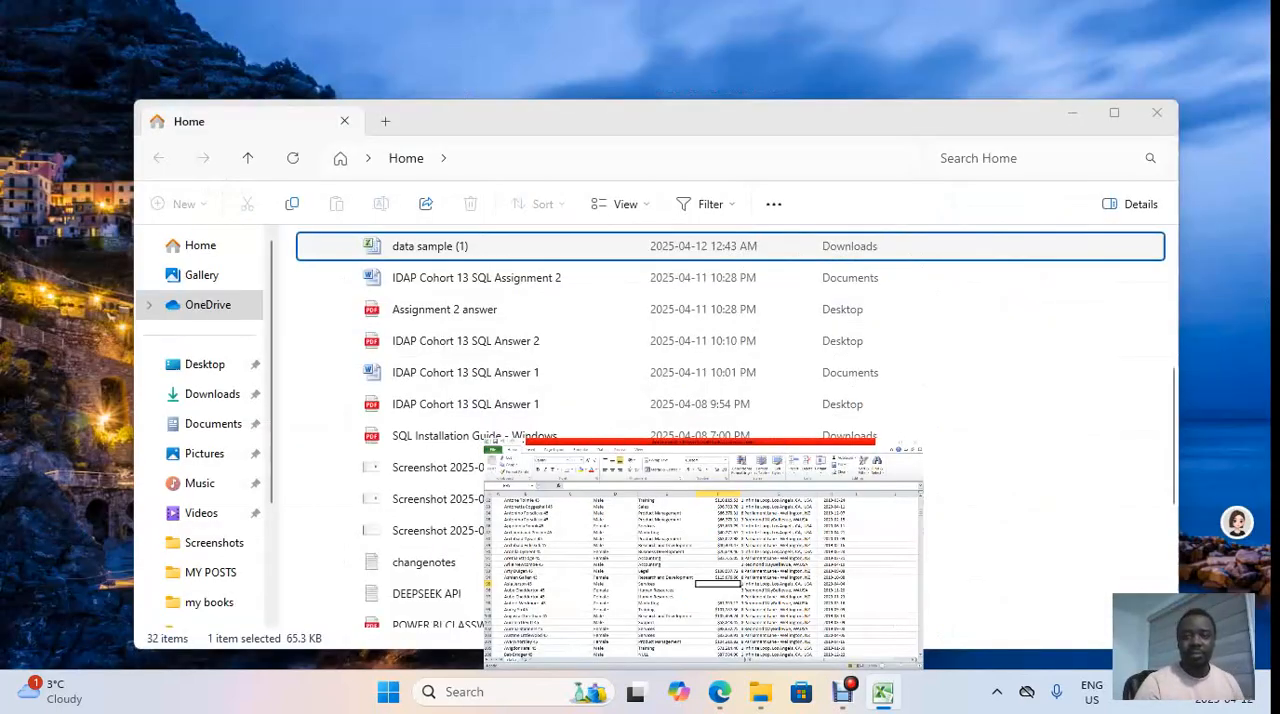
click(1073, 113)
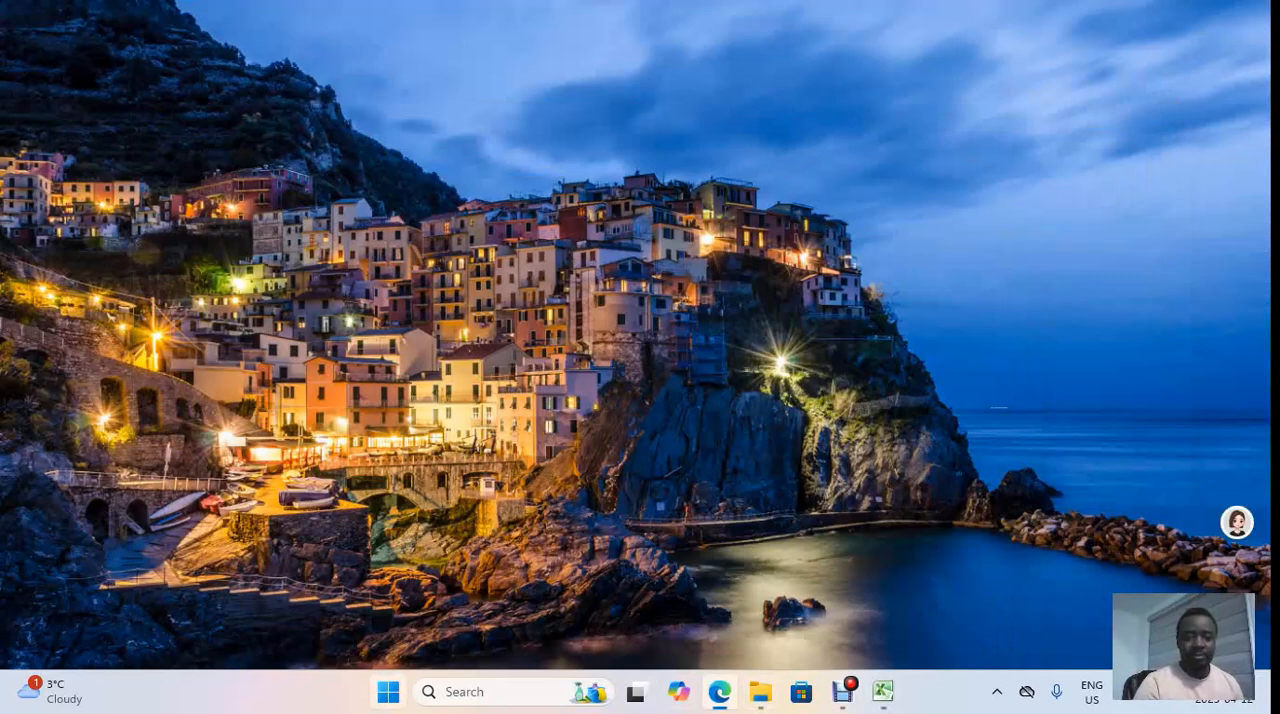
click(388, 691)
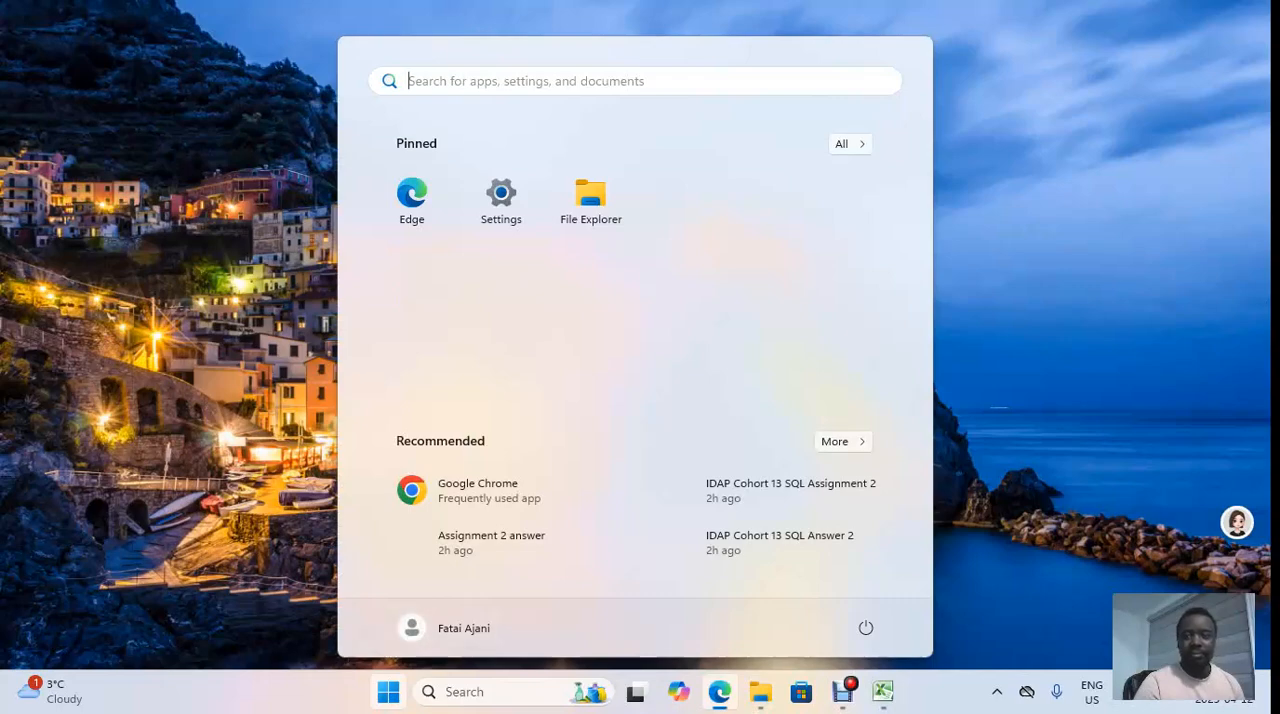
click(846, 143)
scroll(640, 368, down, 6)
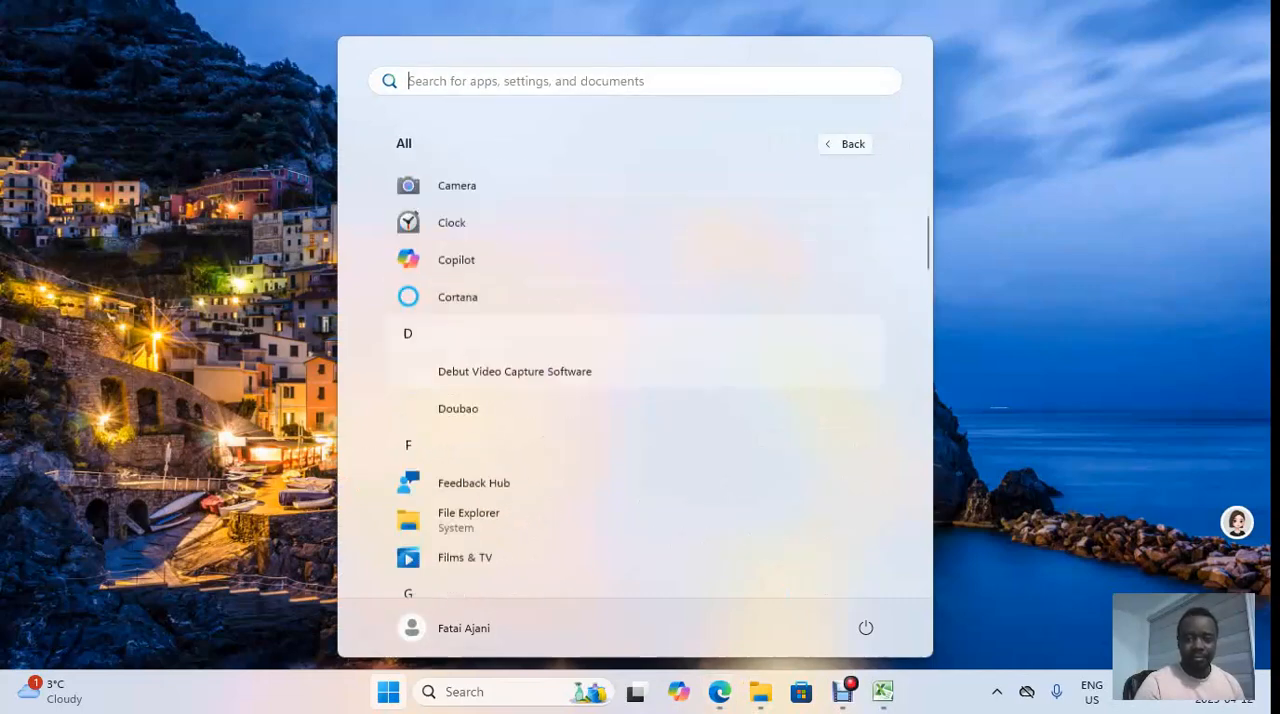
scroll(640, 368, down, 5)
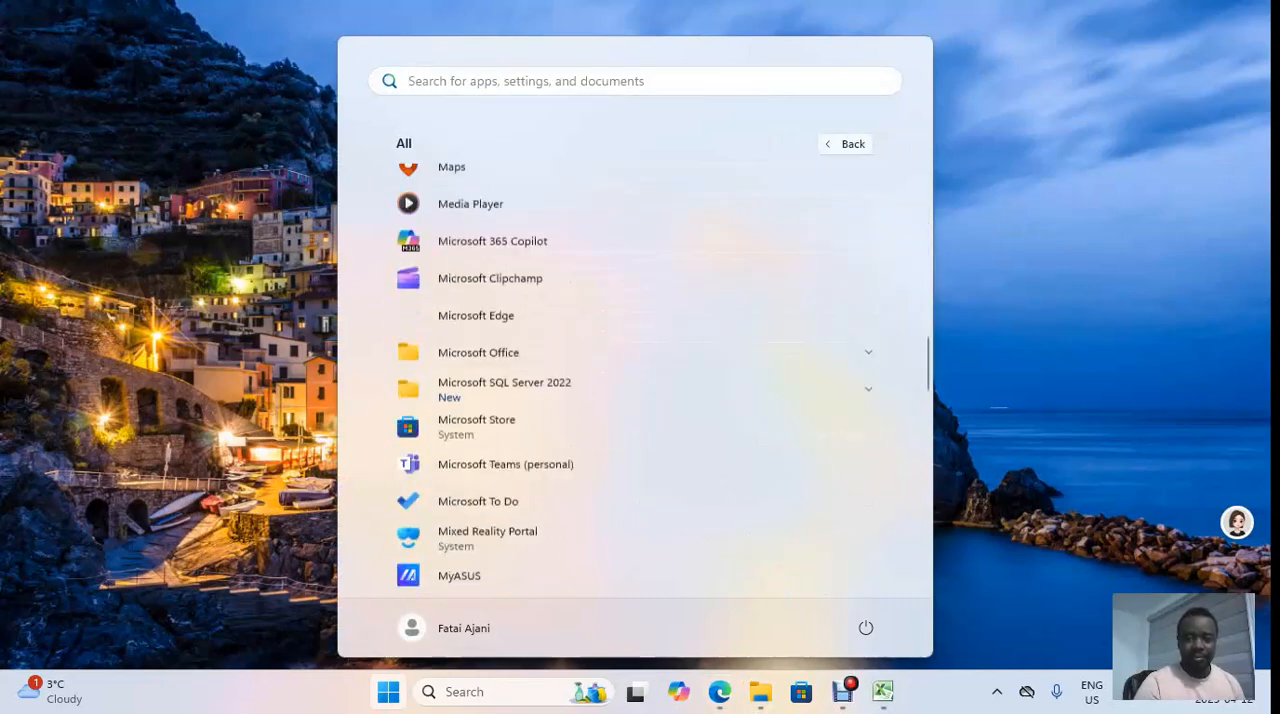
scroll(640, 390, down, 5)
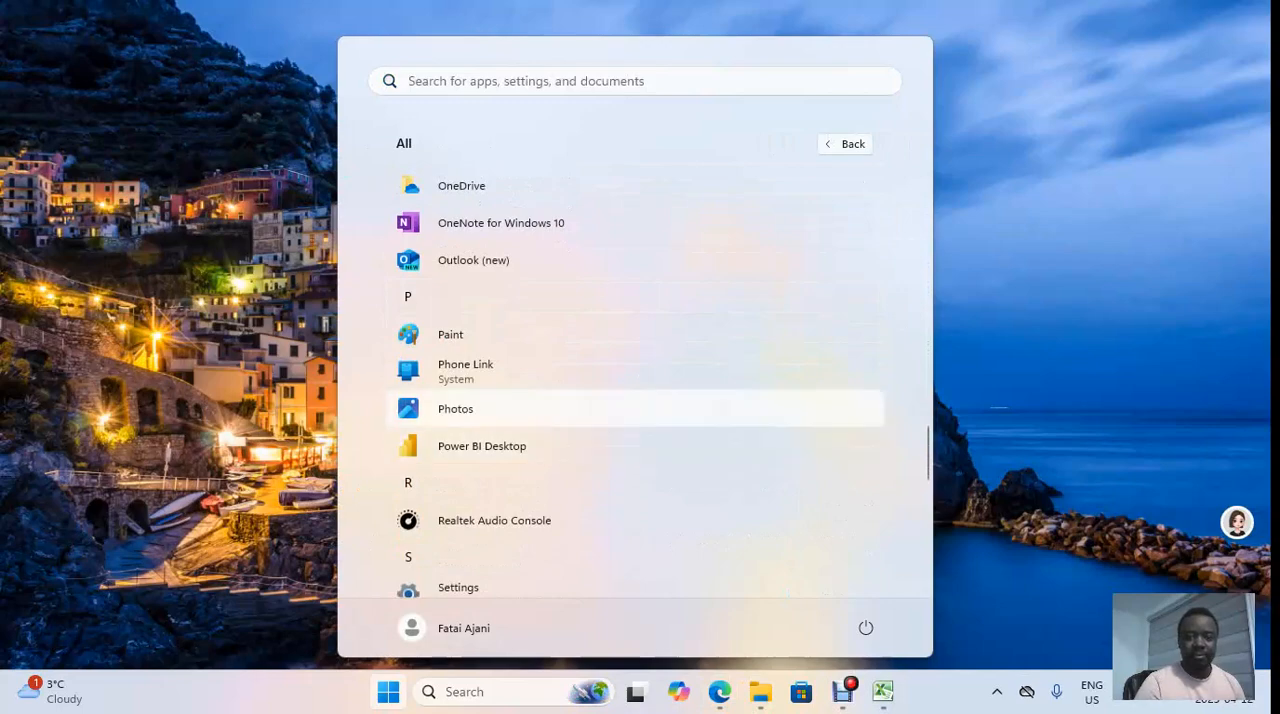
click(482, 446)
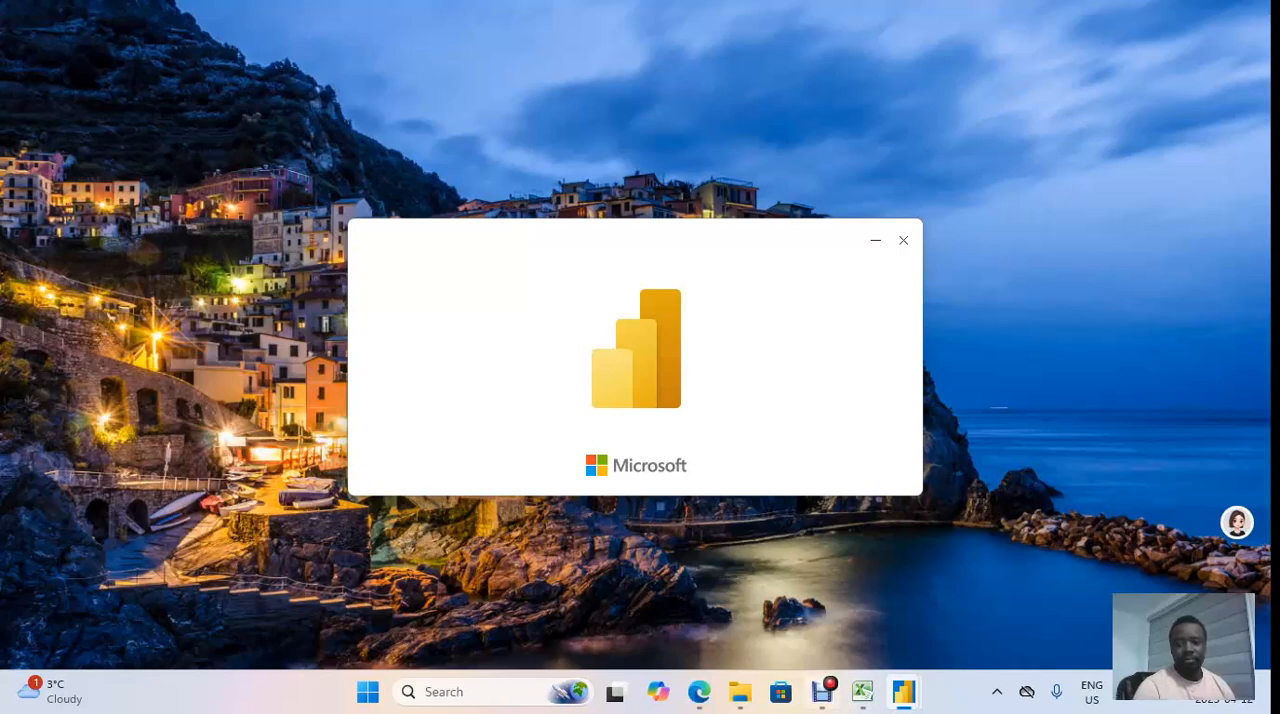
Step: Connect to the Excel workbook "data sample (1)" in the Downloads folder as the report's data source
mouse_move(822, 691)
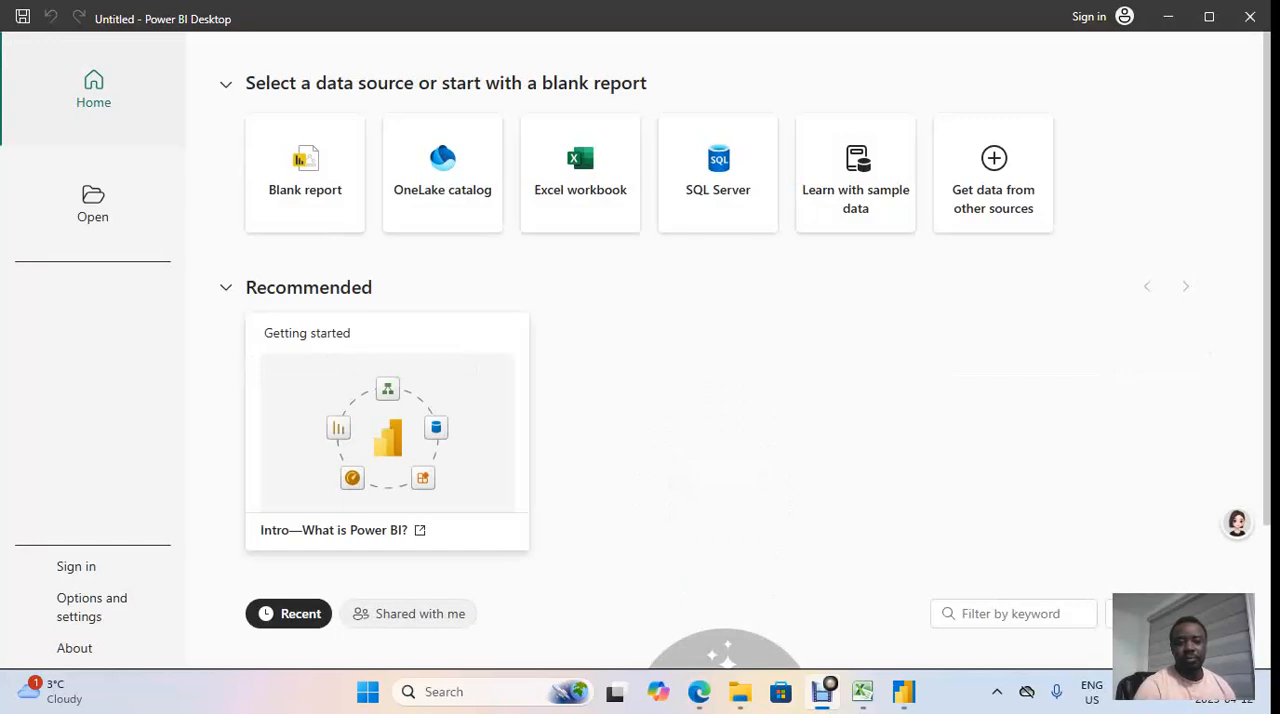
scroll(725, 350, down, 2)
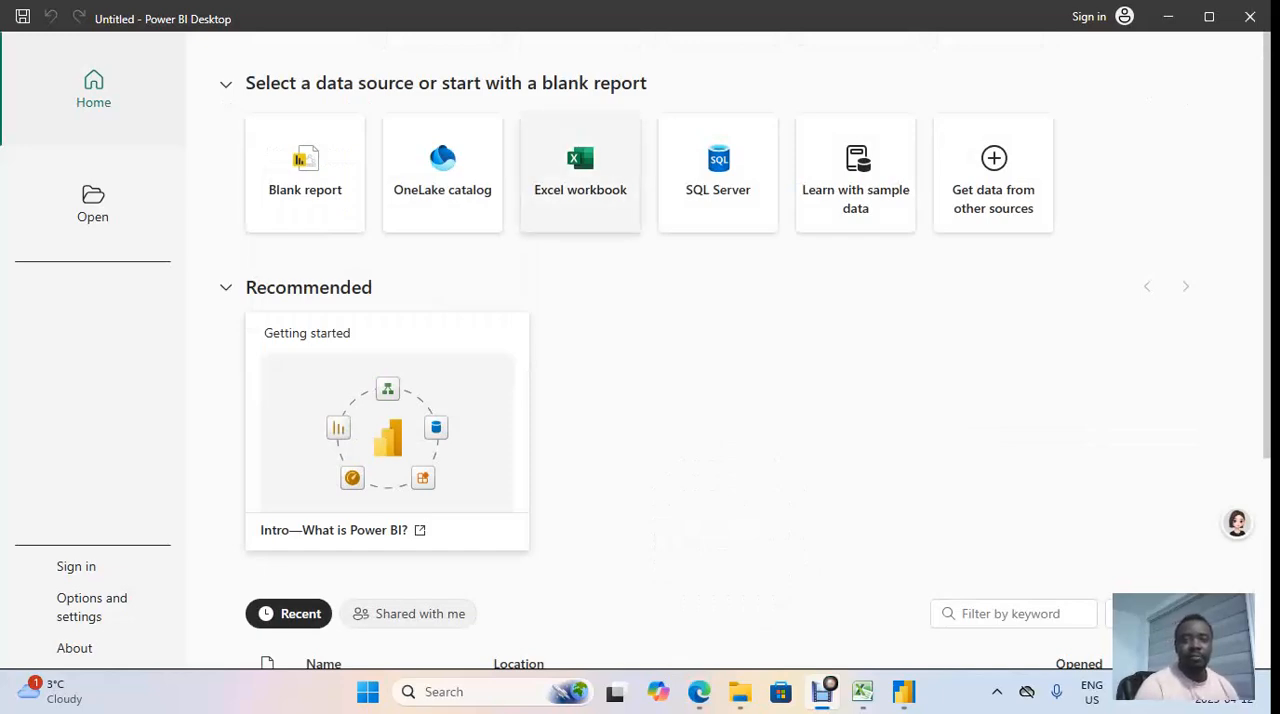
click(578, 172)
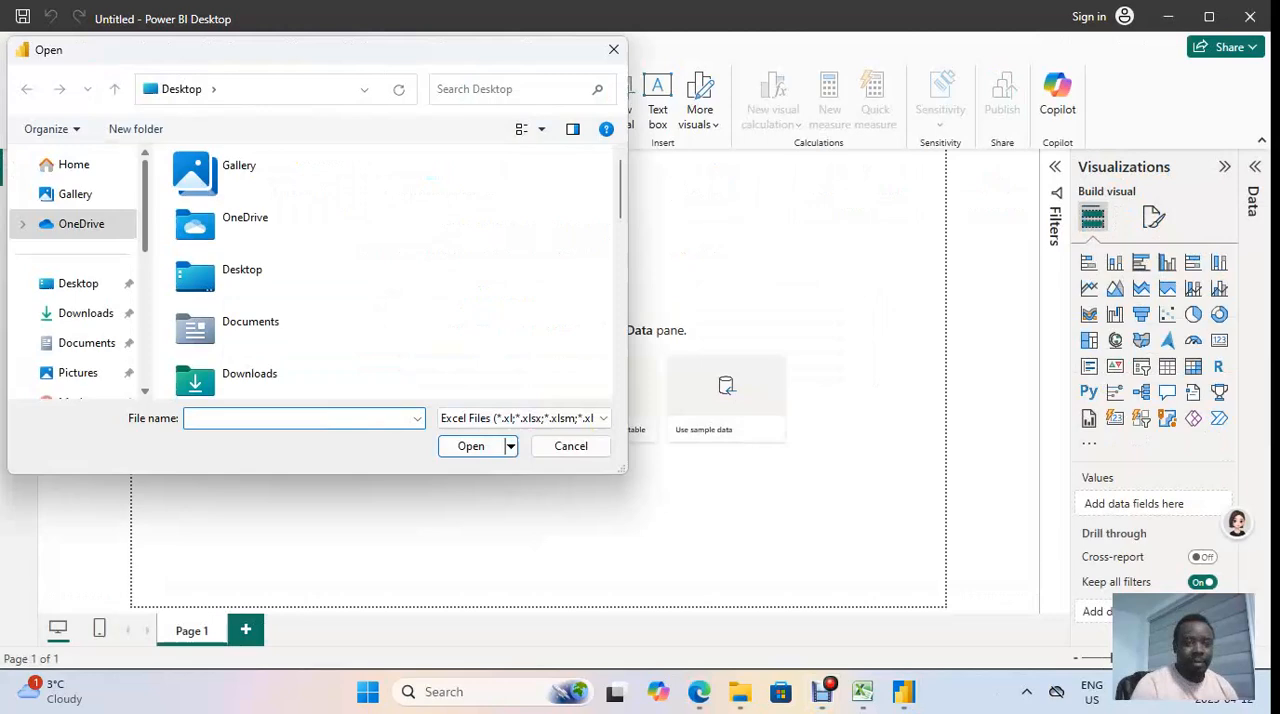
scroll(73, 337, down, 1)
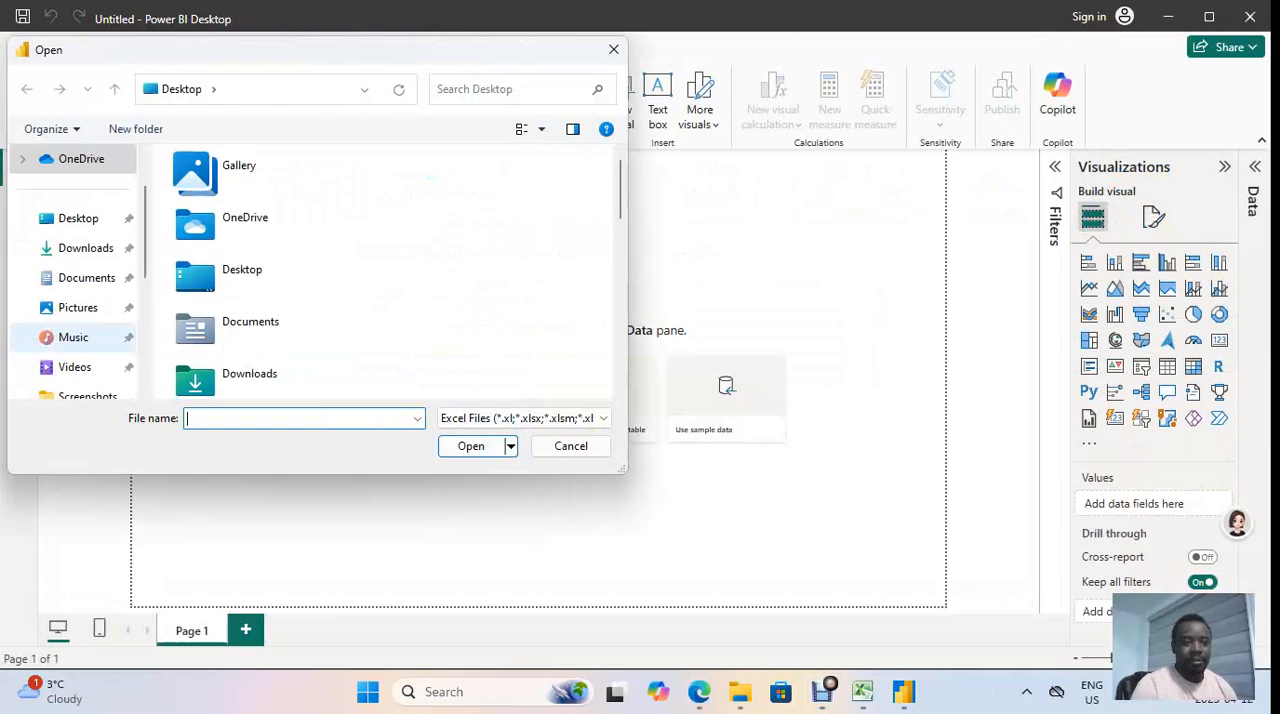
click(86, 248)
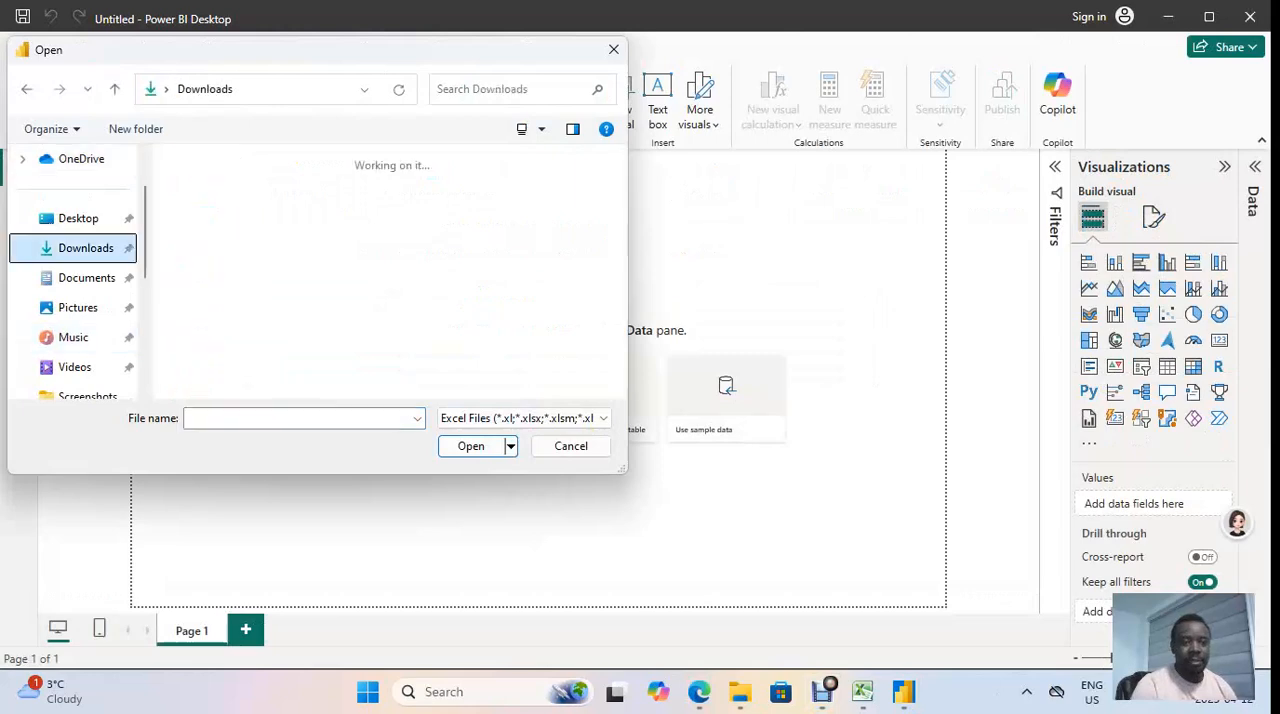
click(204, 214)
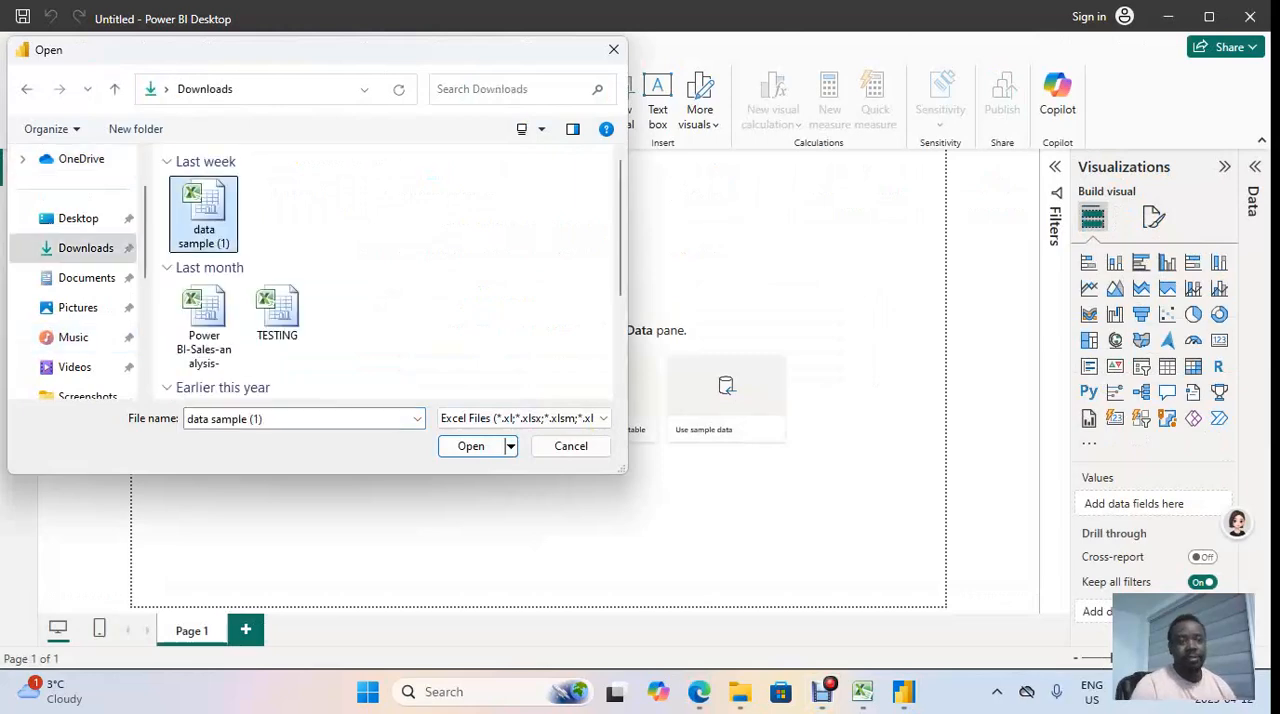
click(471, 446)
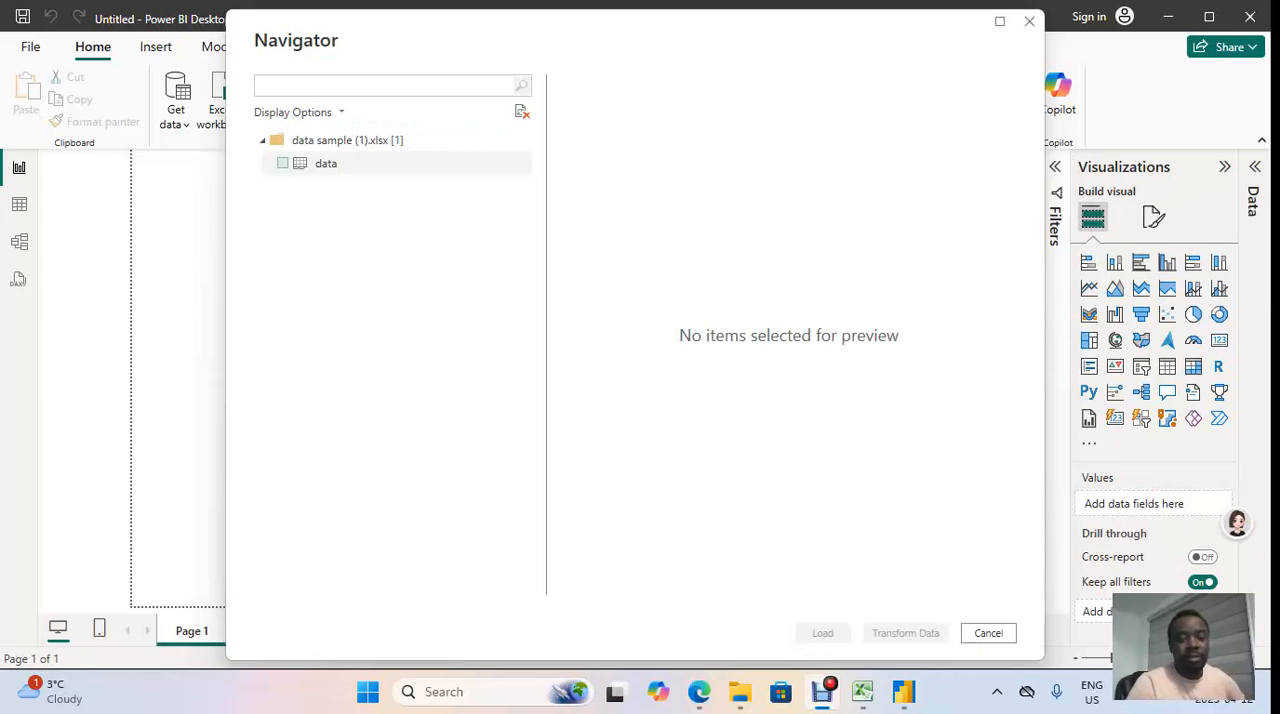
Step: Preview the "data" sheet of the workbook in the Navigator and select it for import
click(330, 168)
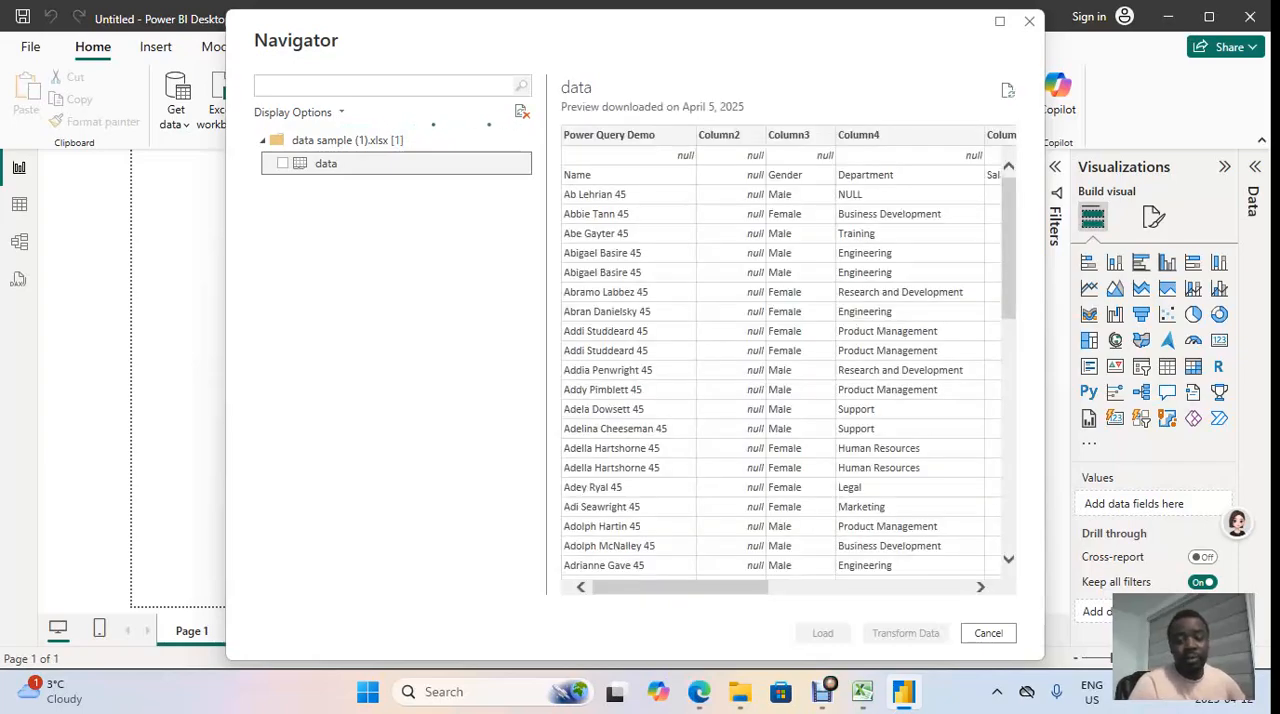
scroll(788, 370, down, 10)
scroll(788, 370, up, 10)
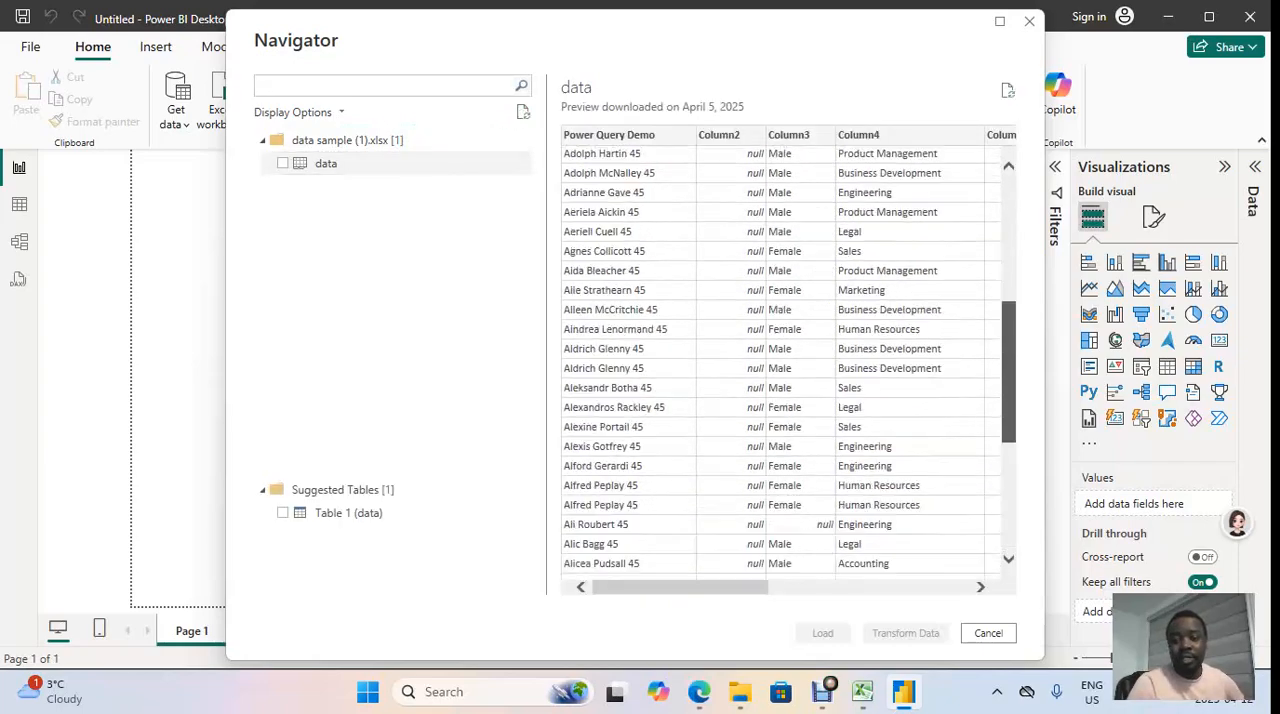
mouse_move(680, 587)
mouse_down()
mouse_move(882, 587)
mouse_move(680, 587)
mouse_up()
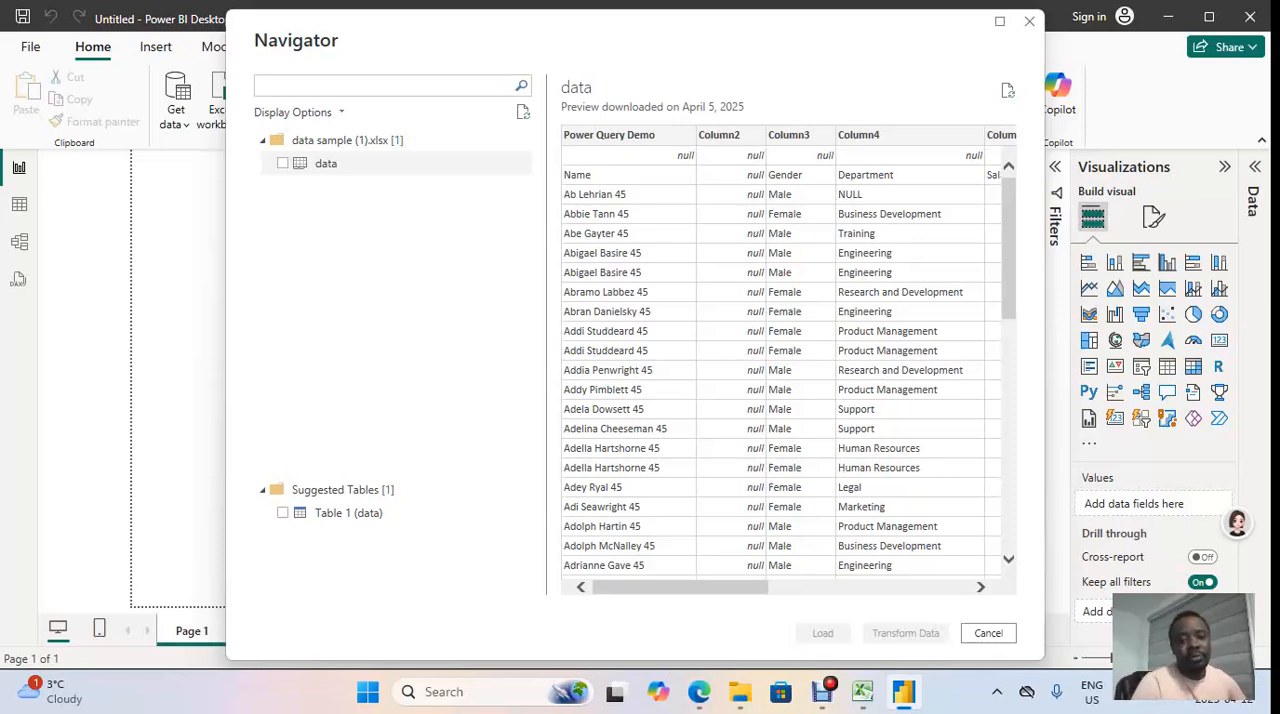
click(283, 163)
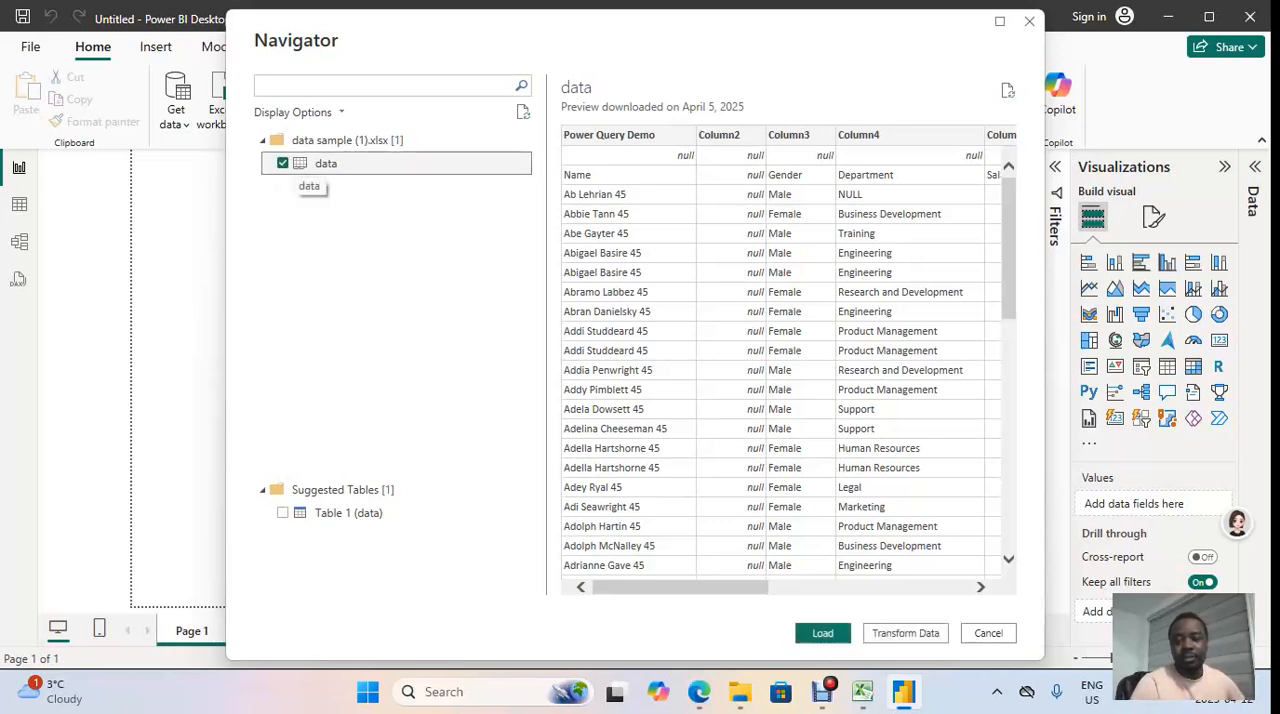
Step: Open the "data" sheet in Power Query Editor and examine the valid, error and empty percentages of every column
click(906, 634)
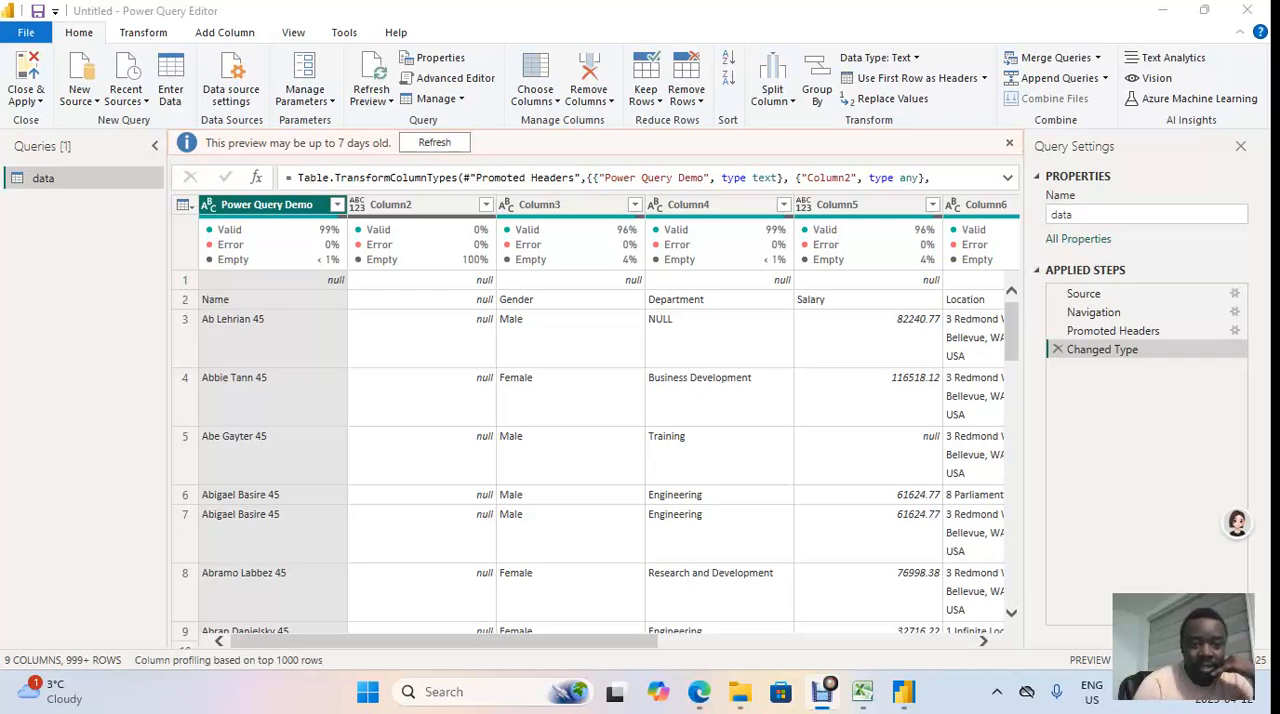
mouse_move(272, 245)
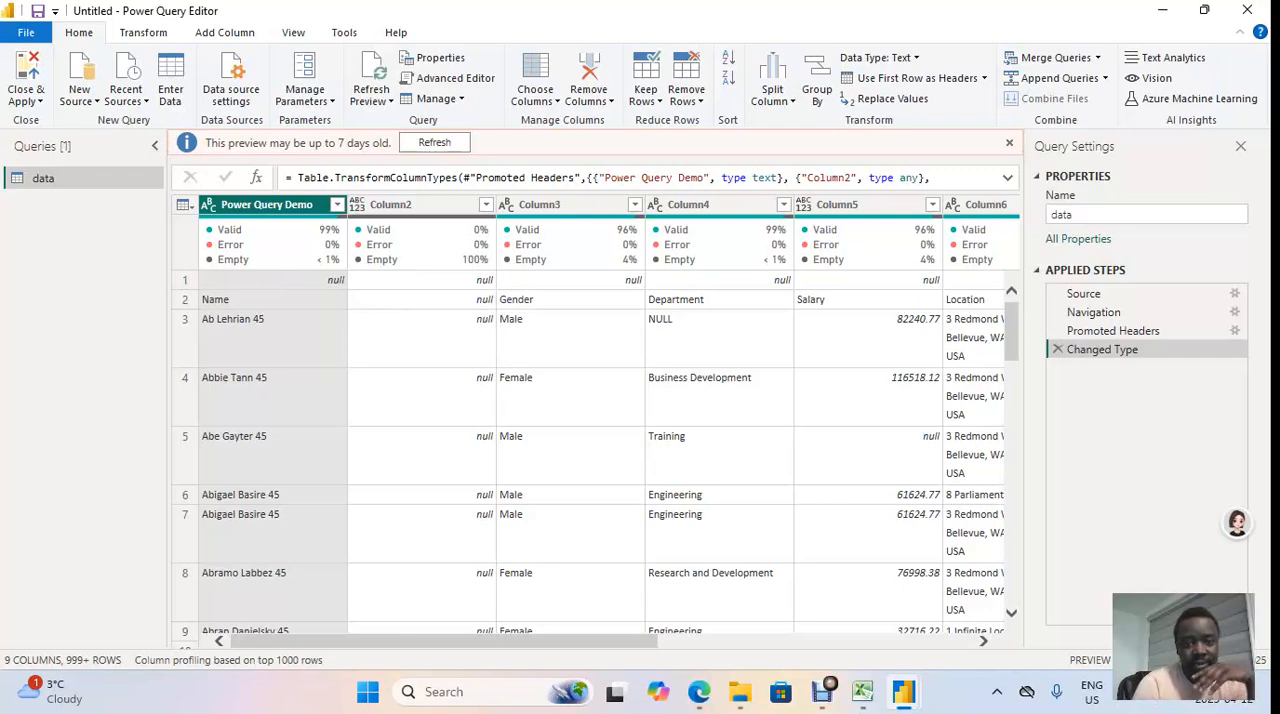
mouse_move(569, 258)
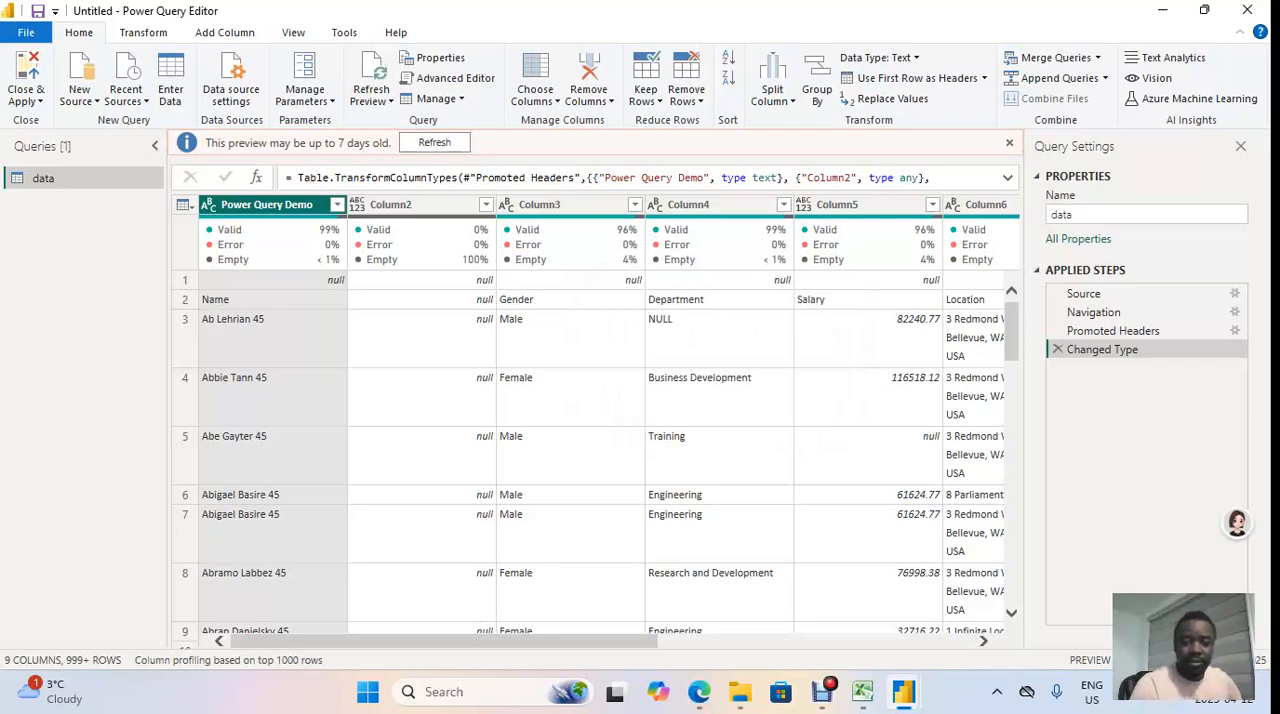
scroll(600, 420, right, 2)
scroll(600, 420, right, 1)
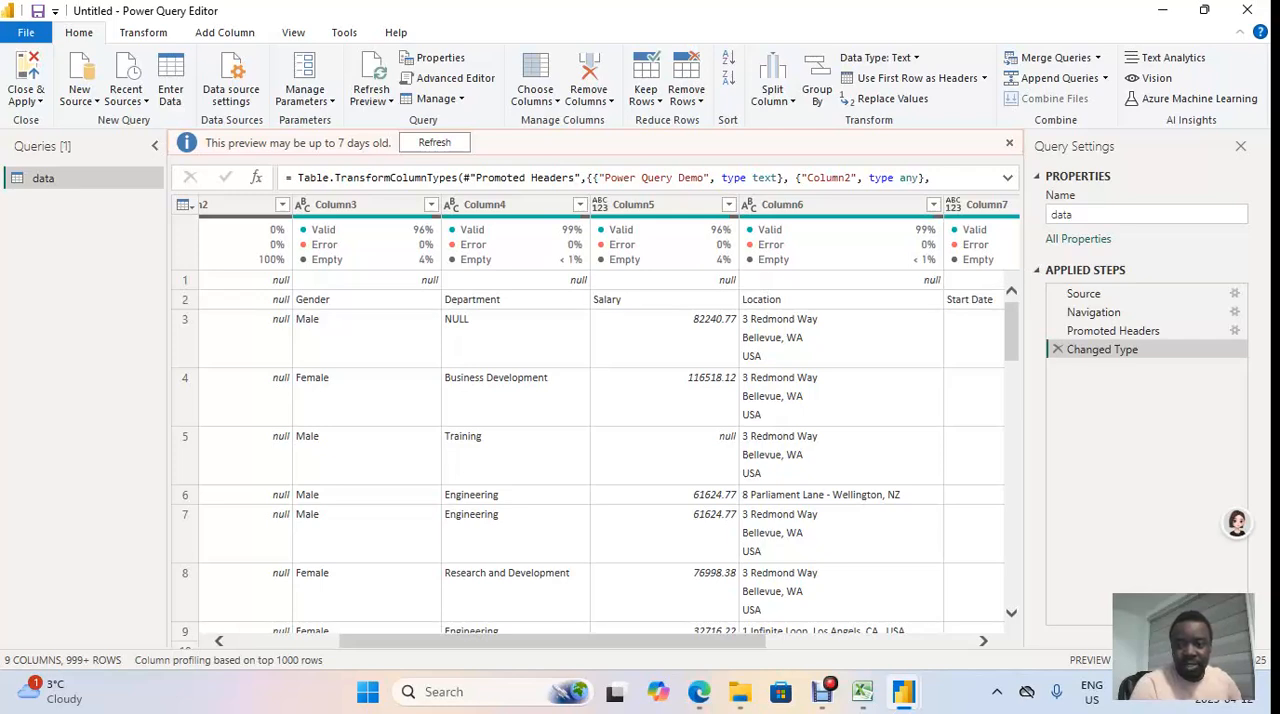
scroll(607, 420, right, 3)
scroll(600, 420, right, 2)
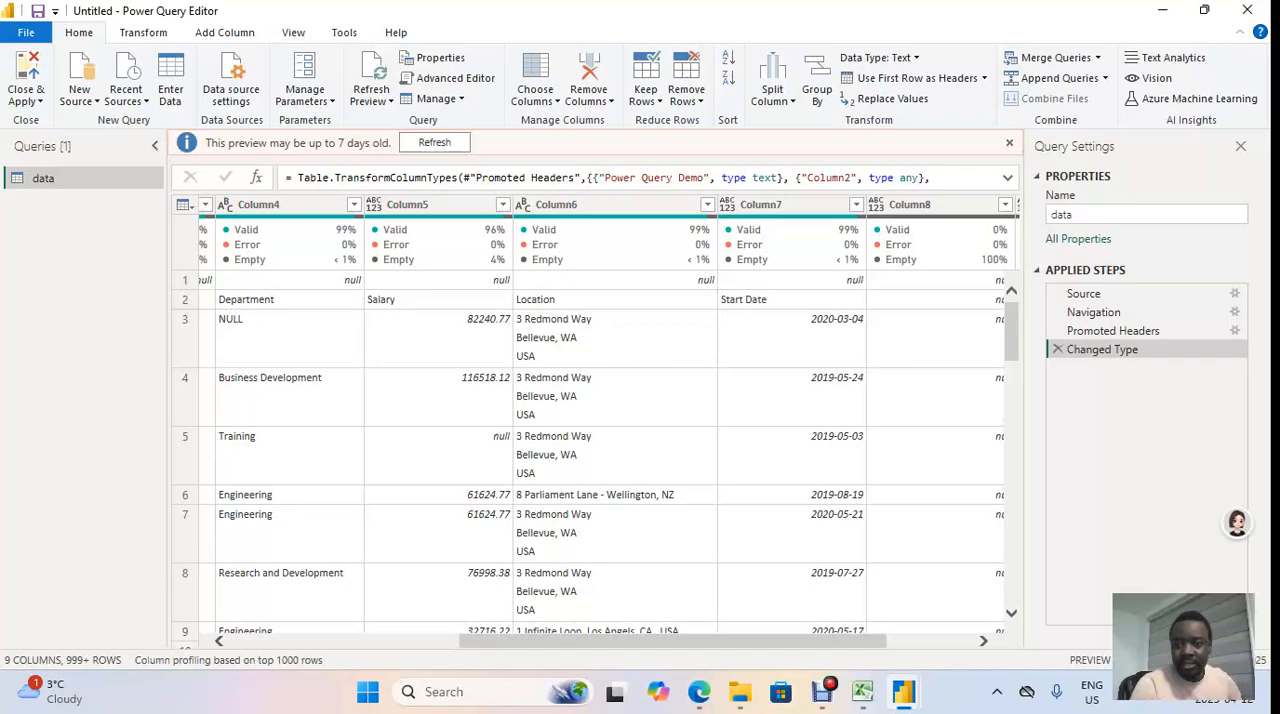
mouse_move(790, 245)
scroll(590, 450, right, 3)
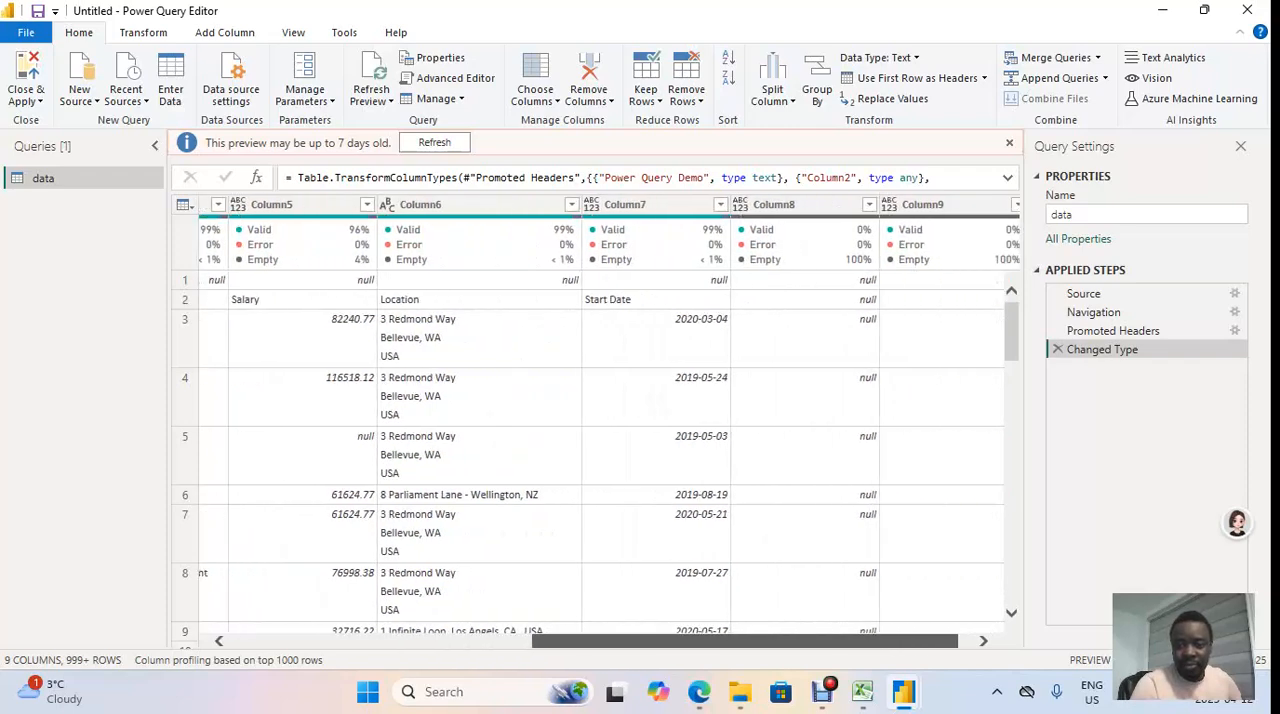
scroll(590, 450, right, 1)
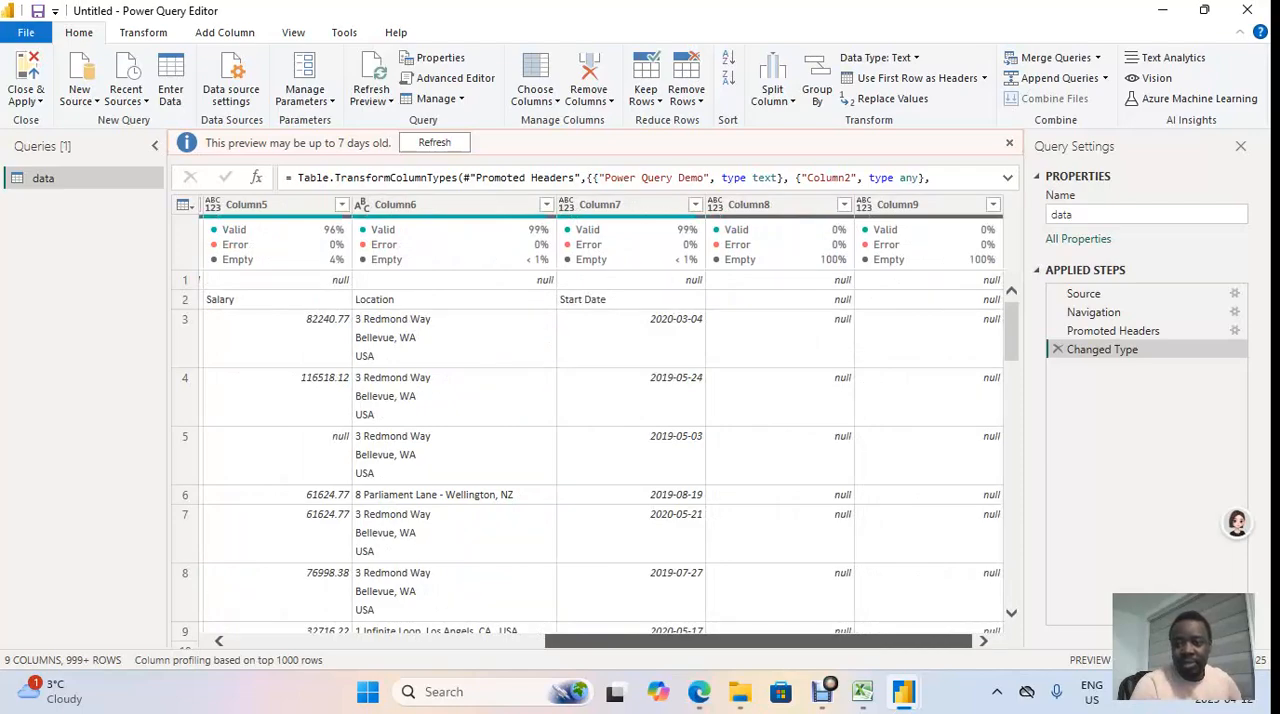
drag(758, 641, 443, 641)
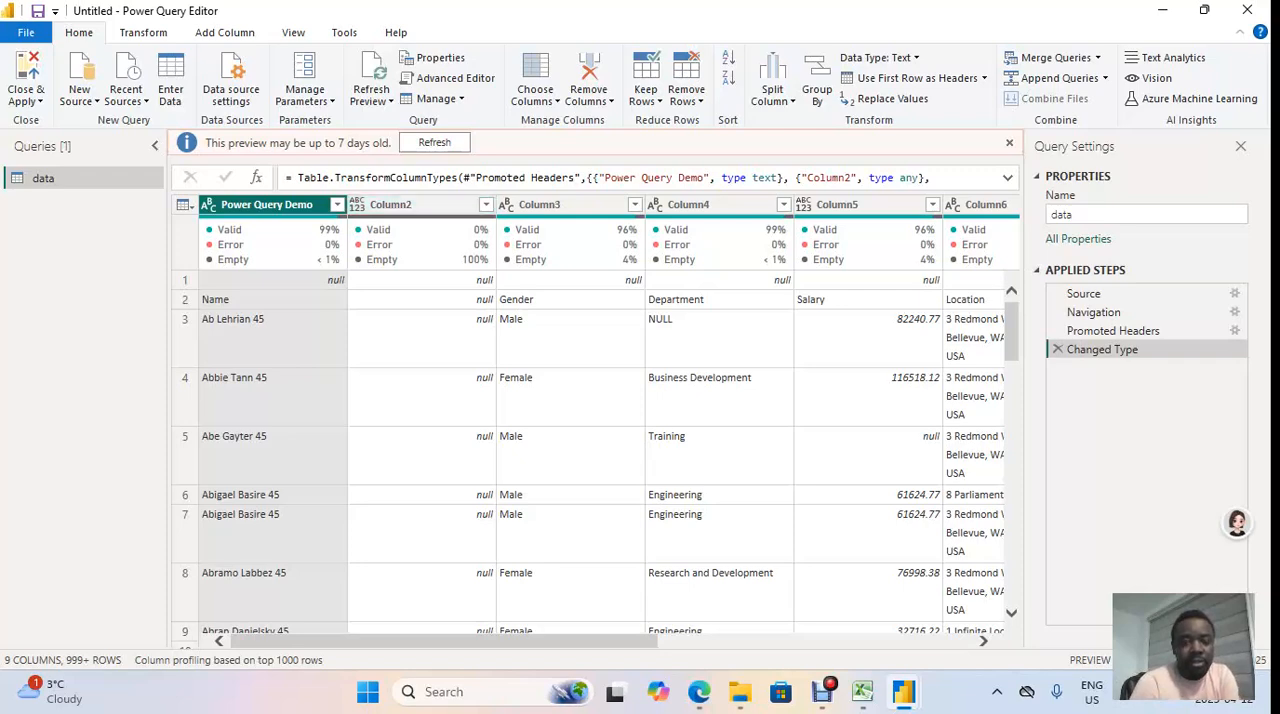
Step: Remove the empty columns Column2, Column8 and Column9 from the data query
click(404, 205)
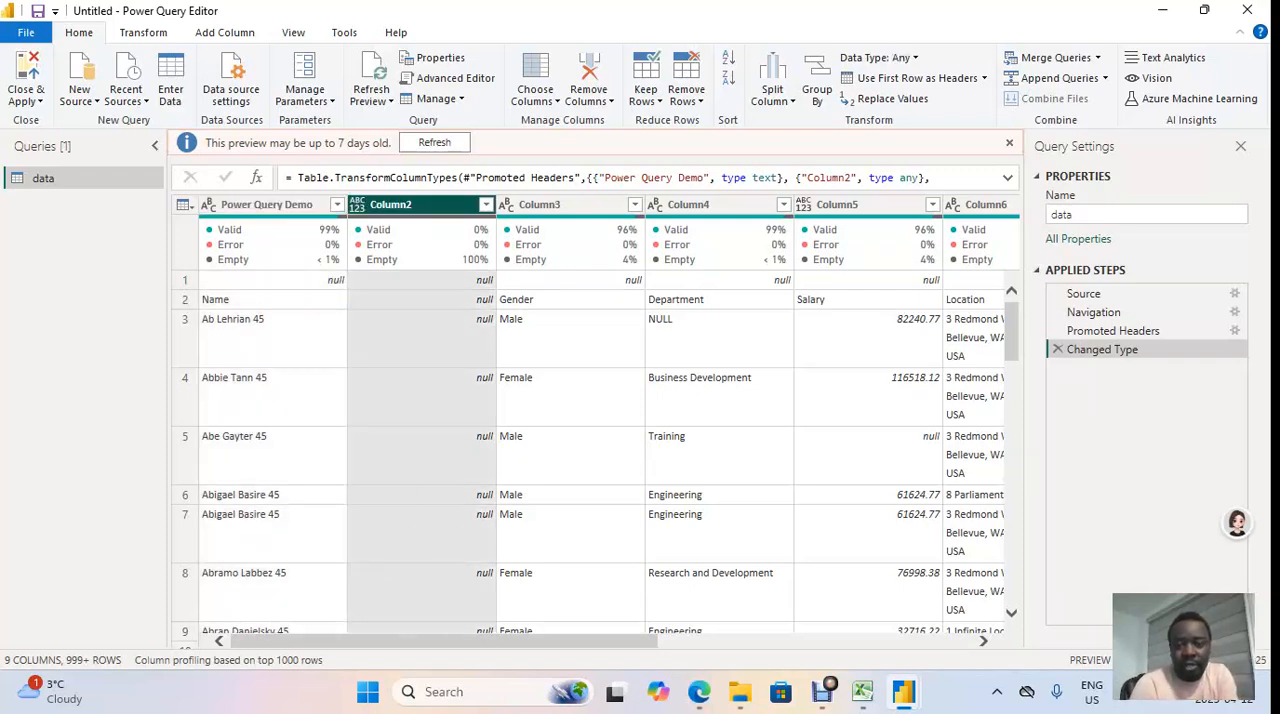
scroll(600, 420, right, 5)
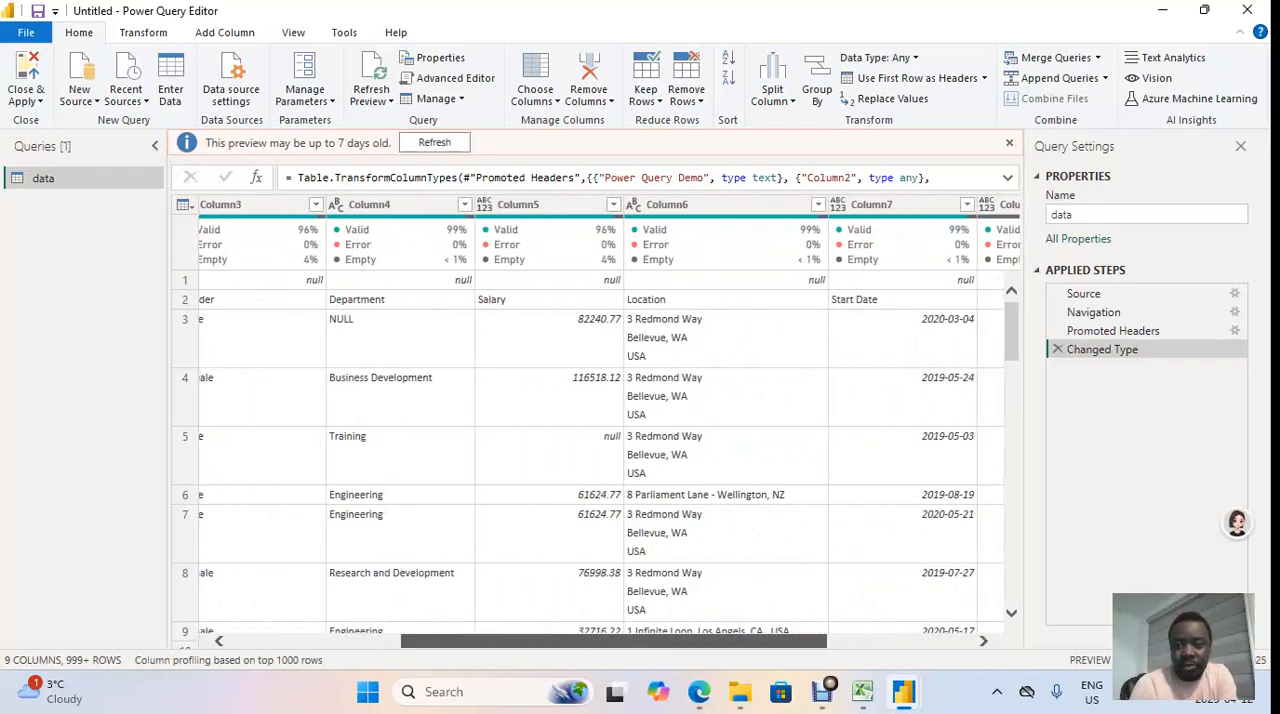
scroll(600, 420, right, 5)
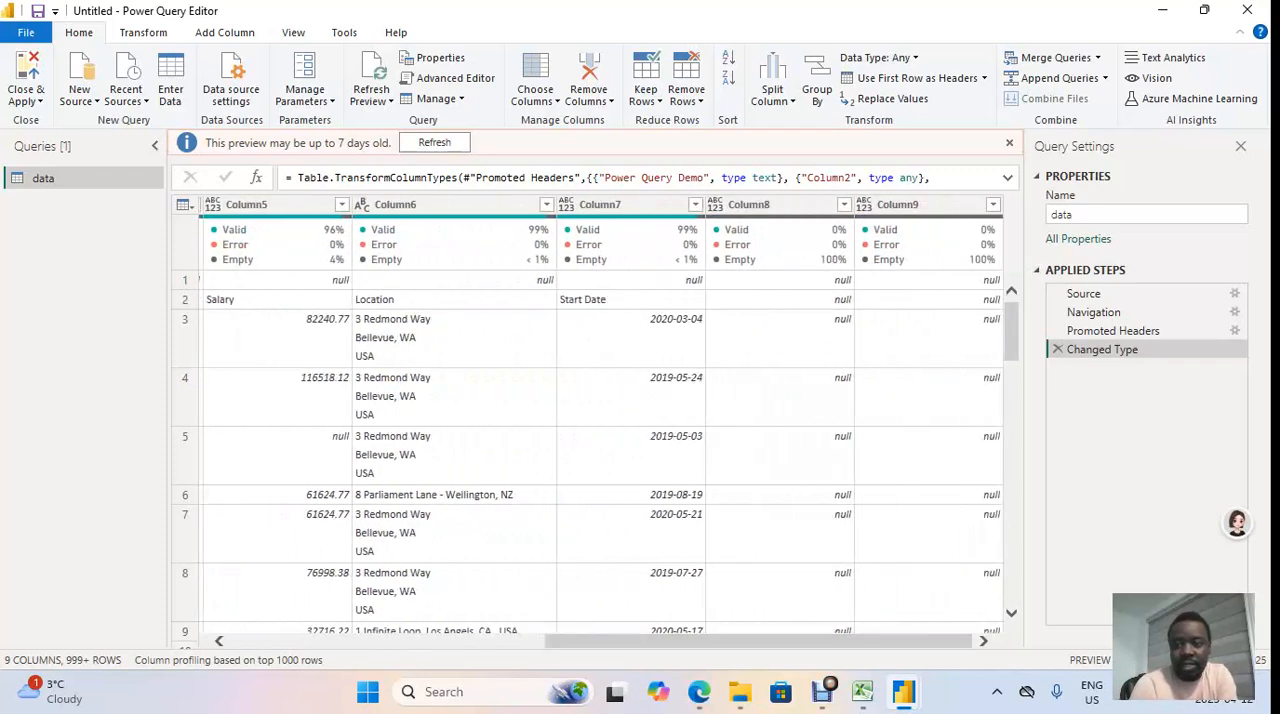
click(770, 205)
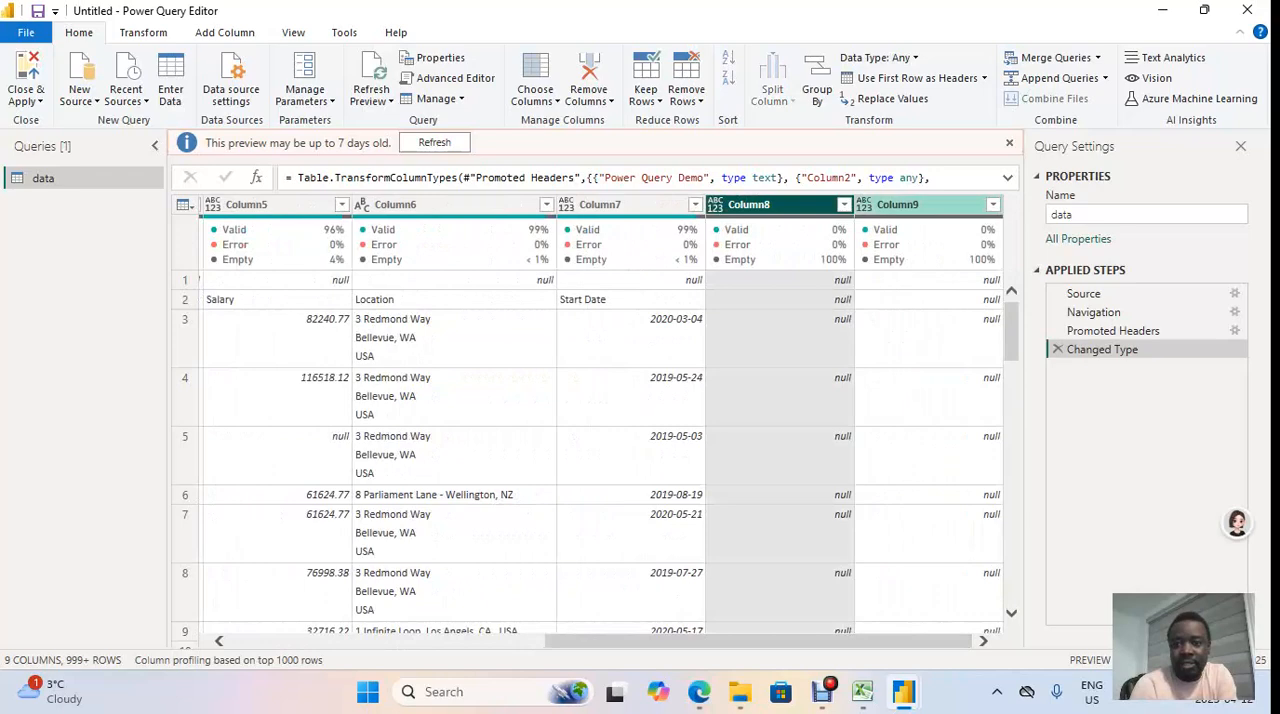
ctrl+click(910, 205)
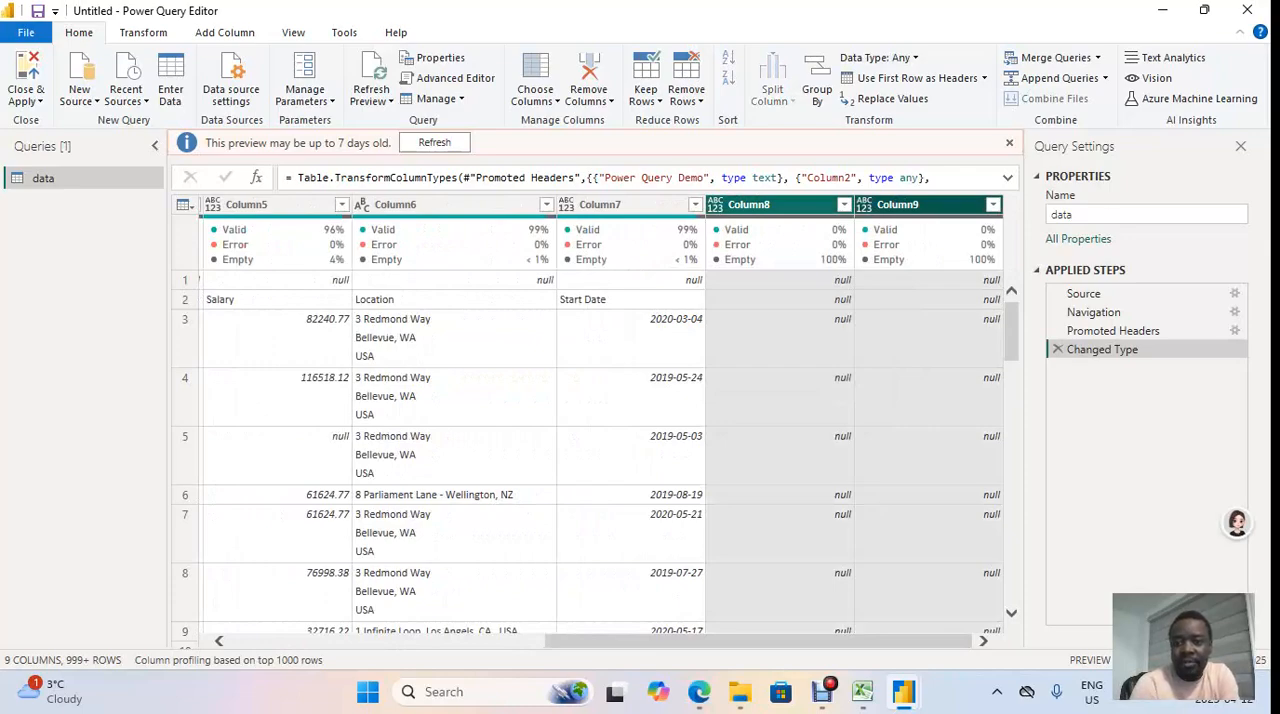
right_click(884, 206)
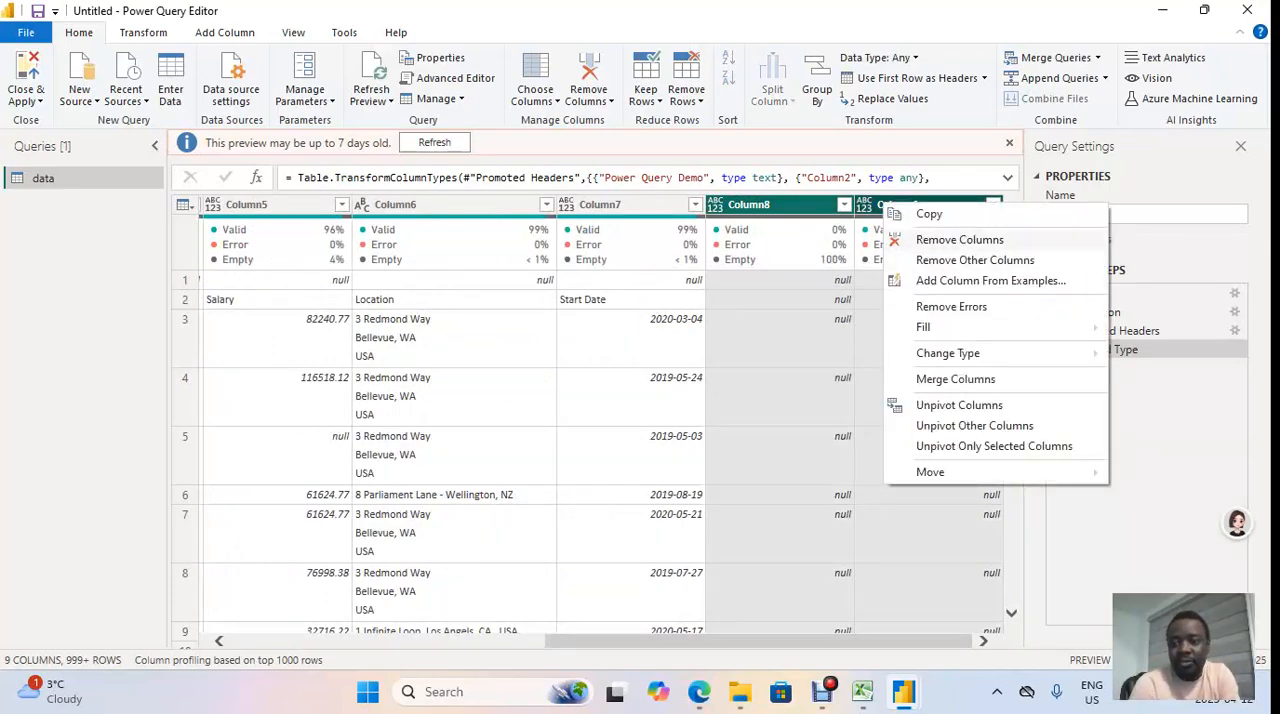
click(959, 240)
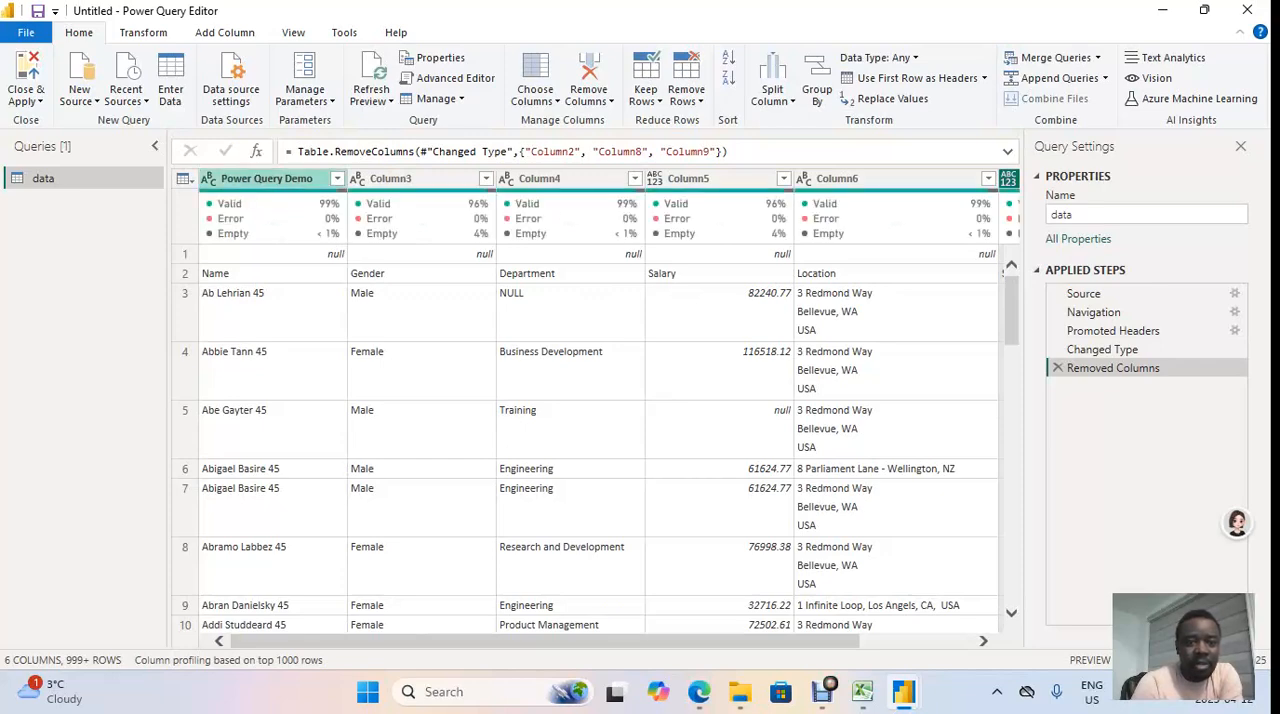
Step: Remove the empty rows based on the Power Query Demo column and check its filter list for null and blank values
click(337, 179)
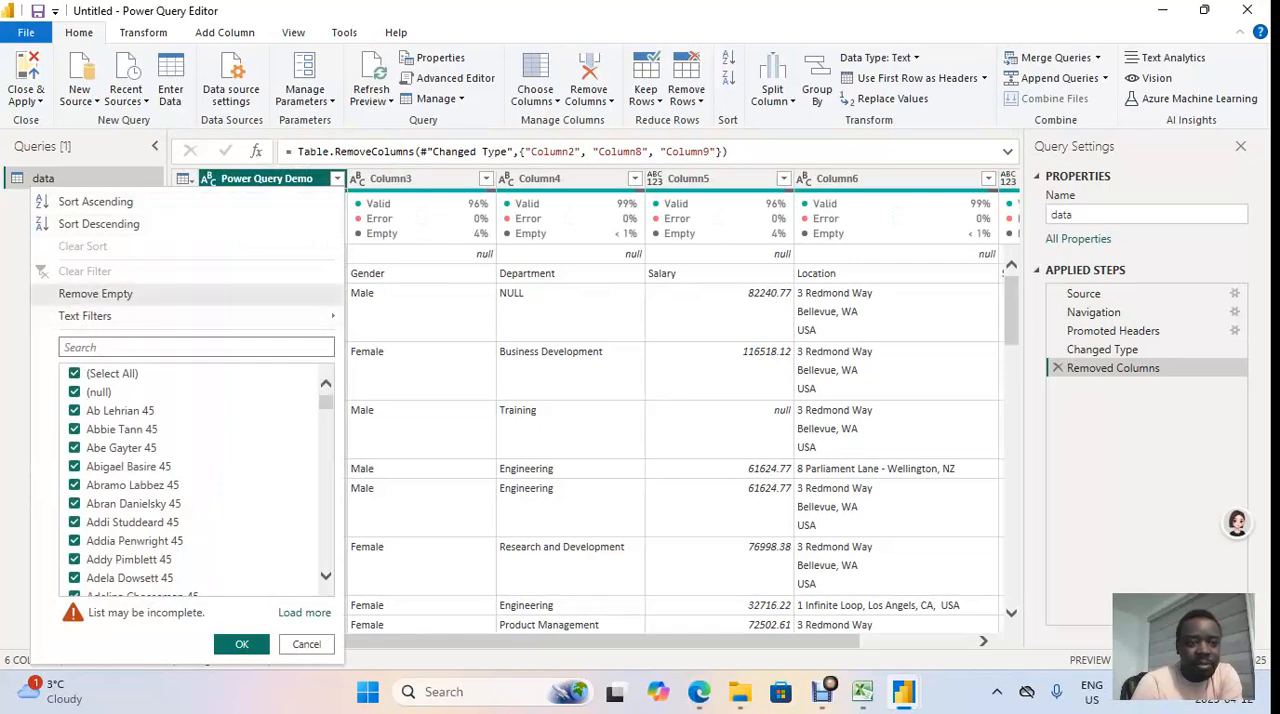
click(95, 293)
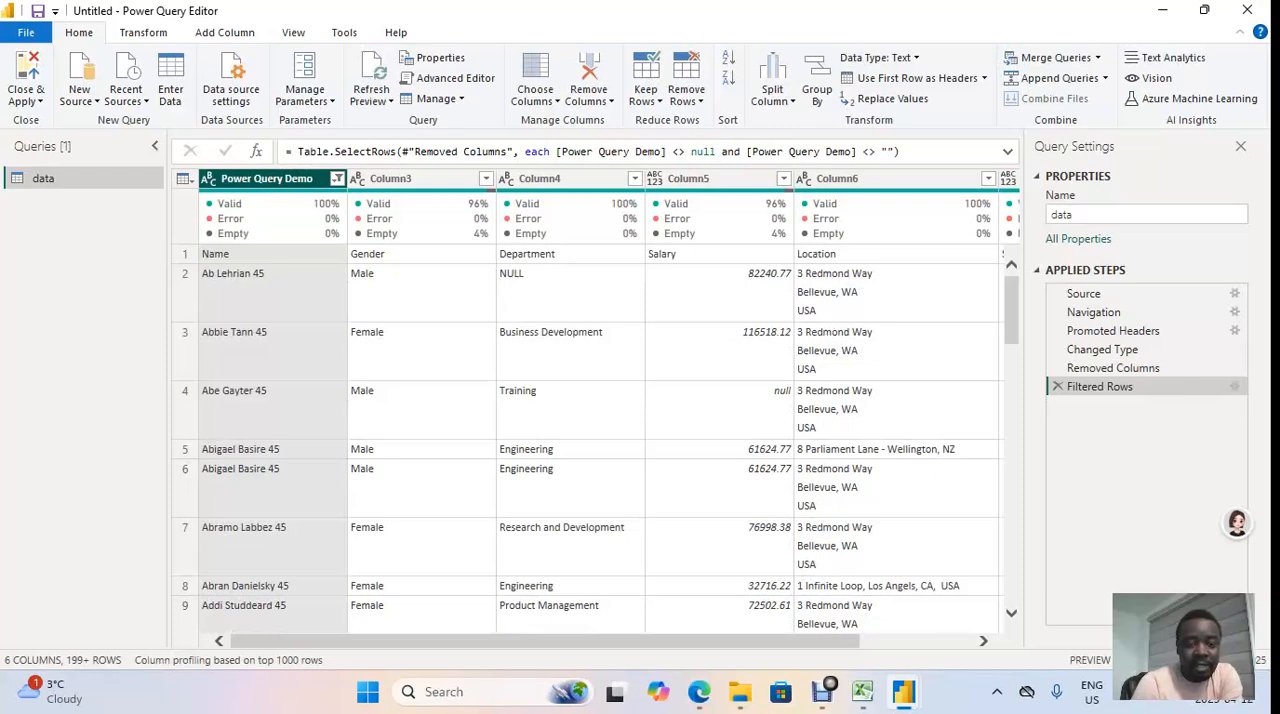
click(337, 178)
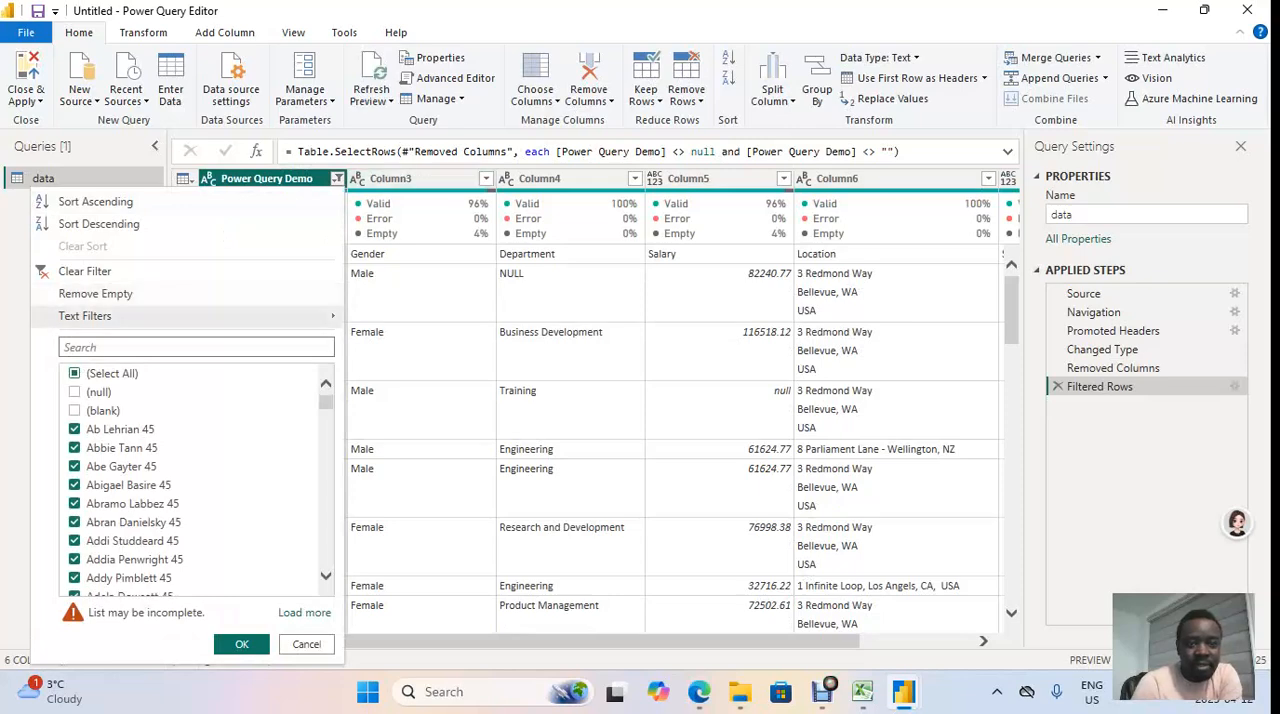
click(420, 350)
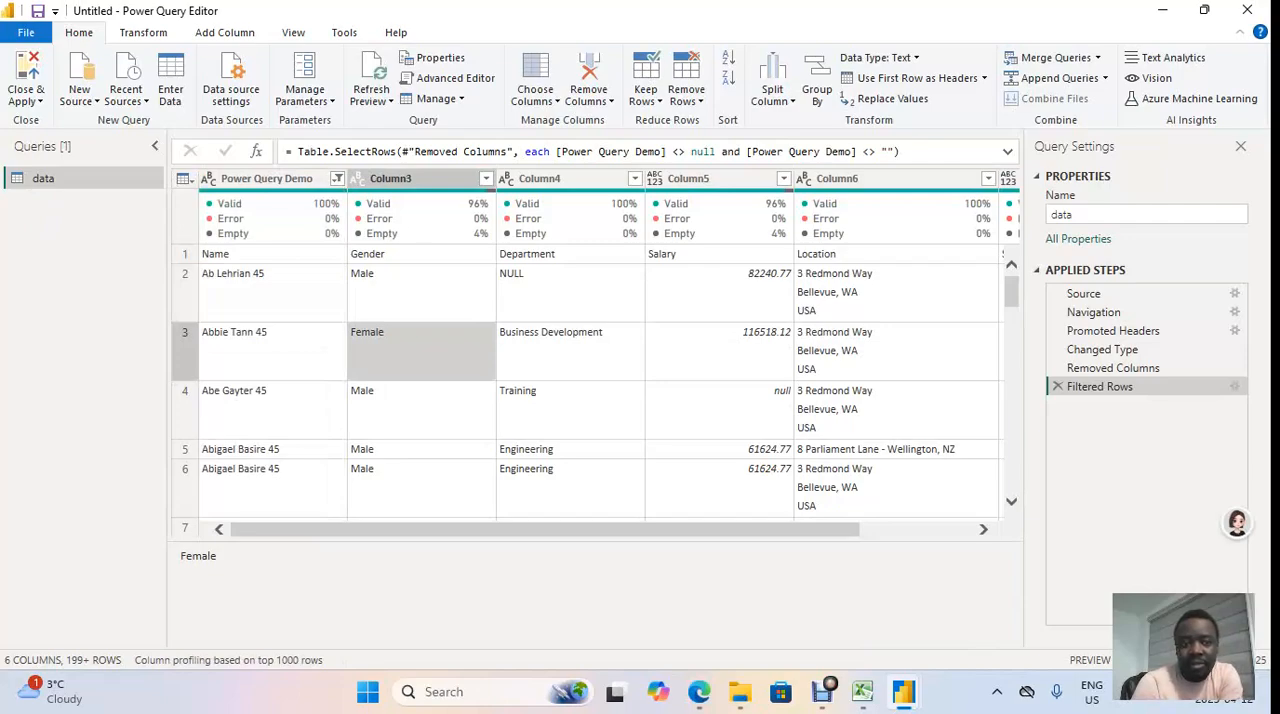
Step: Promote the first row, containing Name, Gender, Department and the other field labels, to column headers
click(272, 254)
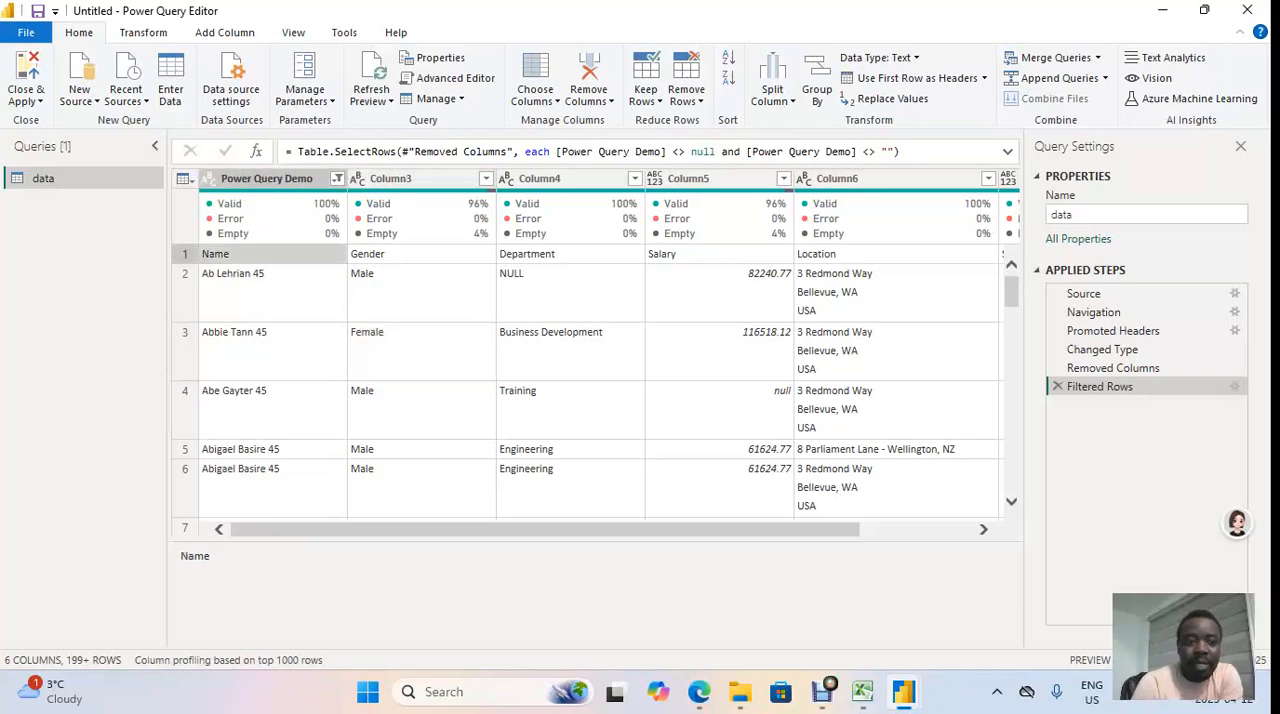
click(421, 254)
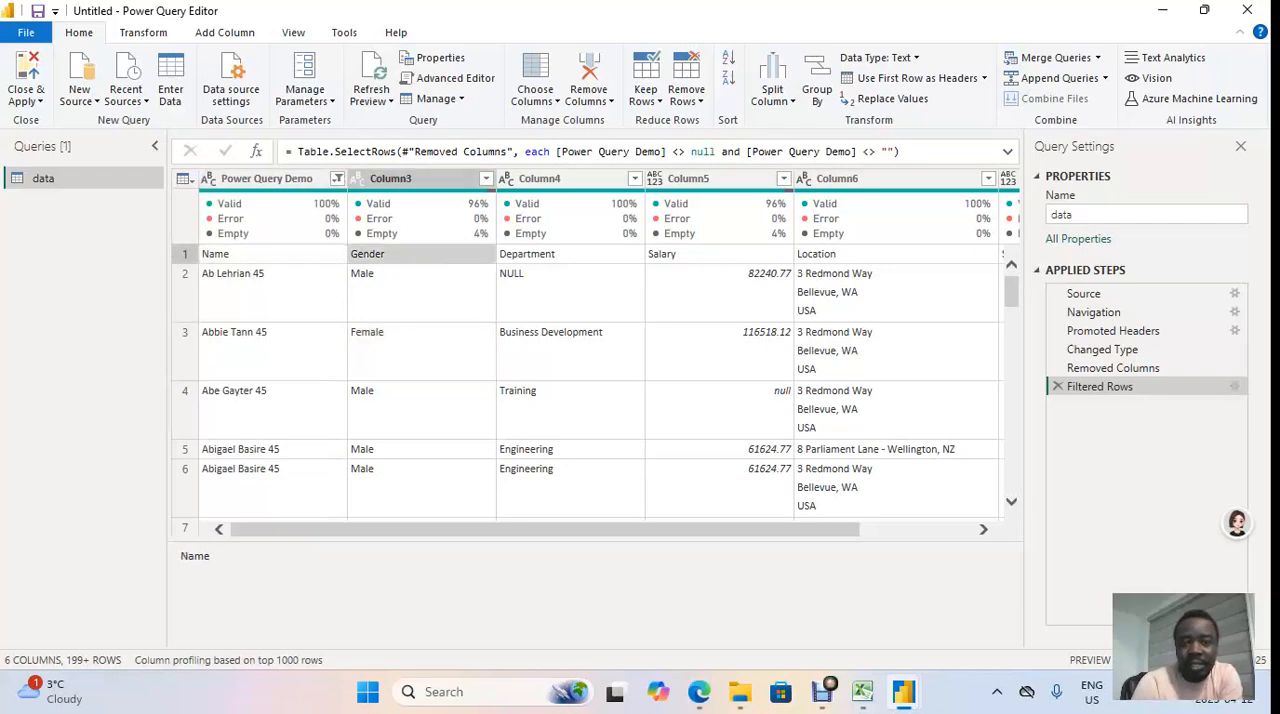
click(570, 254)
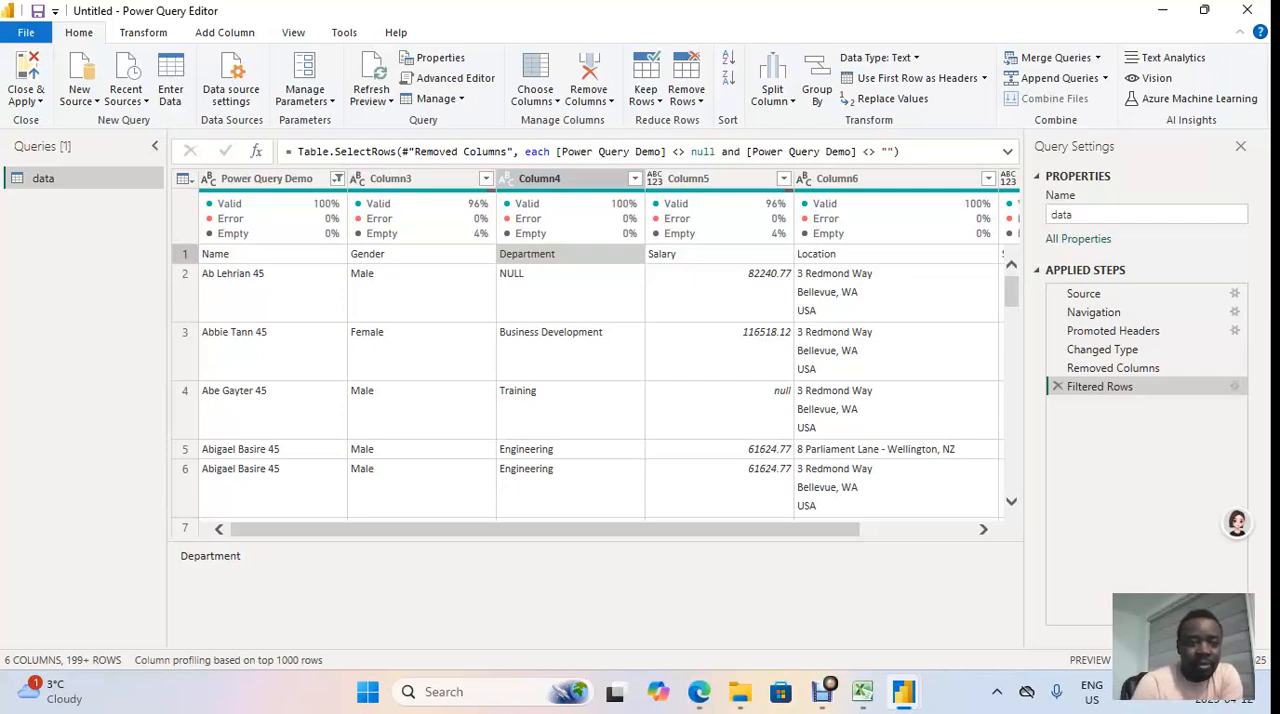
click(183, 178)
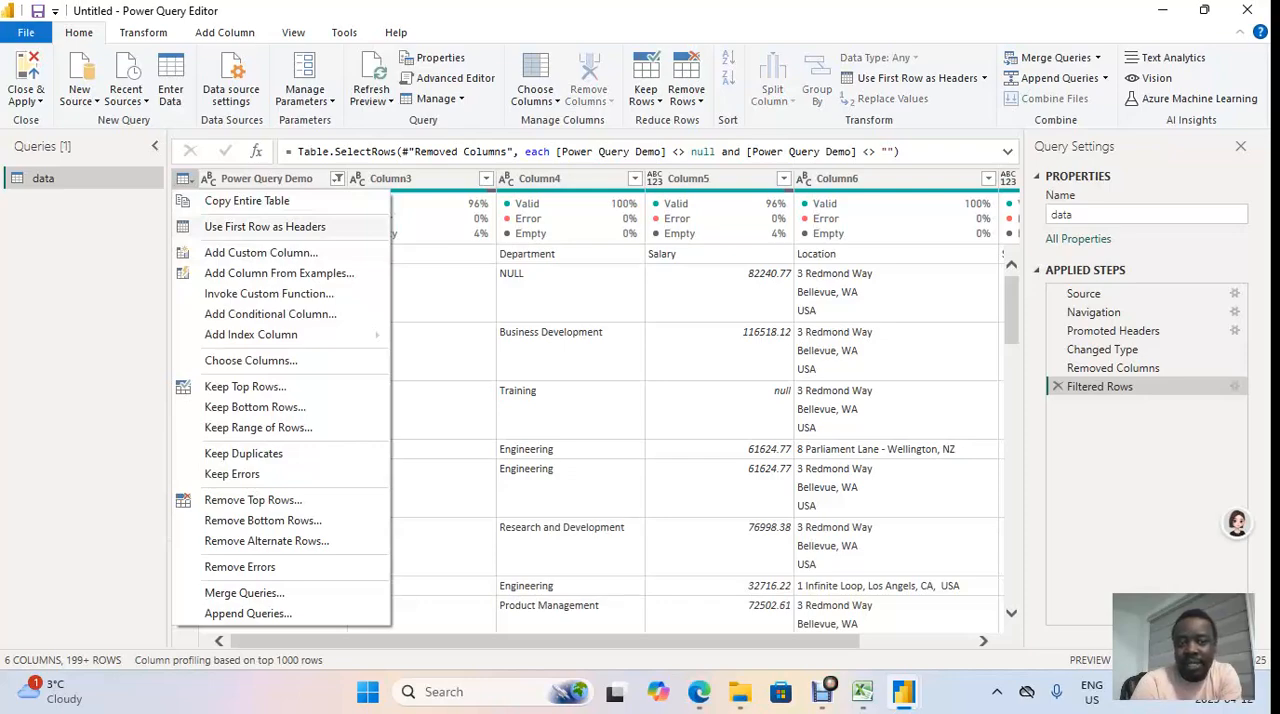
click(265, 226)
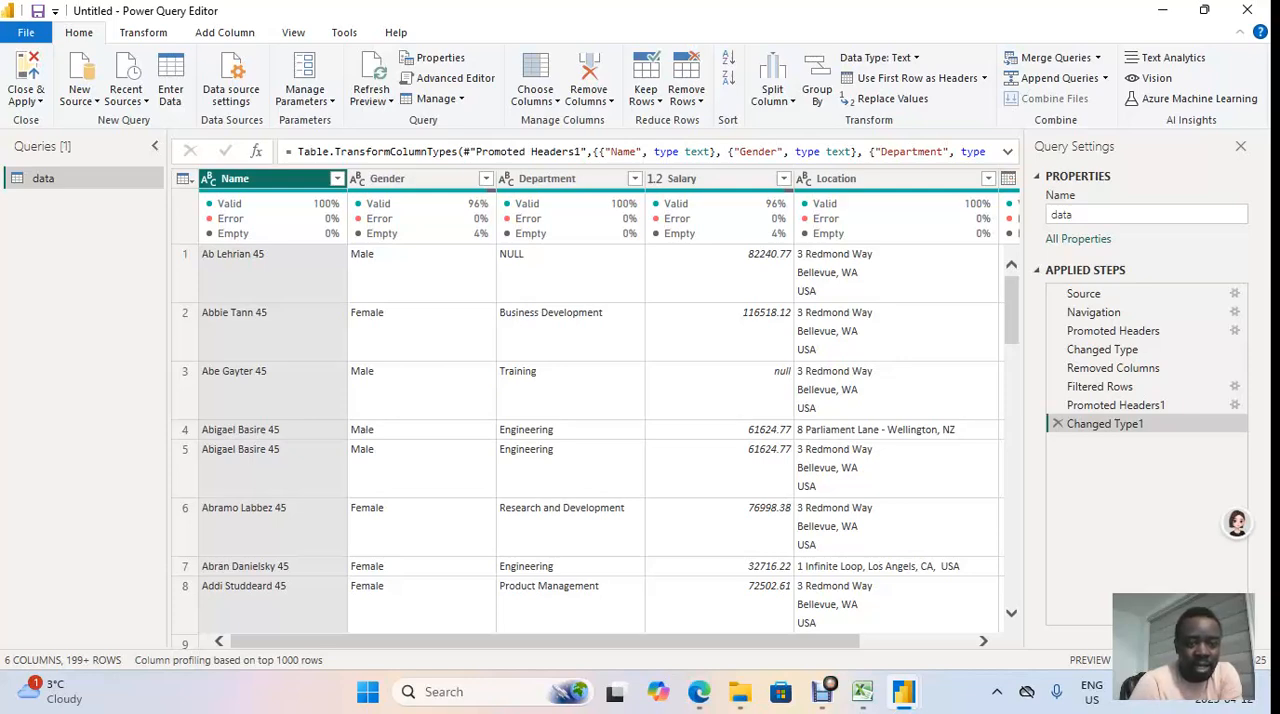
Step: Set up a split of the Name column by delimiter, using Space at the right-most delimiter
scroll(590, 440, down, 1)
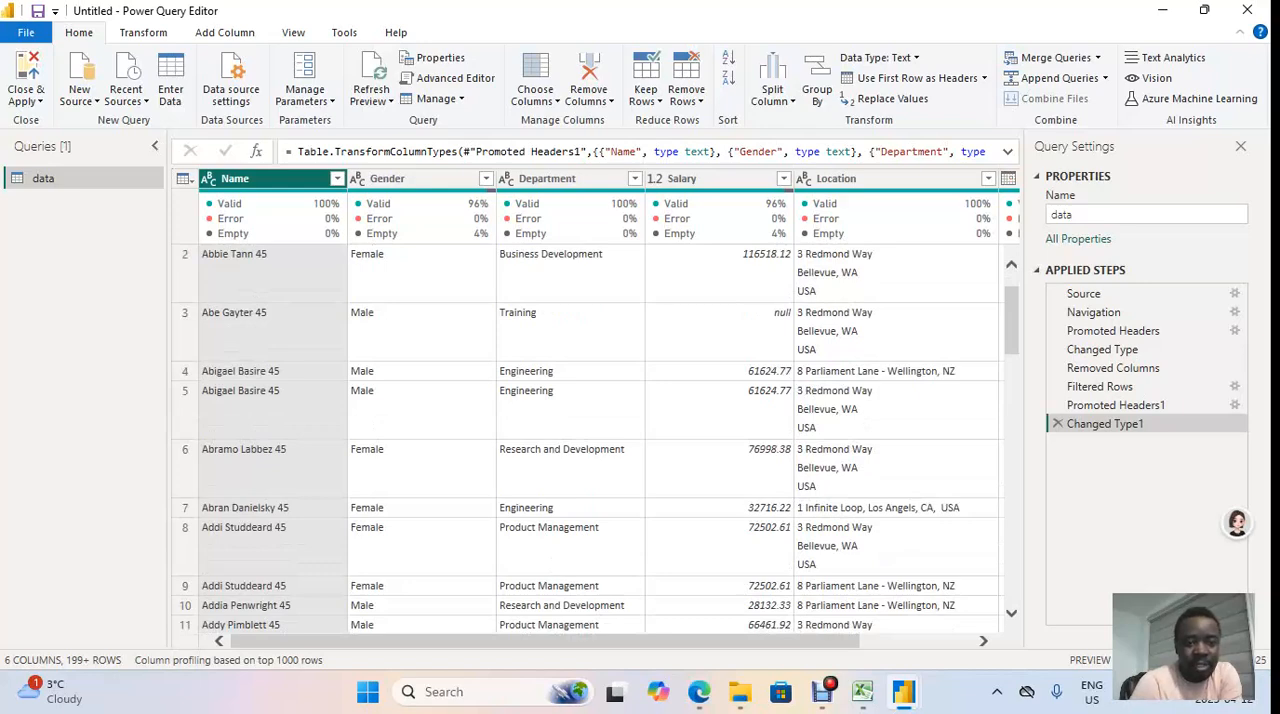
scroll(596, 441, down, 2)
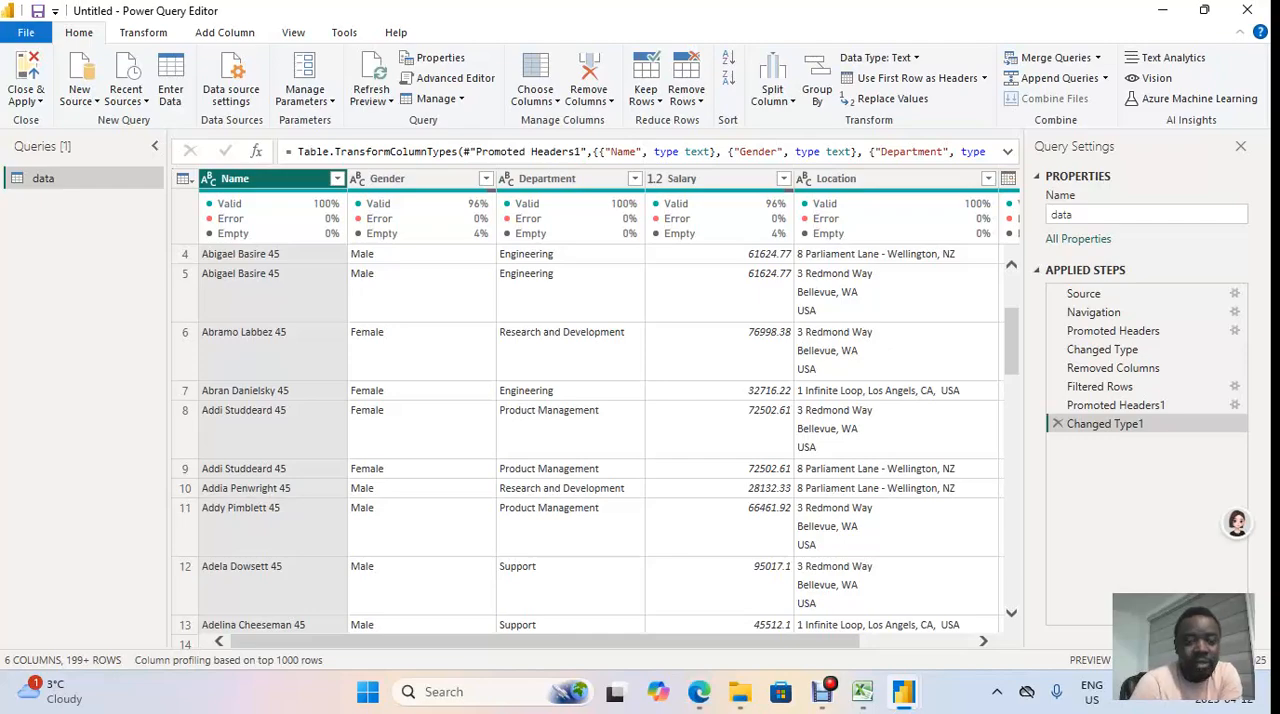
scroll(588, 446, up, 3)
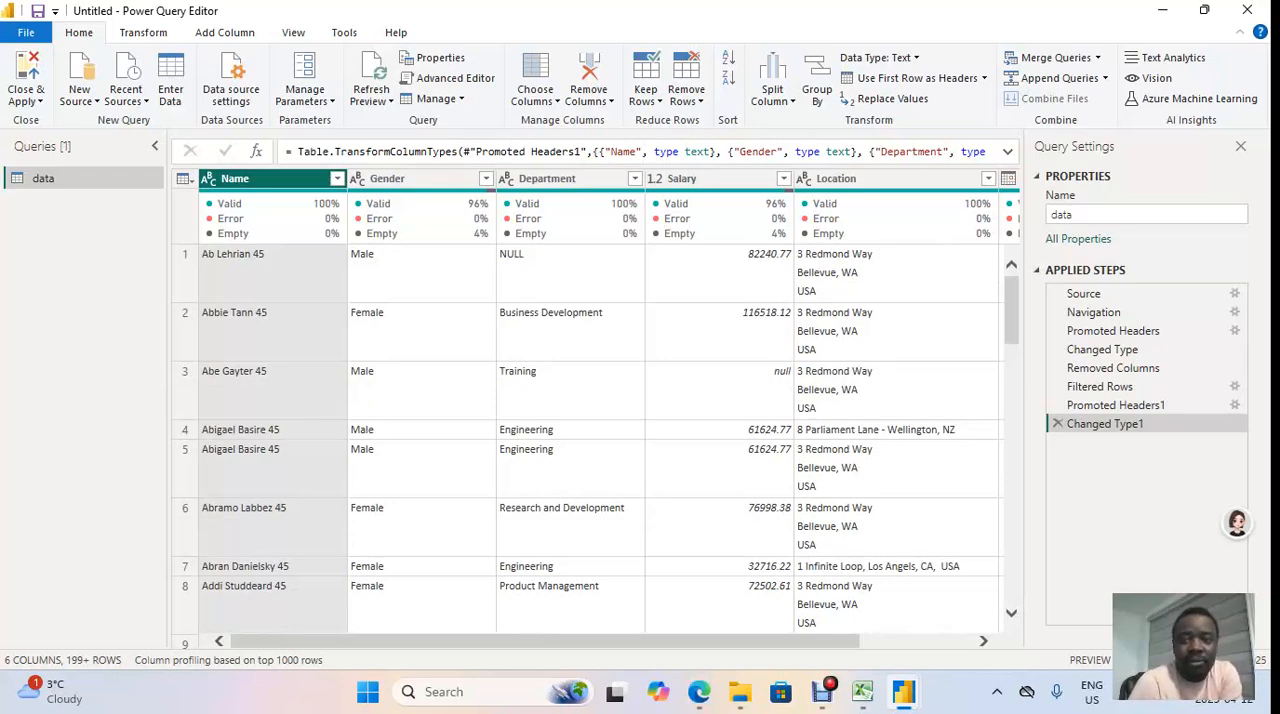
right_click(277, 183)
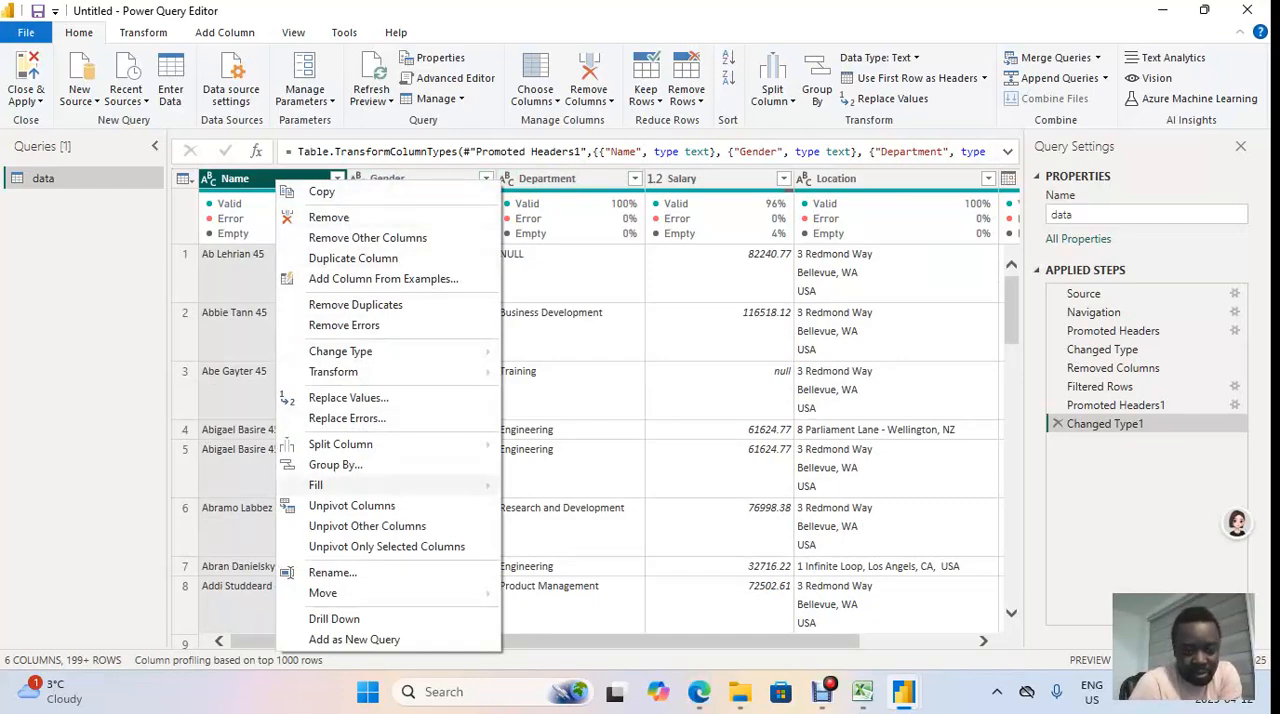
mouse_move(340, 444)
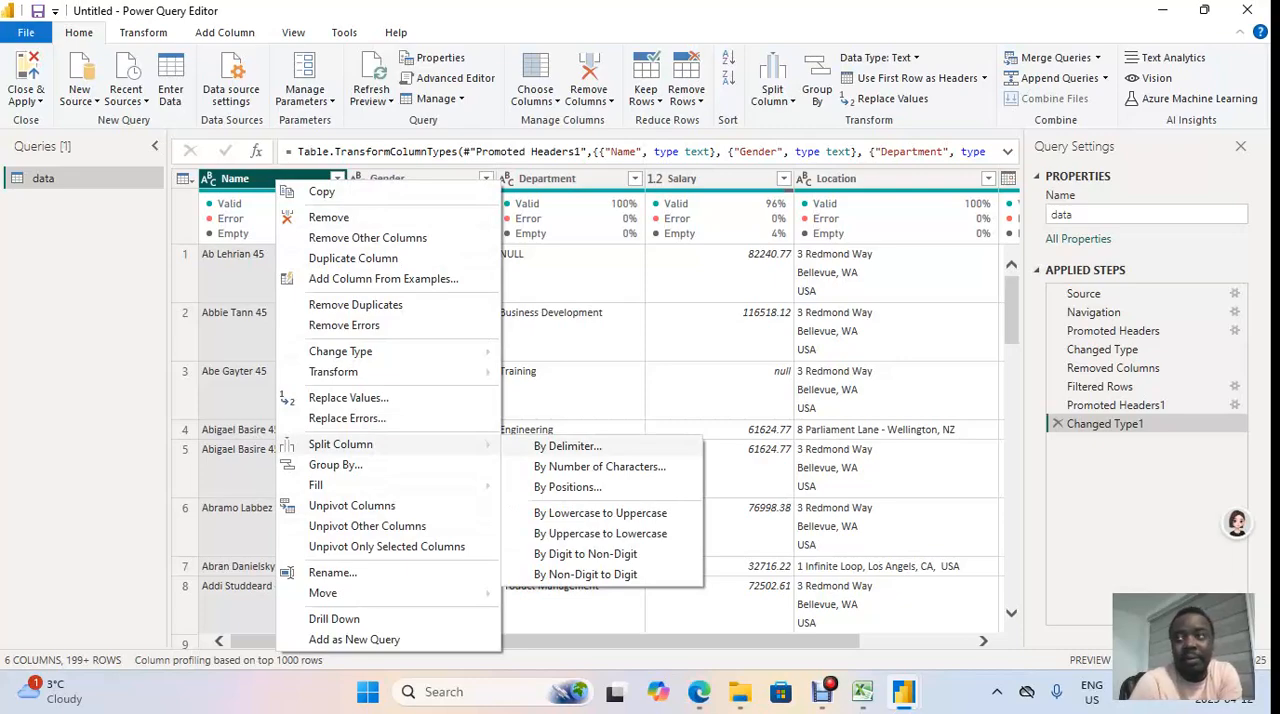
click(567, 446)
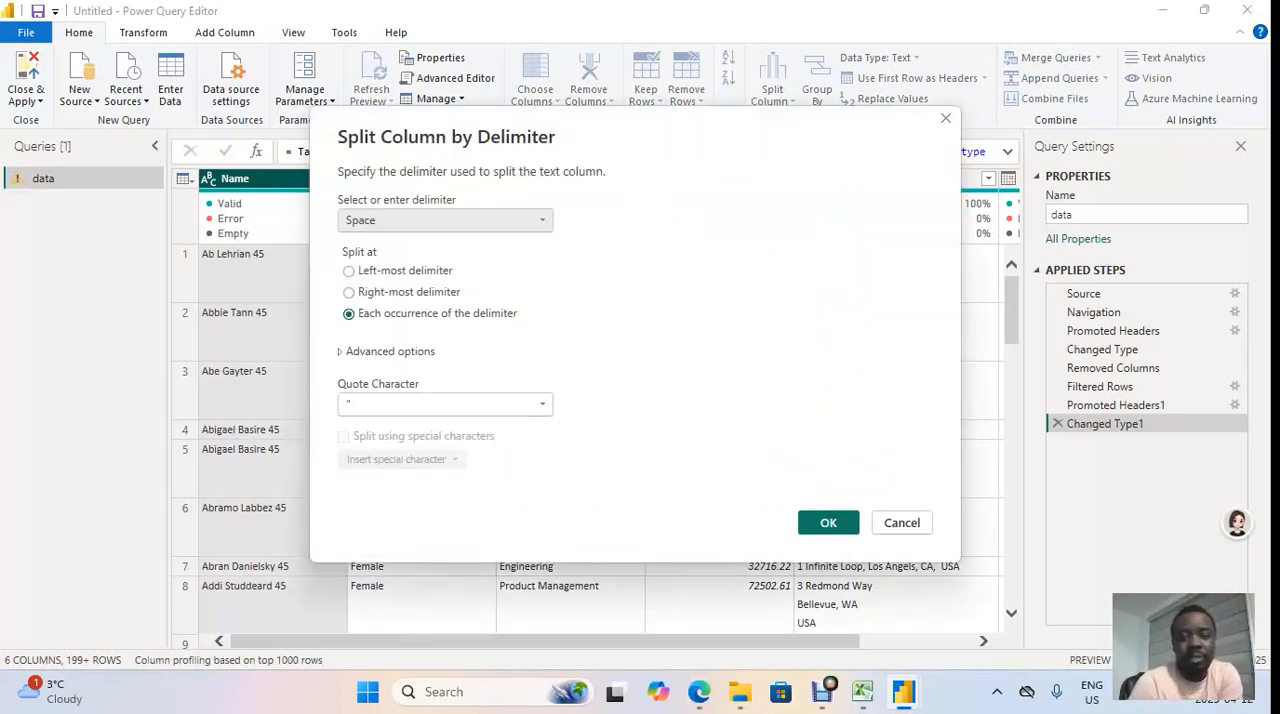
click(445, 220)
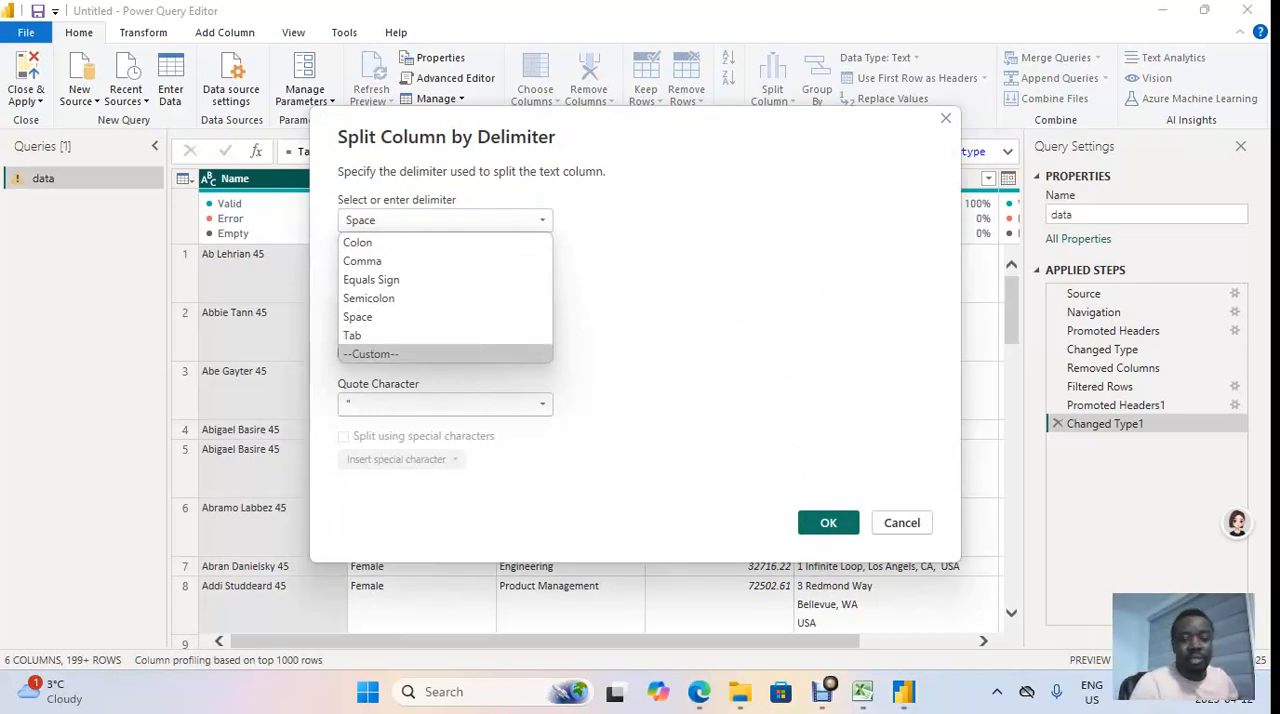
key(Escape)
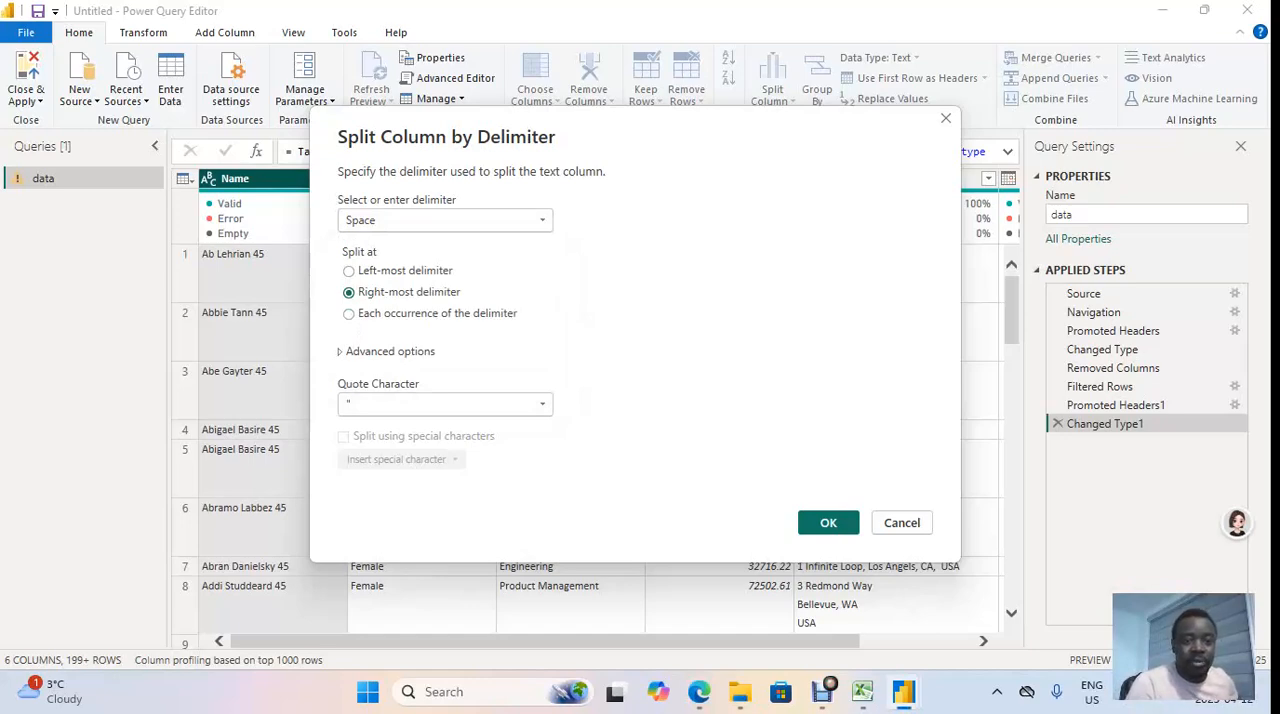
click(445, 220)
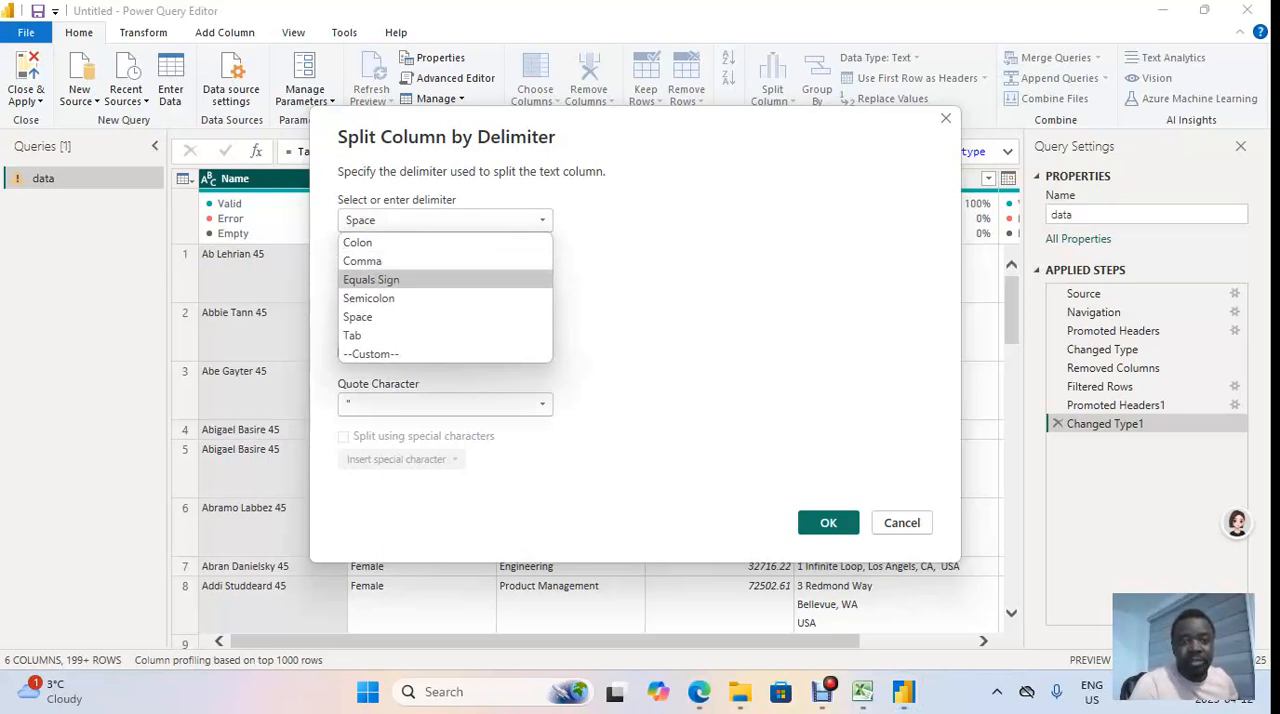
click(428, 262)
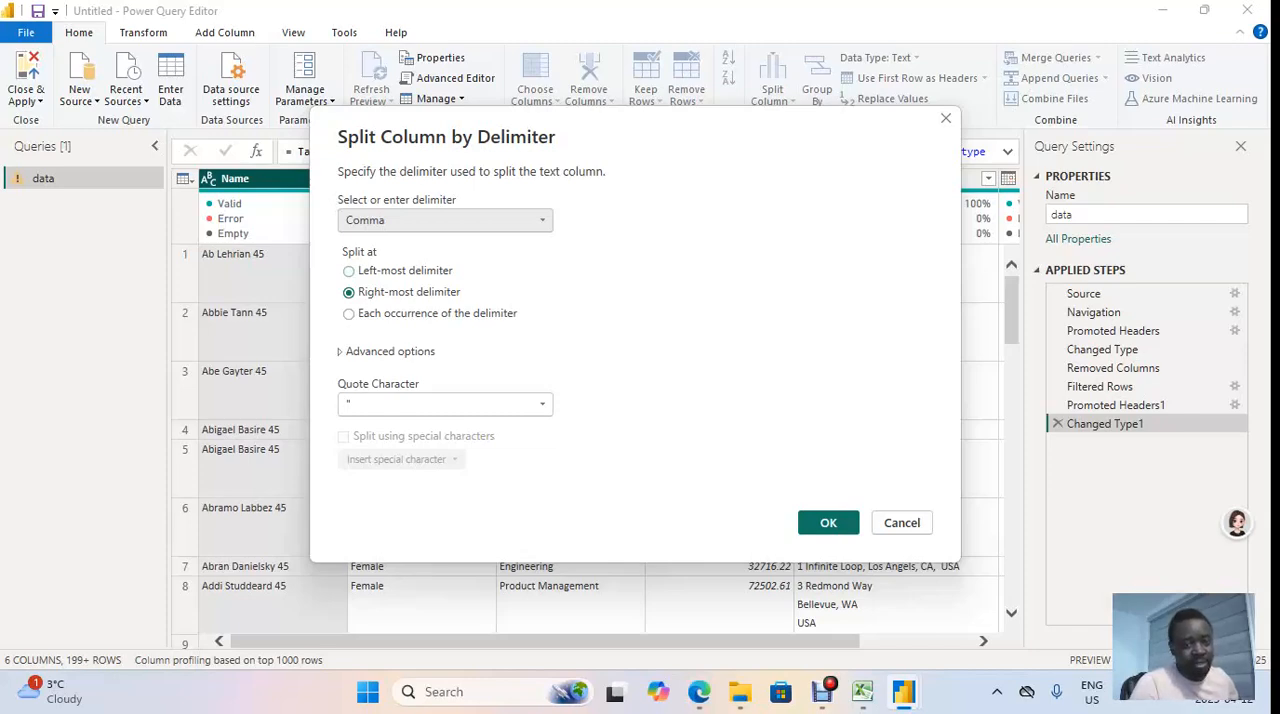
click(444, 221)
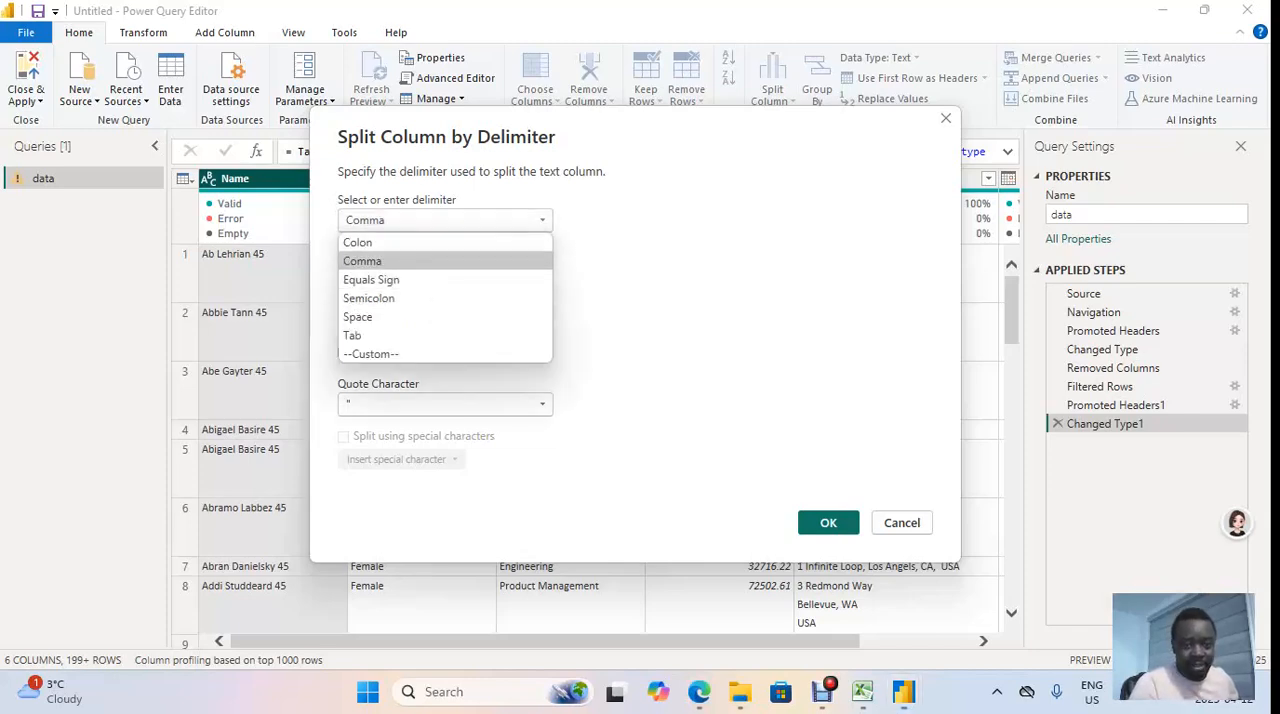
click(428, 317)
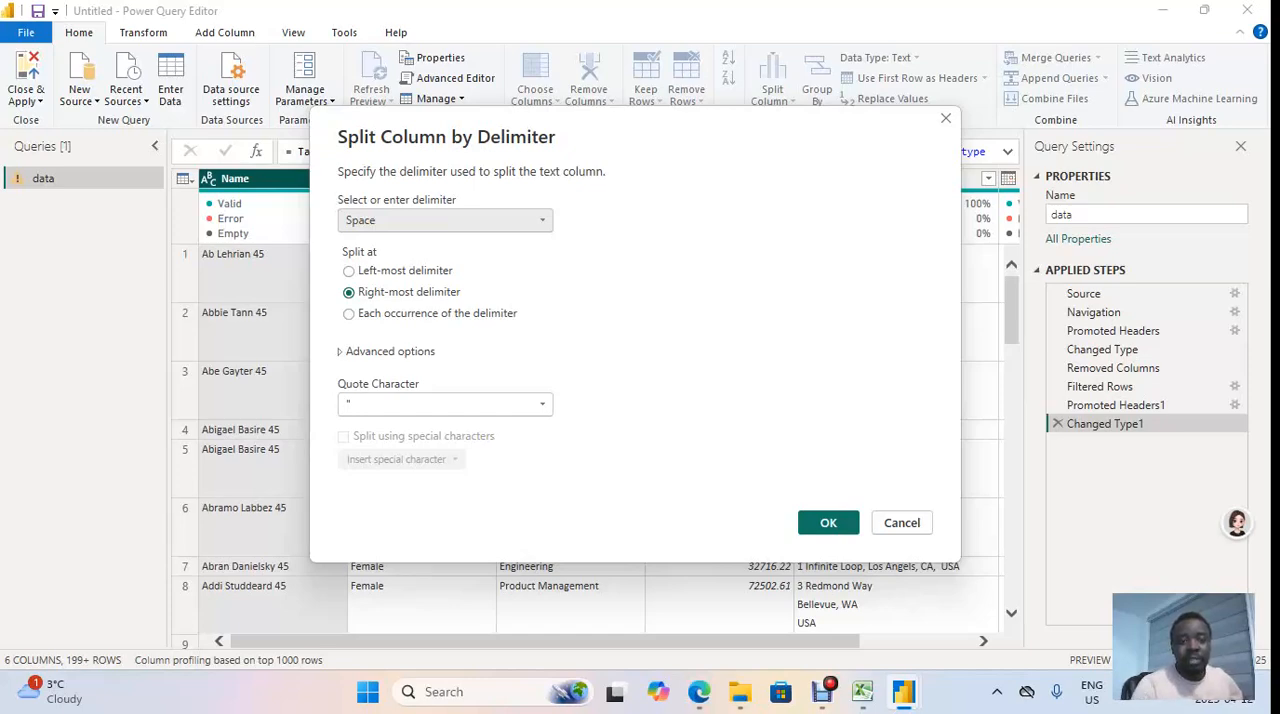
click(349, 271)
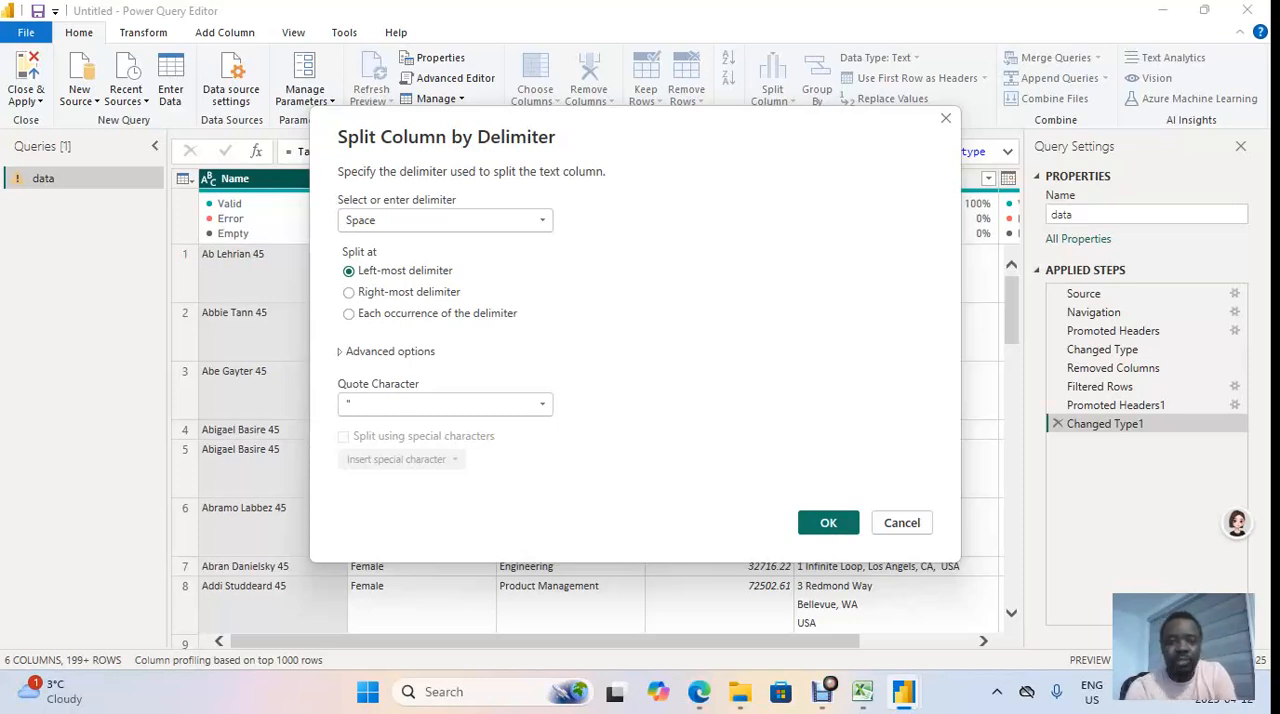
click(349, 293)
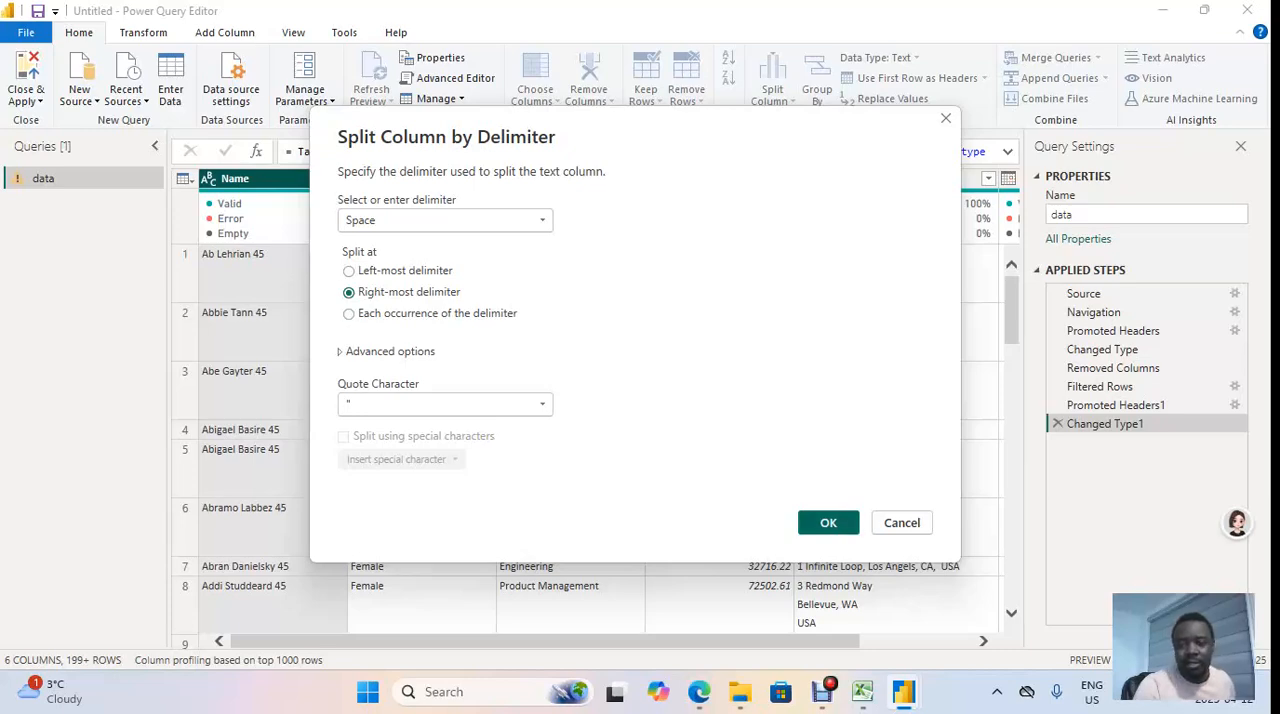
Step: Apply the right-most Space split to the Name column and remove the resulting Name.2 column
key(Return)
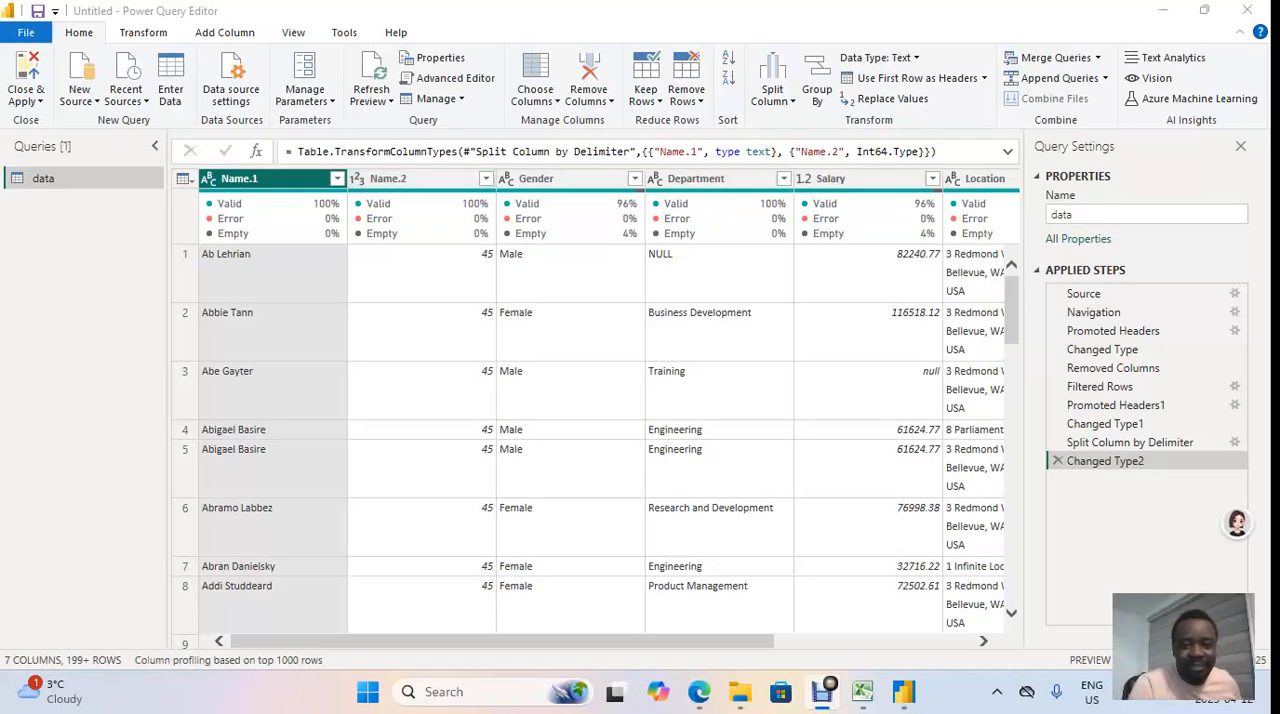
right_click(404, 179)
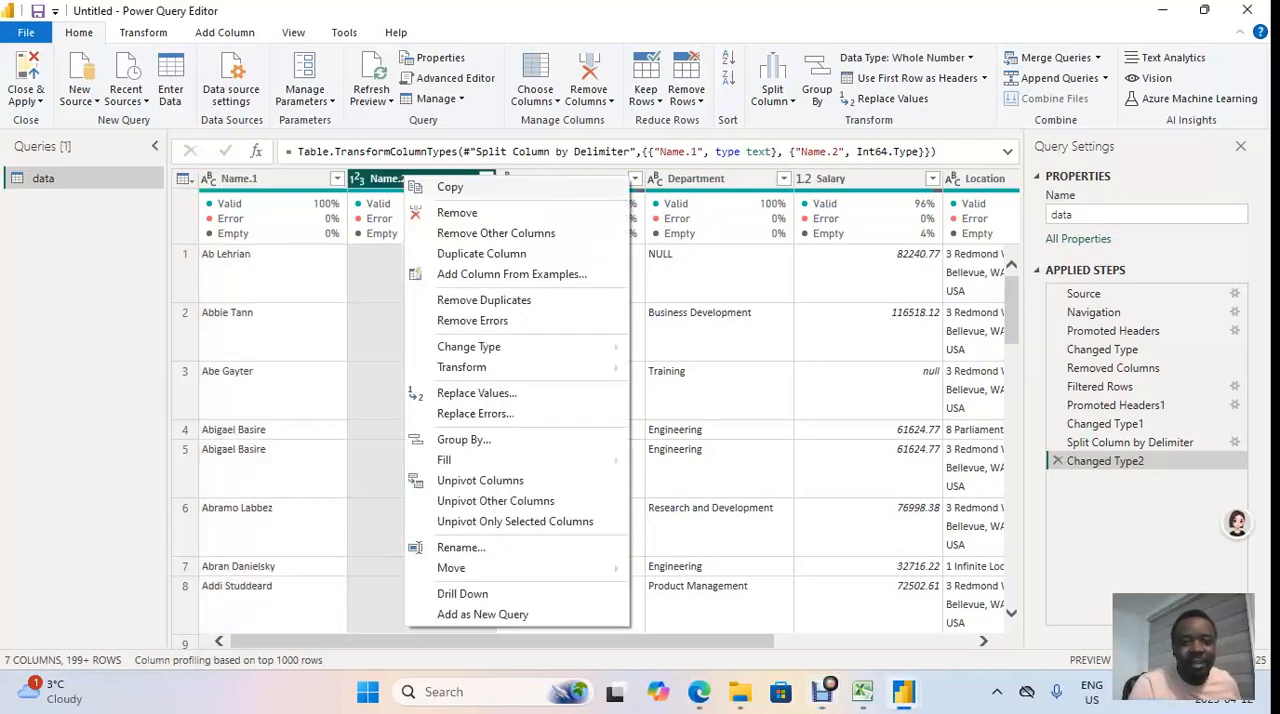
click(457, 212)
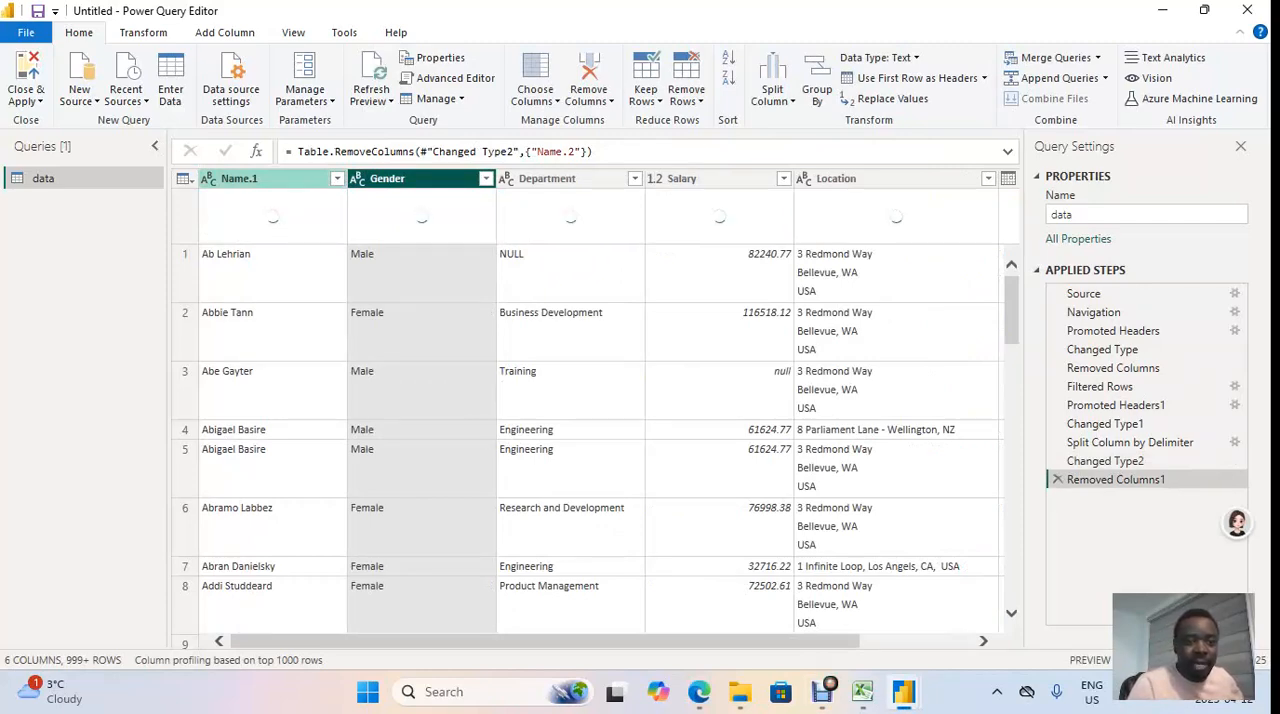
Step: Rename the Name.1 column as Name
click(262, 179)
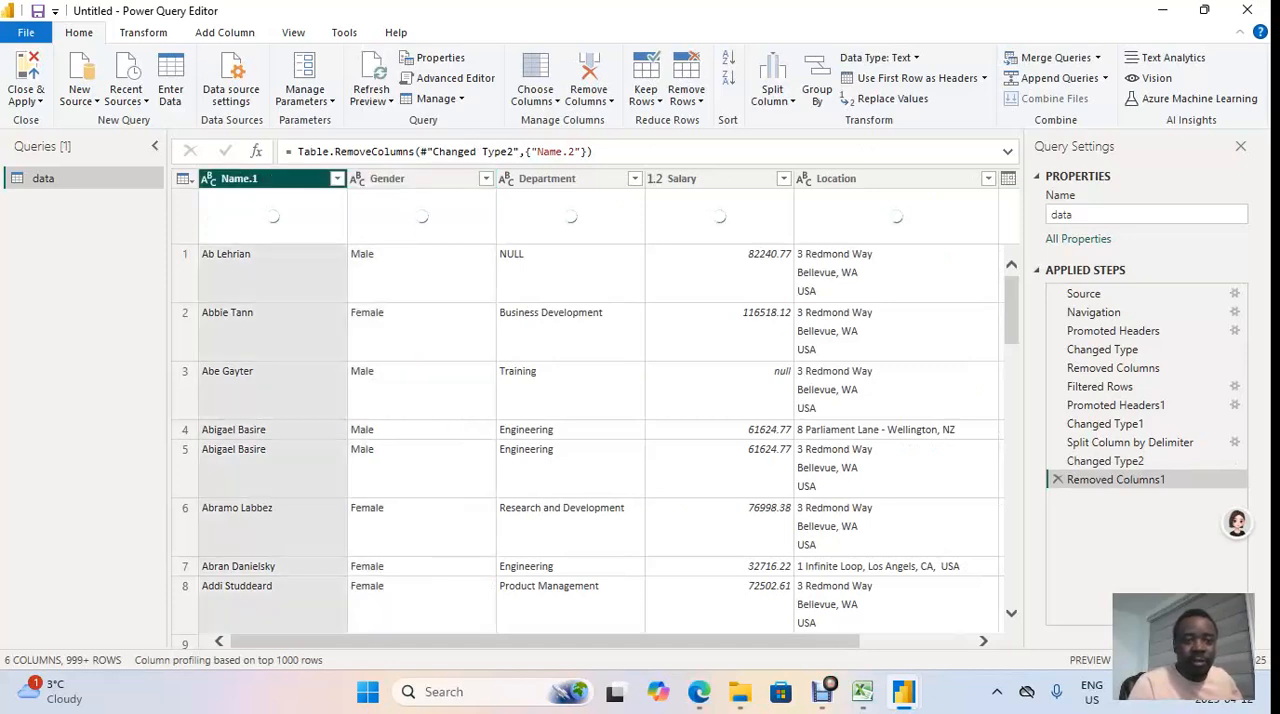
double_click(262, 179)
click(261, 179)
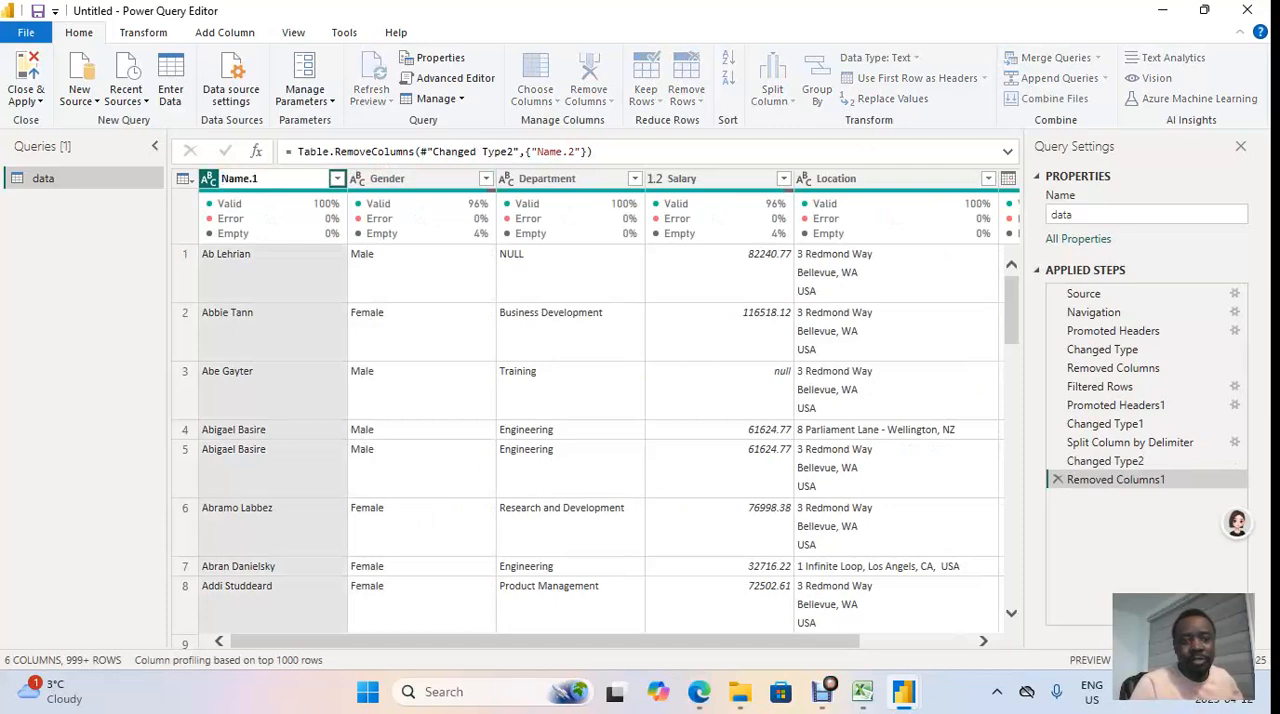
key(BackSpace)
key(BackSpace)
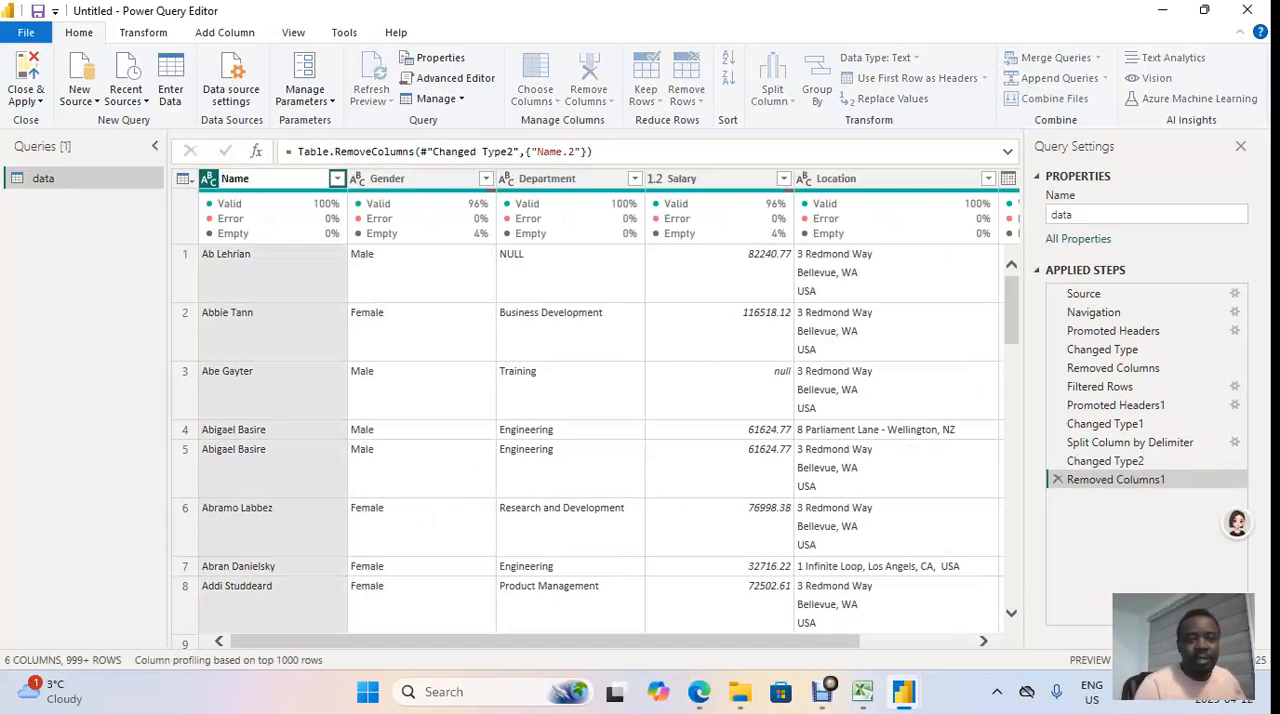
key(Return)
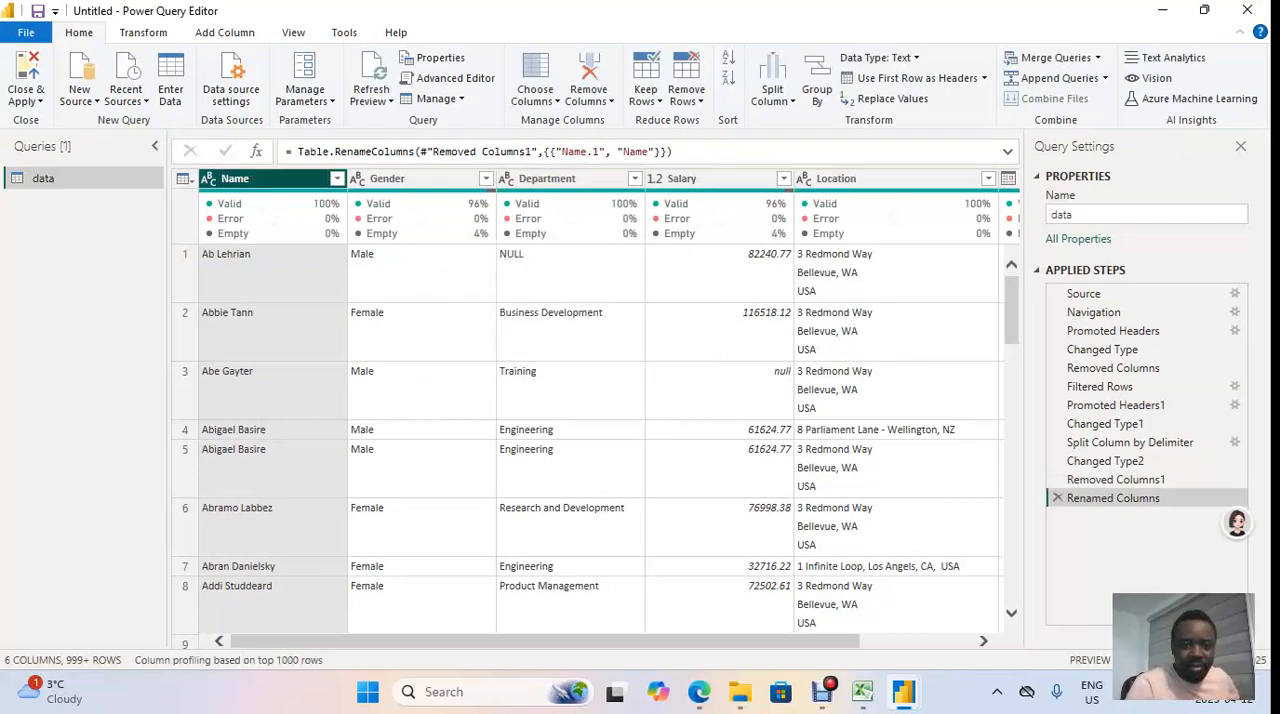
Step: Bring up the WhatsApp Business browser window and read the Power BI classwork assumptions about null values, then return to the query
mouse_move(421, 219)
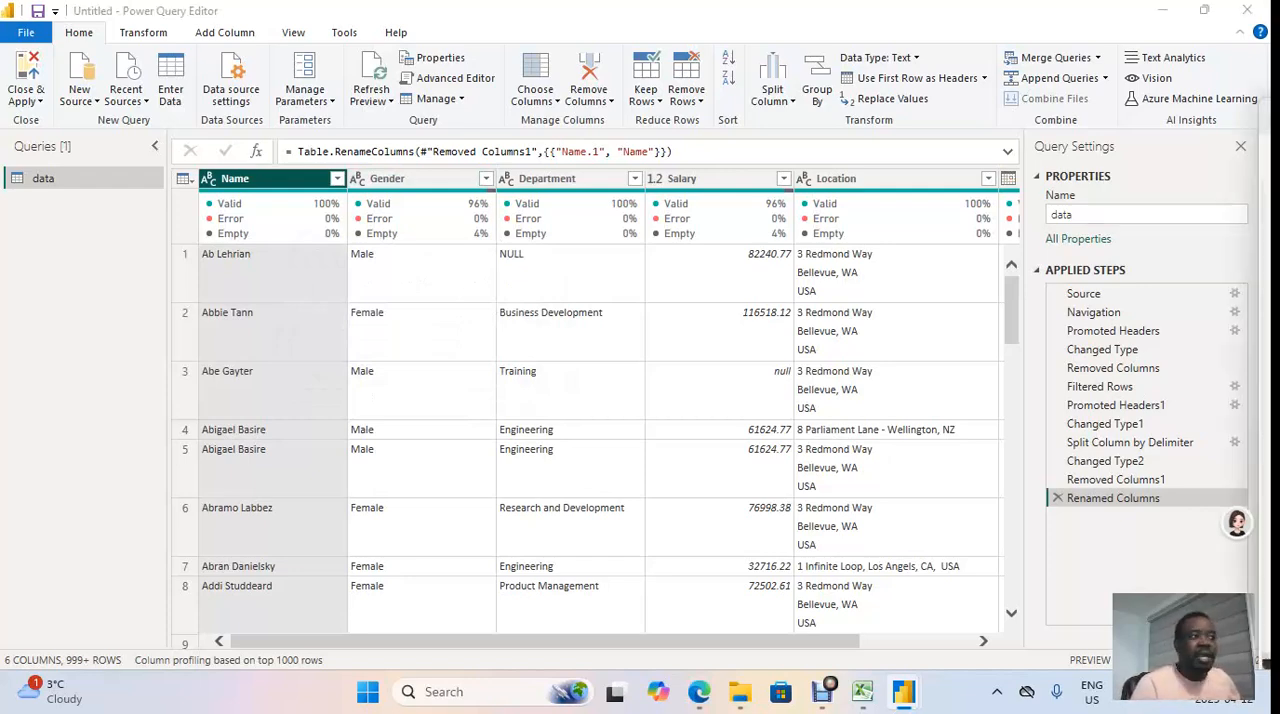
drag(1279, 110, 1270, 198)
drag(898, 261, 588, 91)
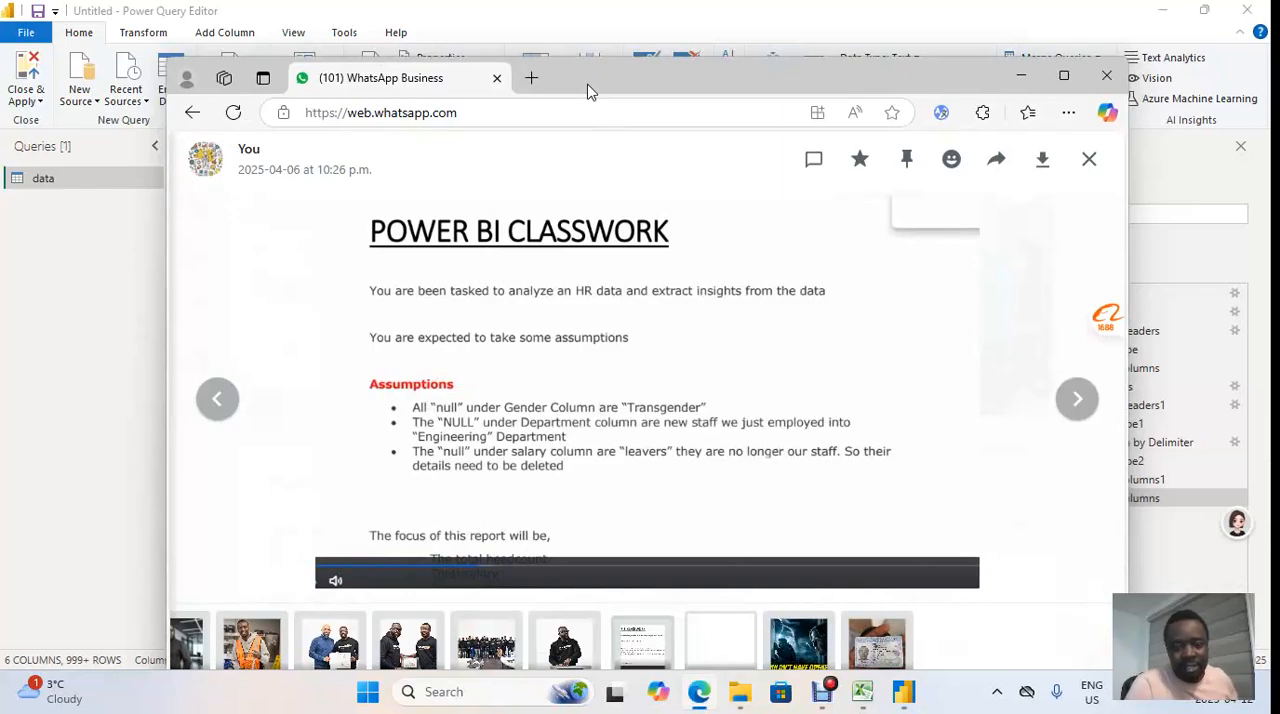
drag(588, 91, 1279, 190)
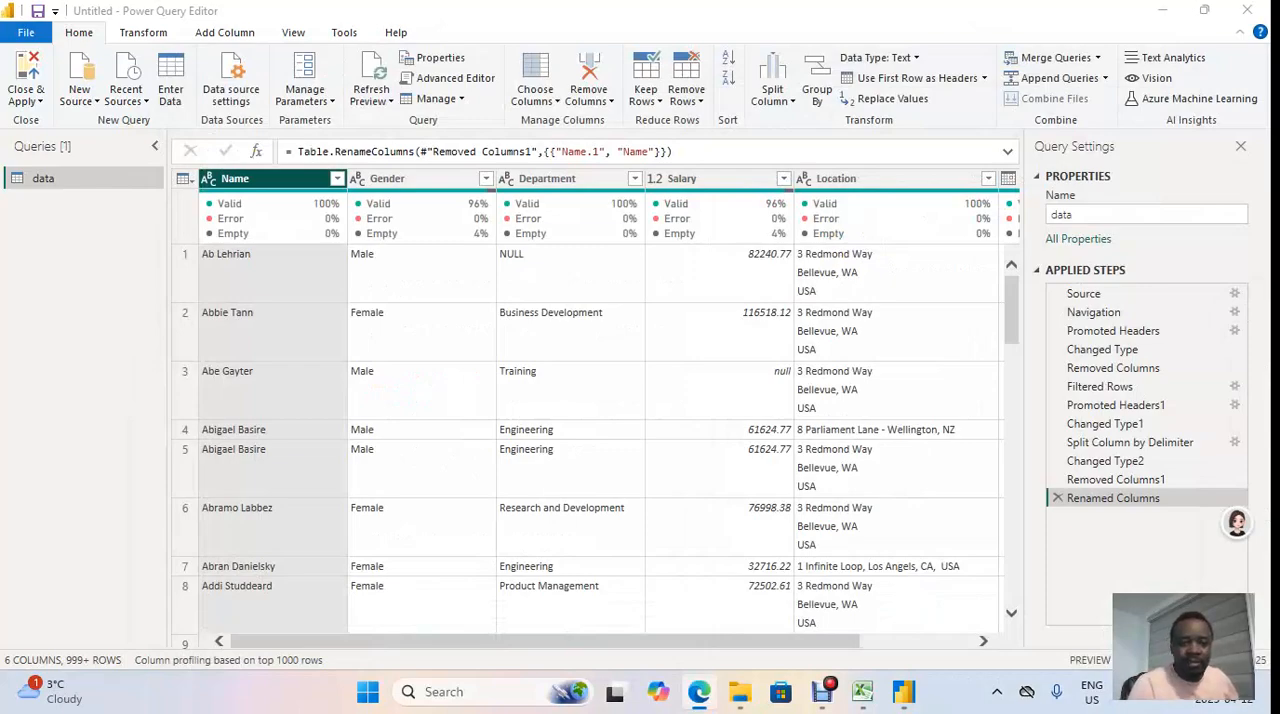
Step: Filter the Gender column to only the null rows and look through them
scroll(590, 440, down, 5)
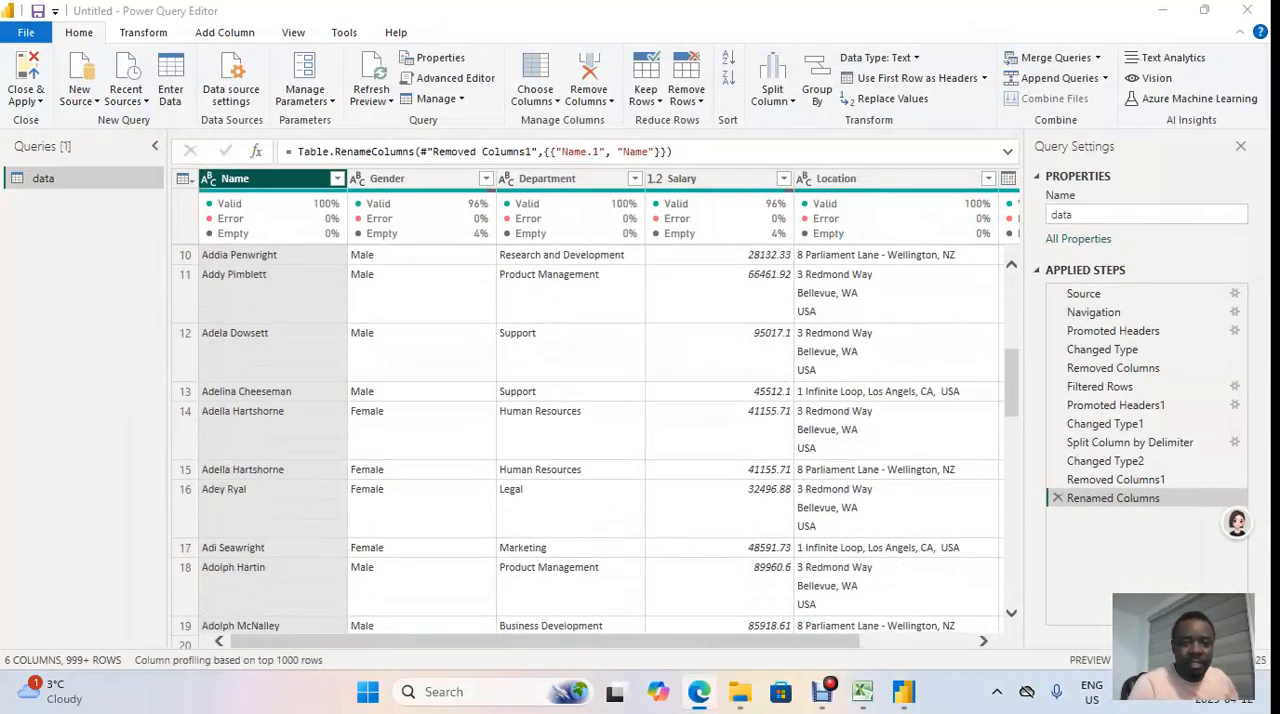
scroll(590, 440, down, 5)
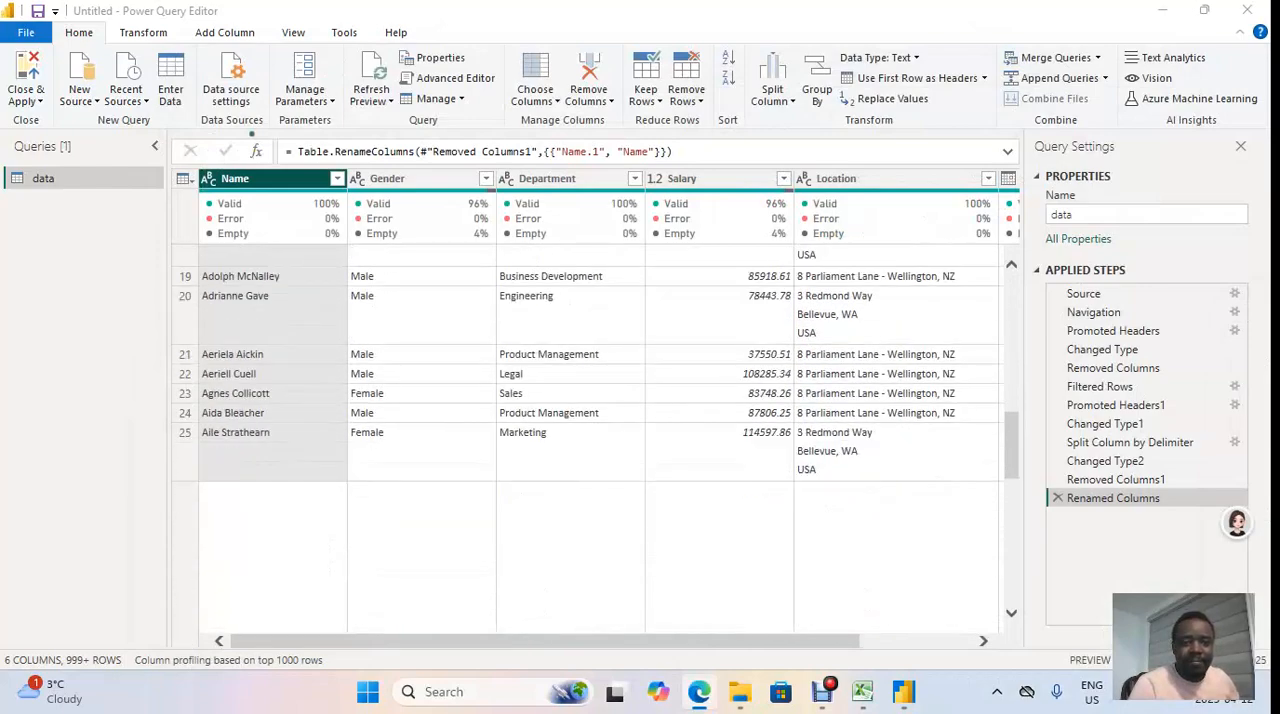
scroll(590, 440, up, 2)
scroll(590, 440, down, 1)
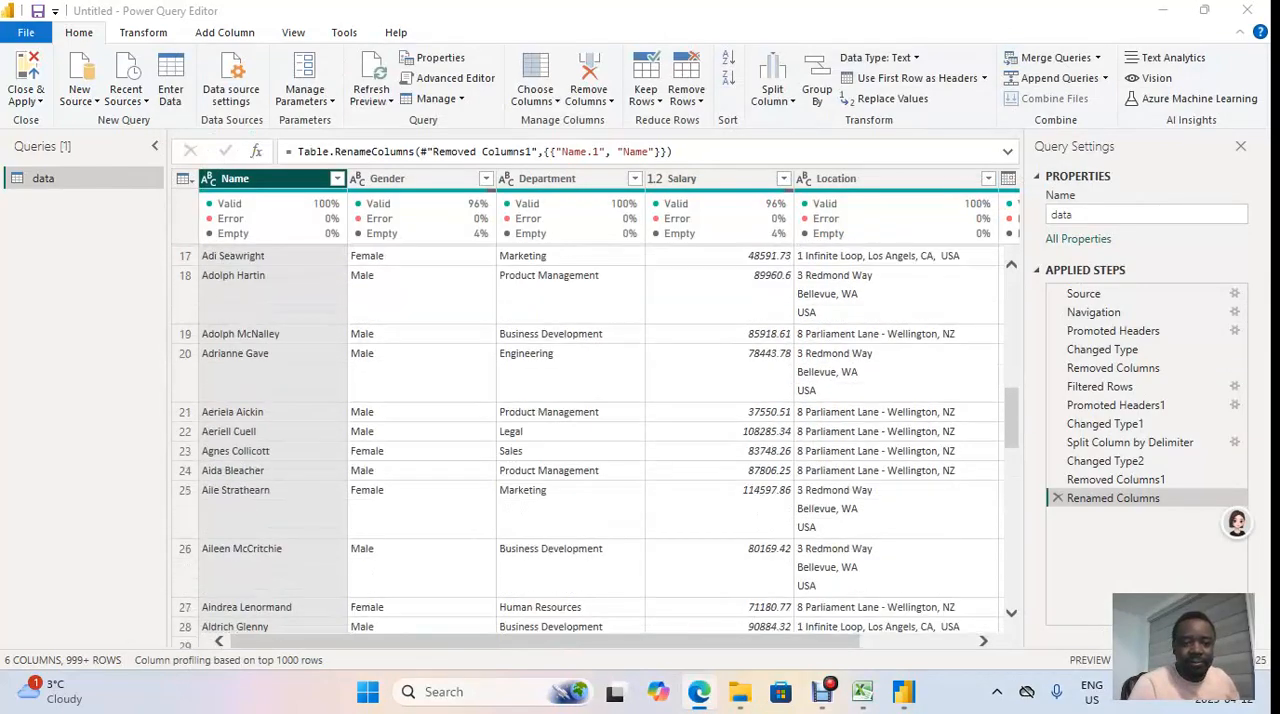
scroll(590, 440, down, 4)
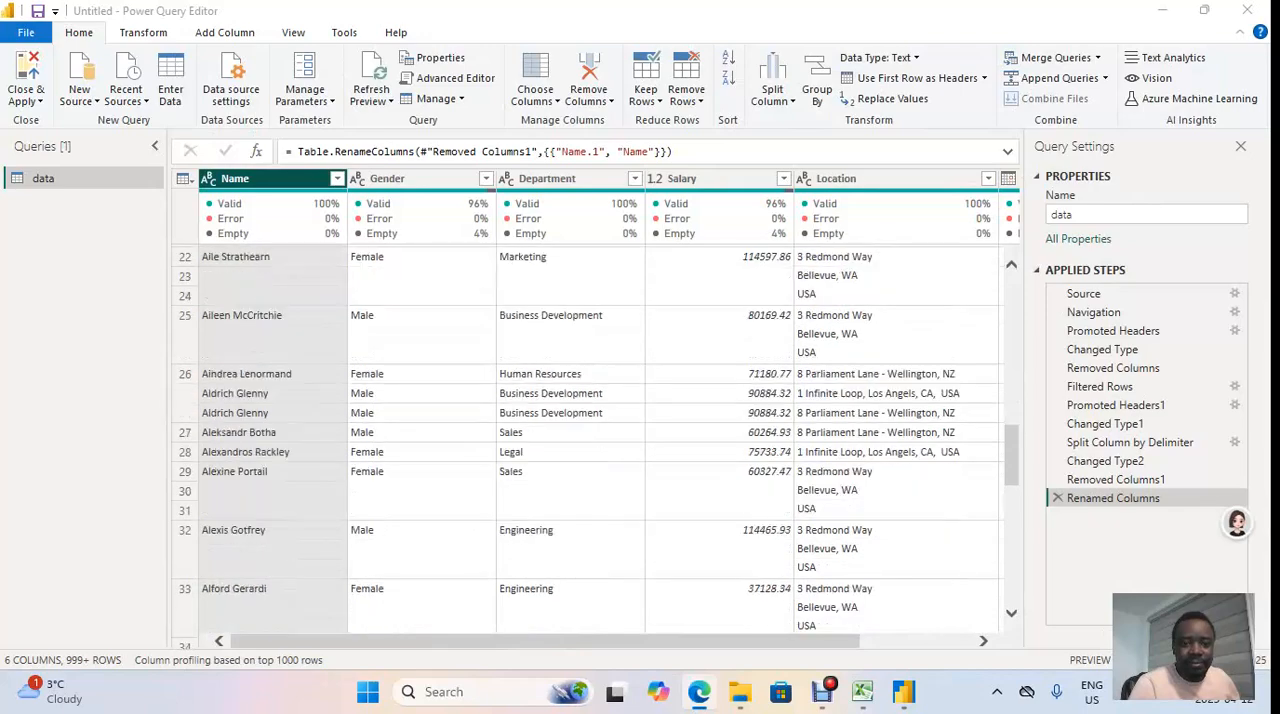
scroll(590, 440, up, 4)
click(485, 178)
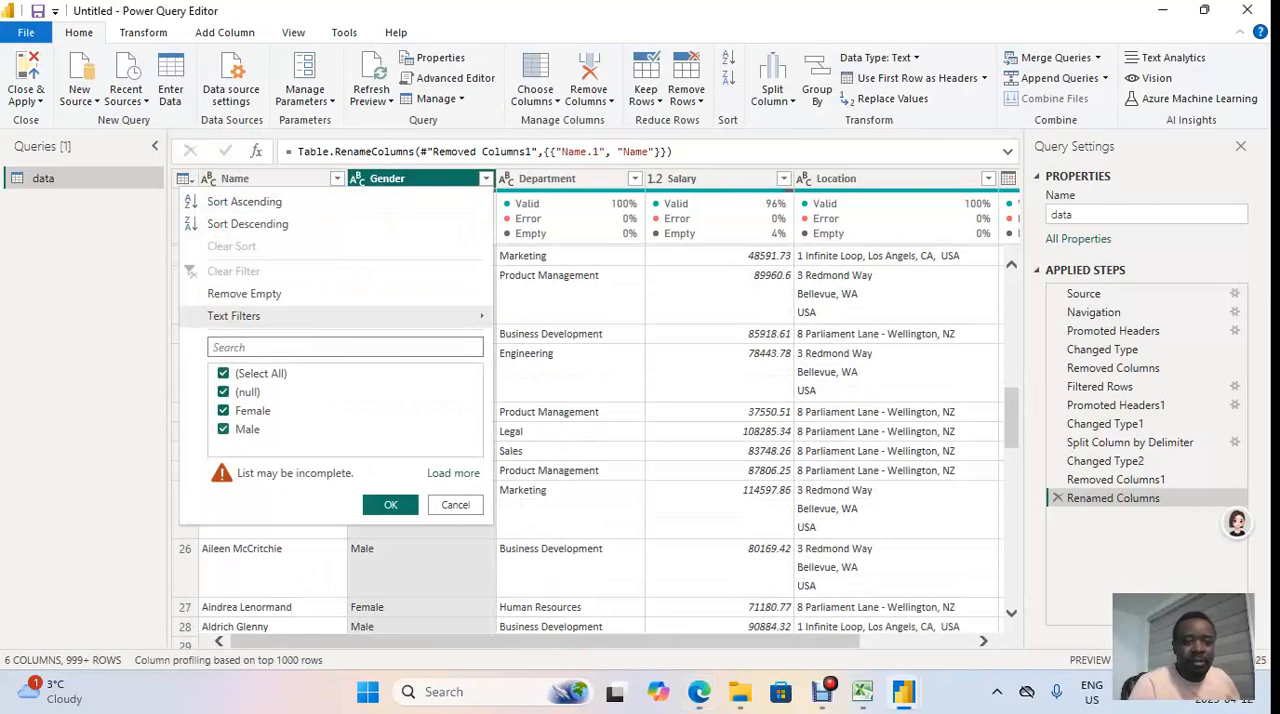
click(224, 411)
click(224, 430)
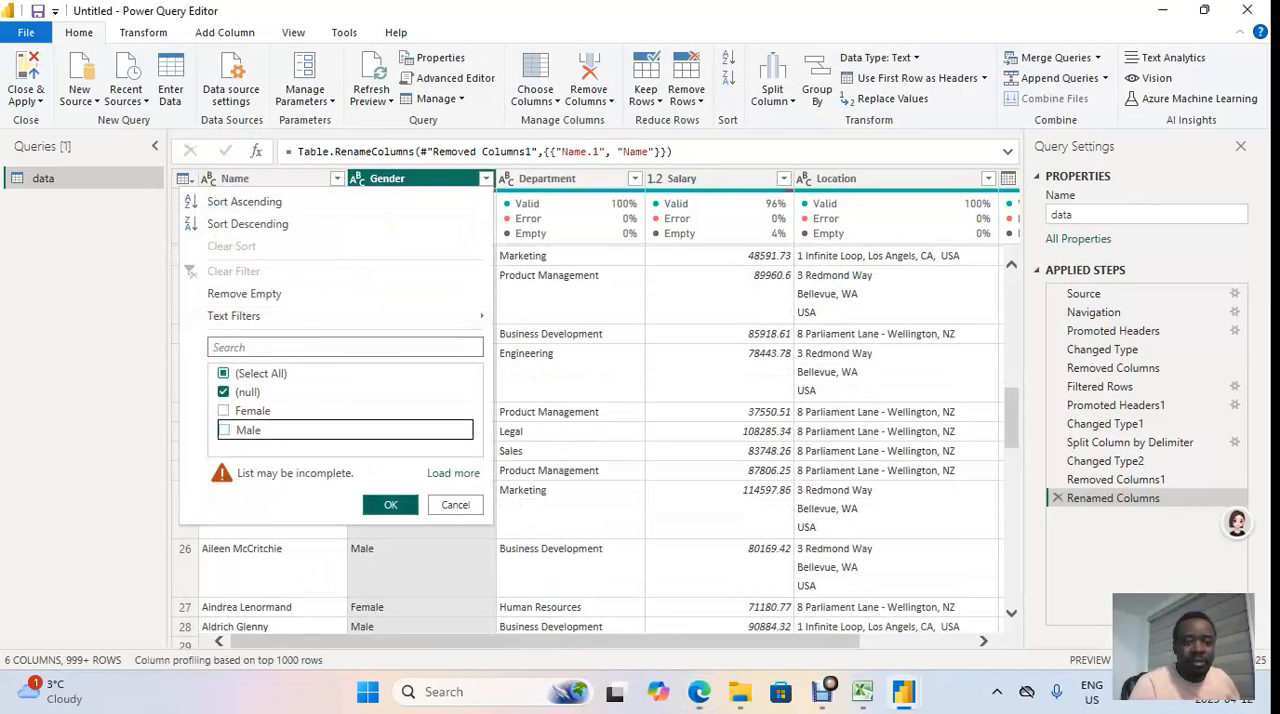
click(390, 504)
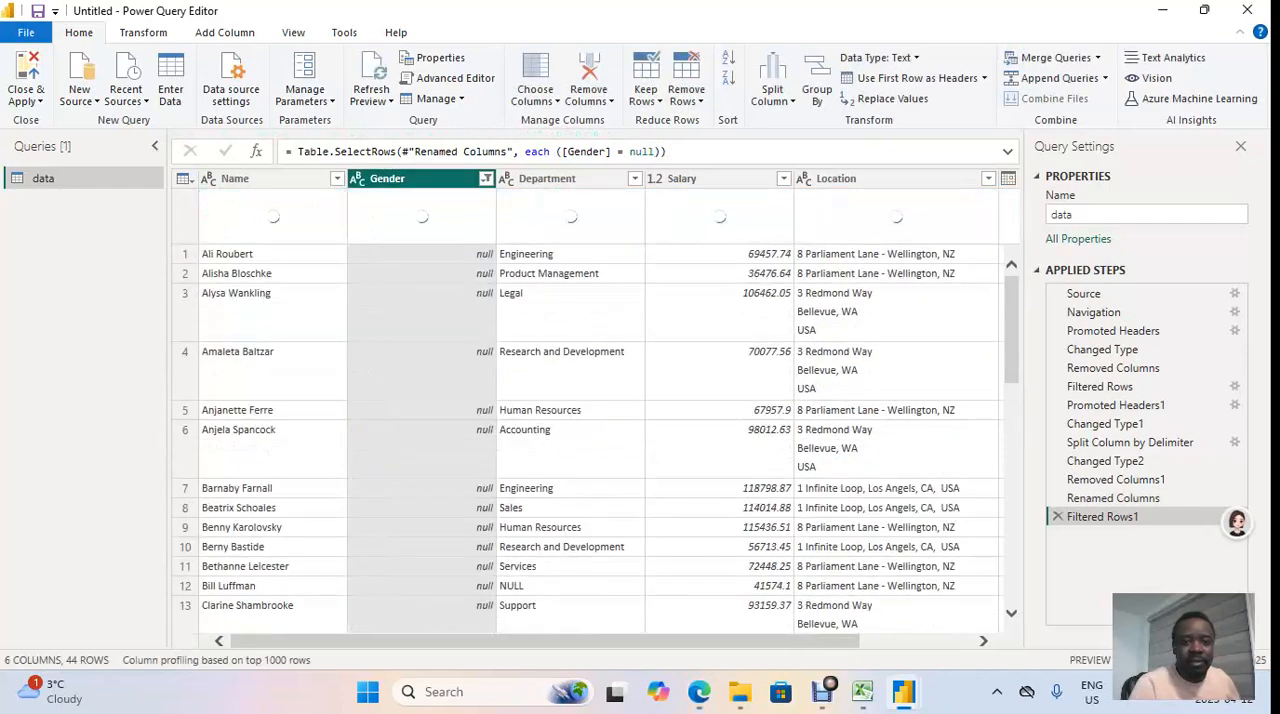
scroll(590, 430, down, 2)
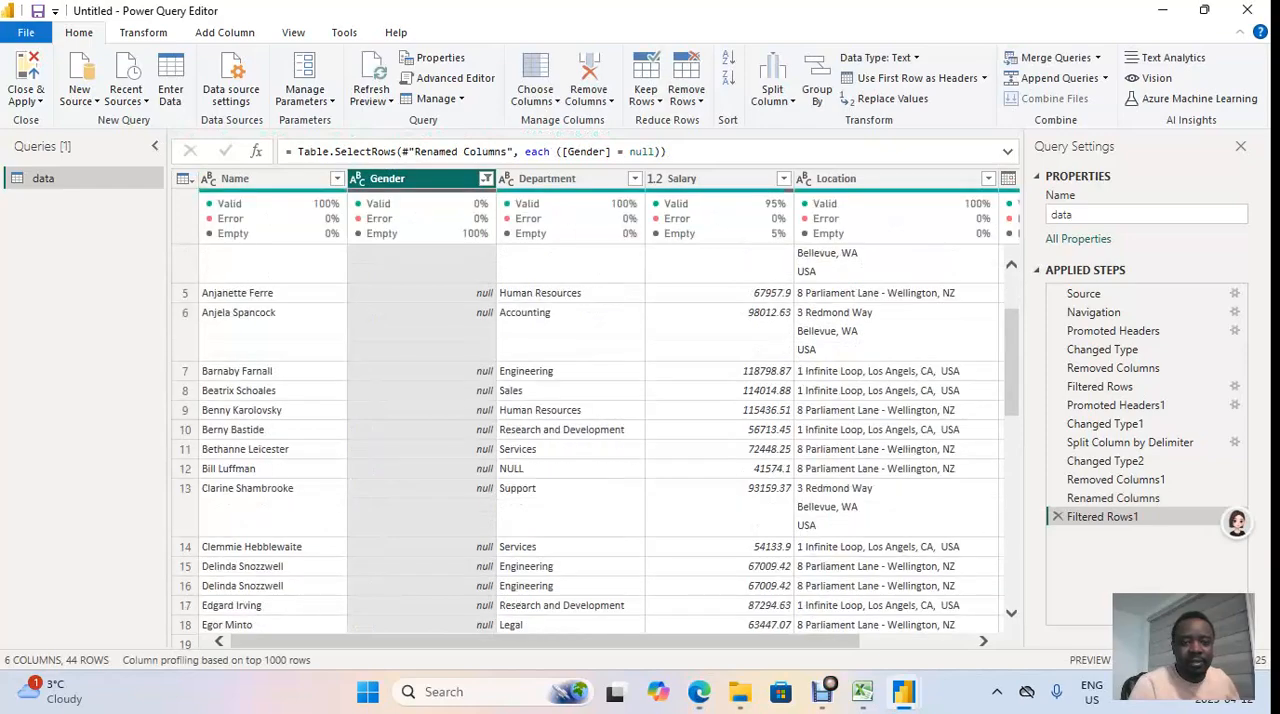
scroll(590, 430, up, 2)
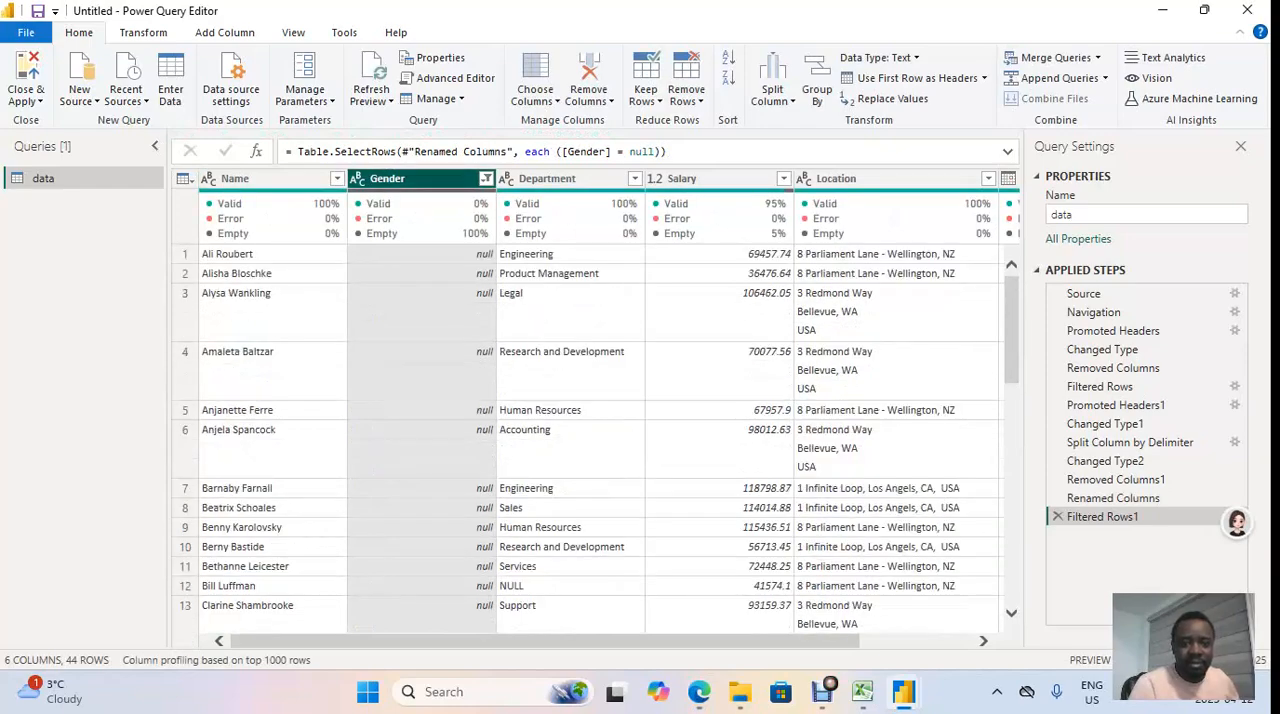
Step: Clear the filter on the Gender column
click(486, 178)
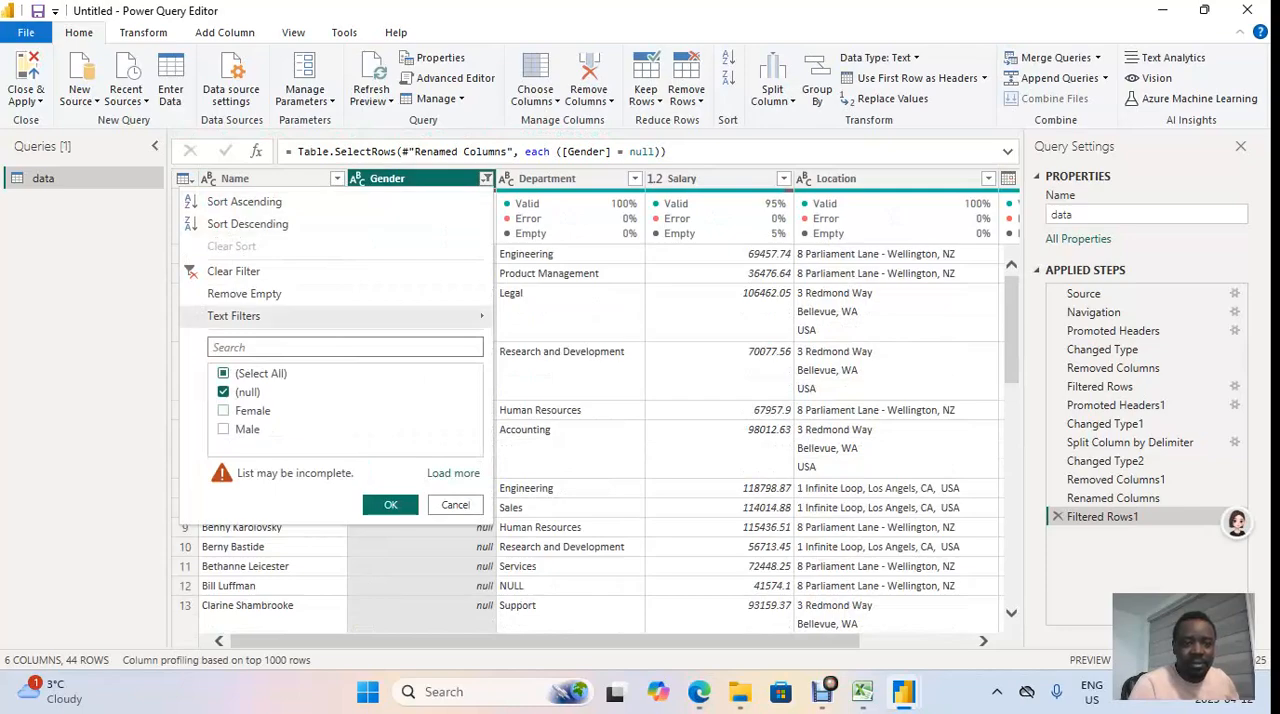
click(224, 374)
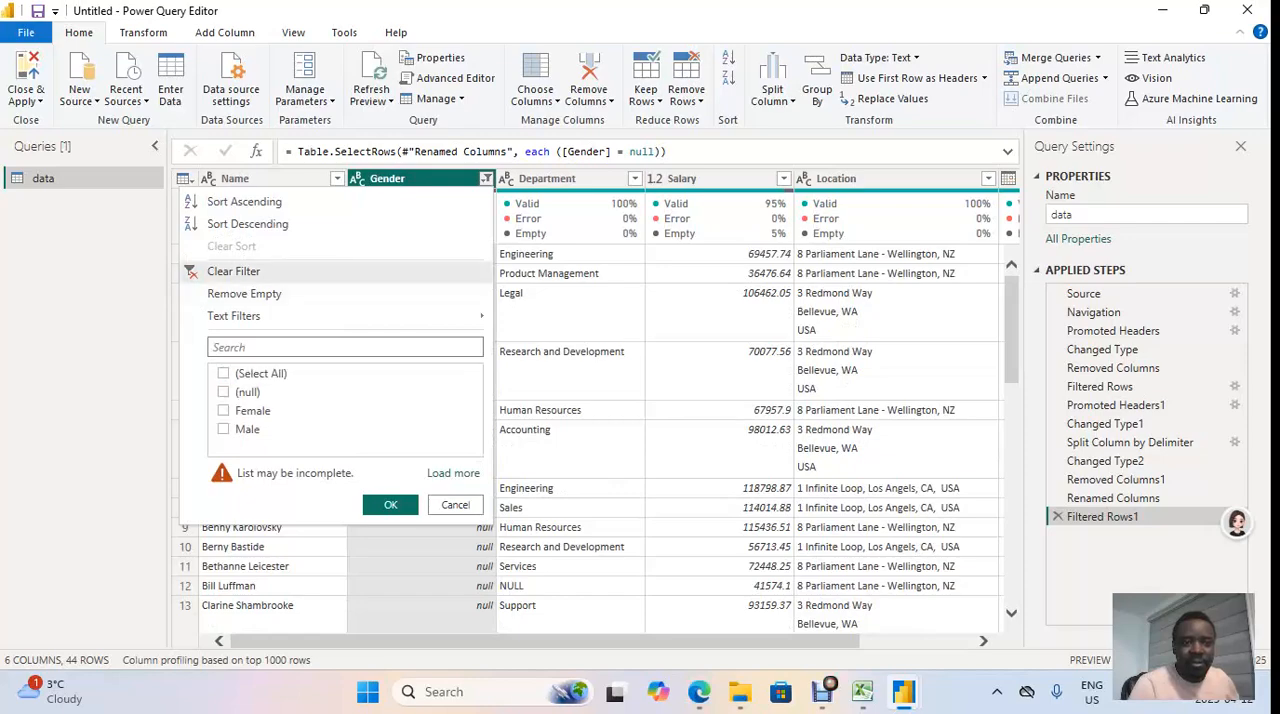
click(233, 271)
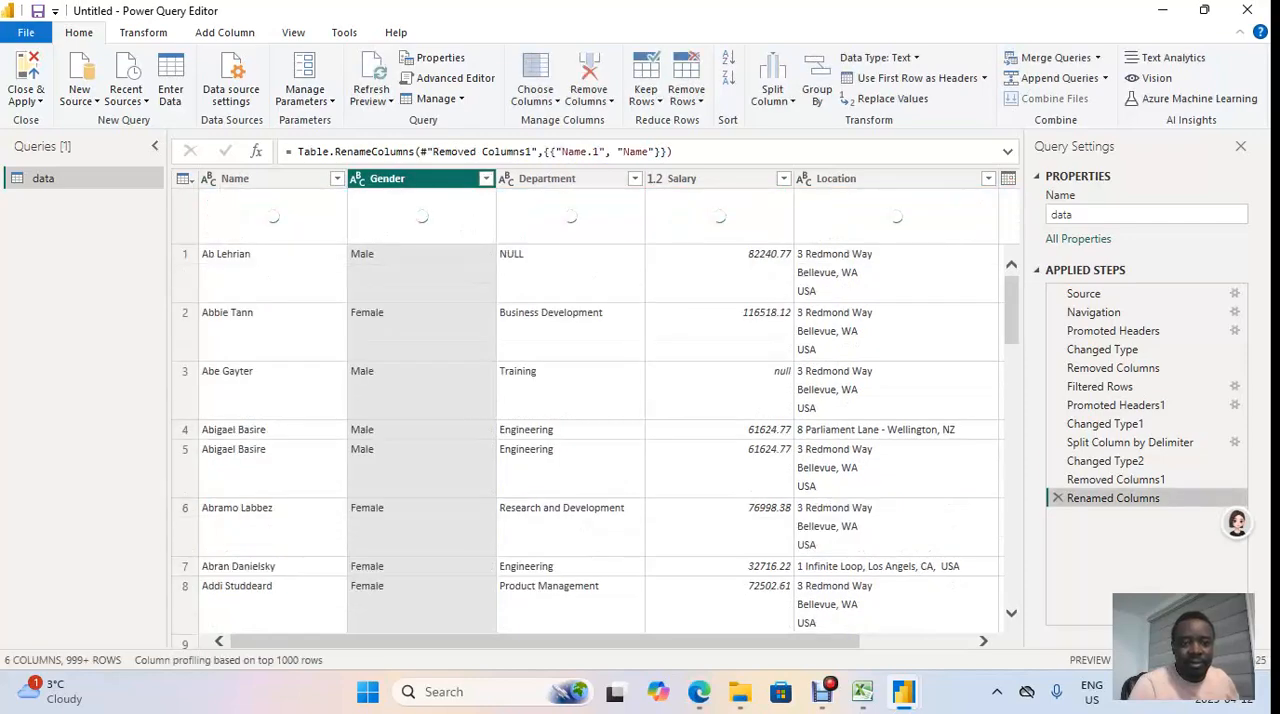
Step: Look through the Gender column for null entries and select one of the null cells
click(421, 273)
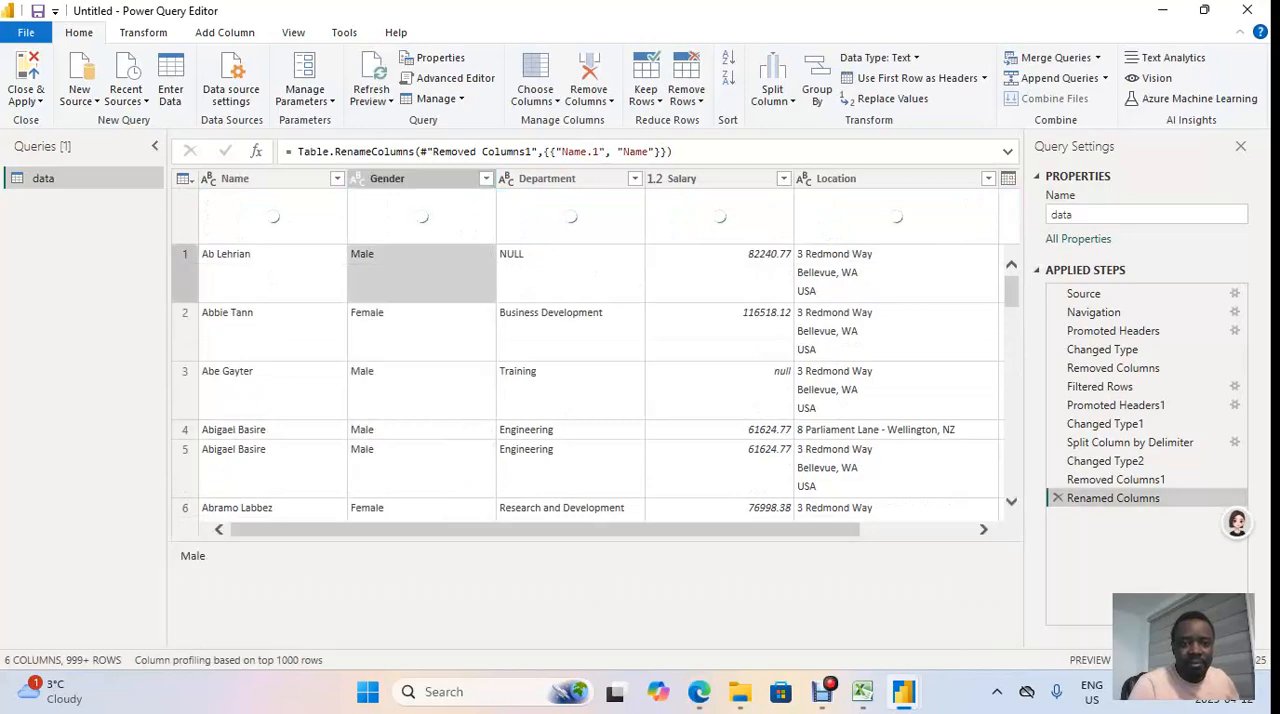
scroll(590, 380, down, 2)
scroll(596, 380, down, 8)
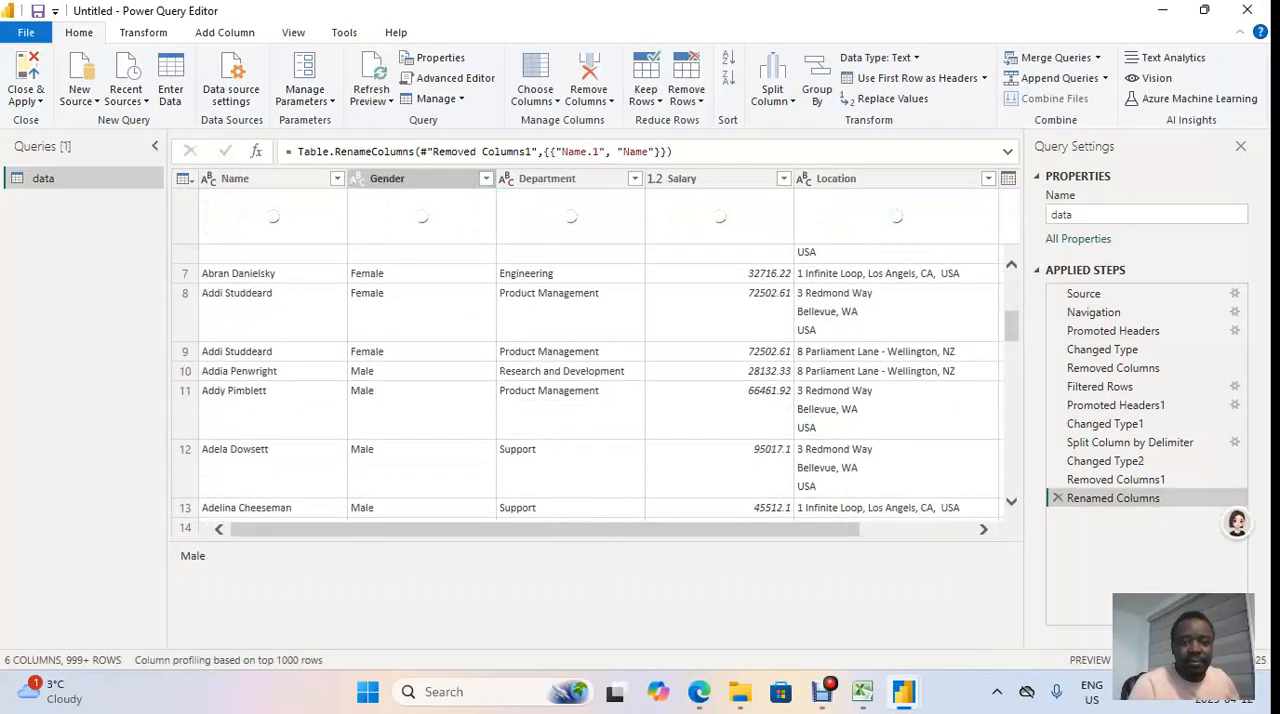
scroll(596, 380, down, 10)
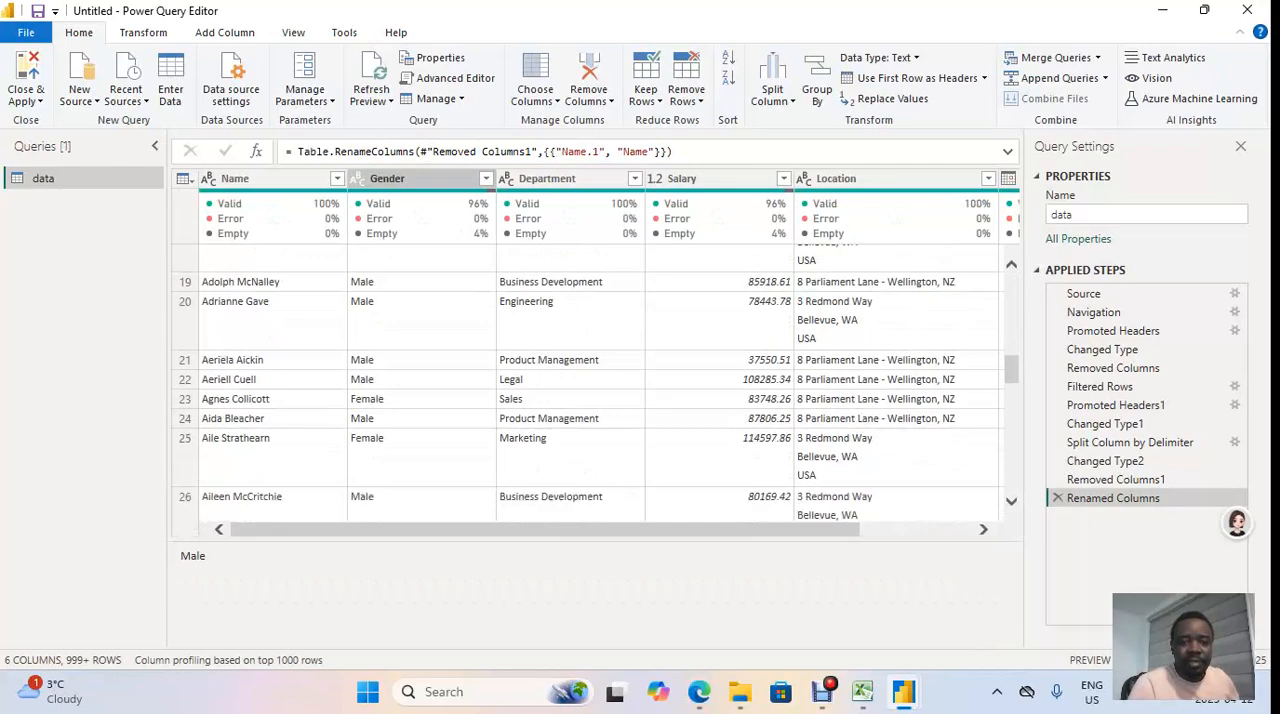
scroll(596, 380, down, 10)
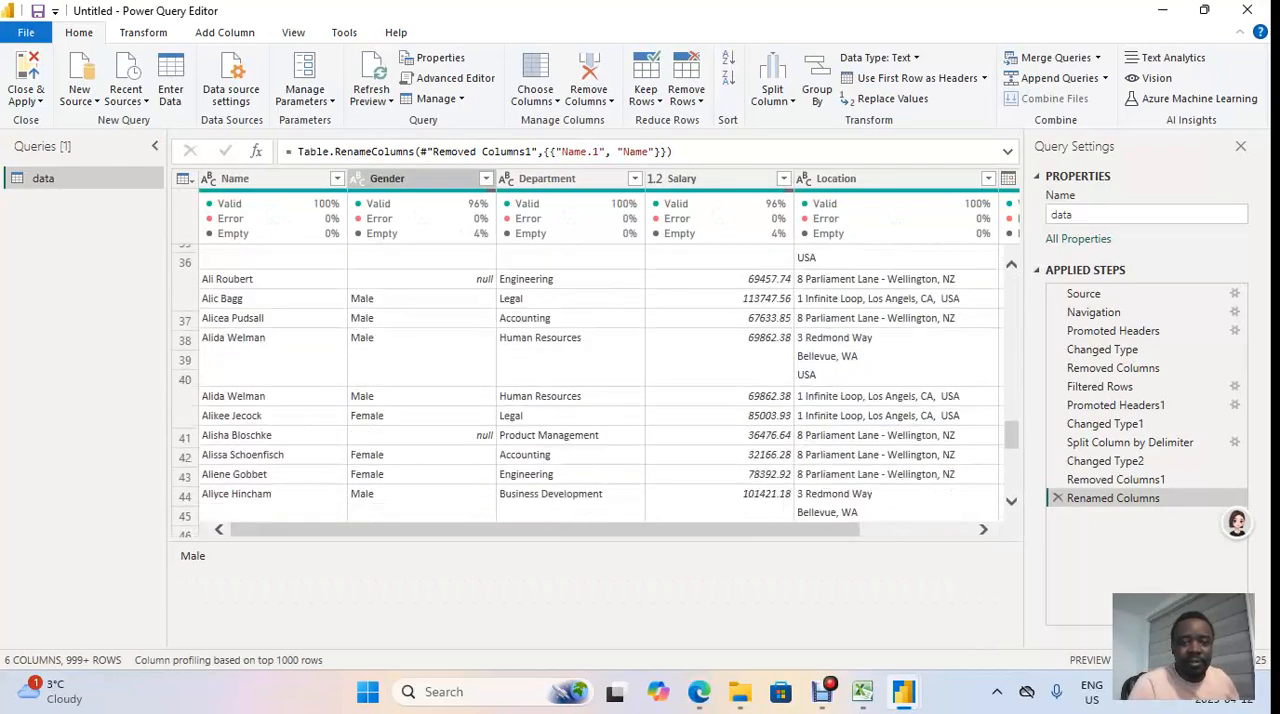
scroll(596, 380, up, 2)
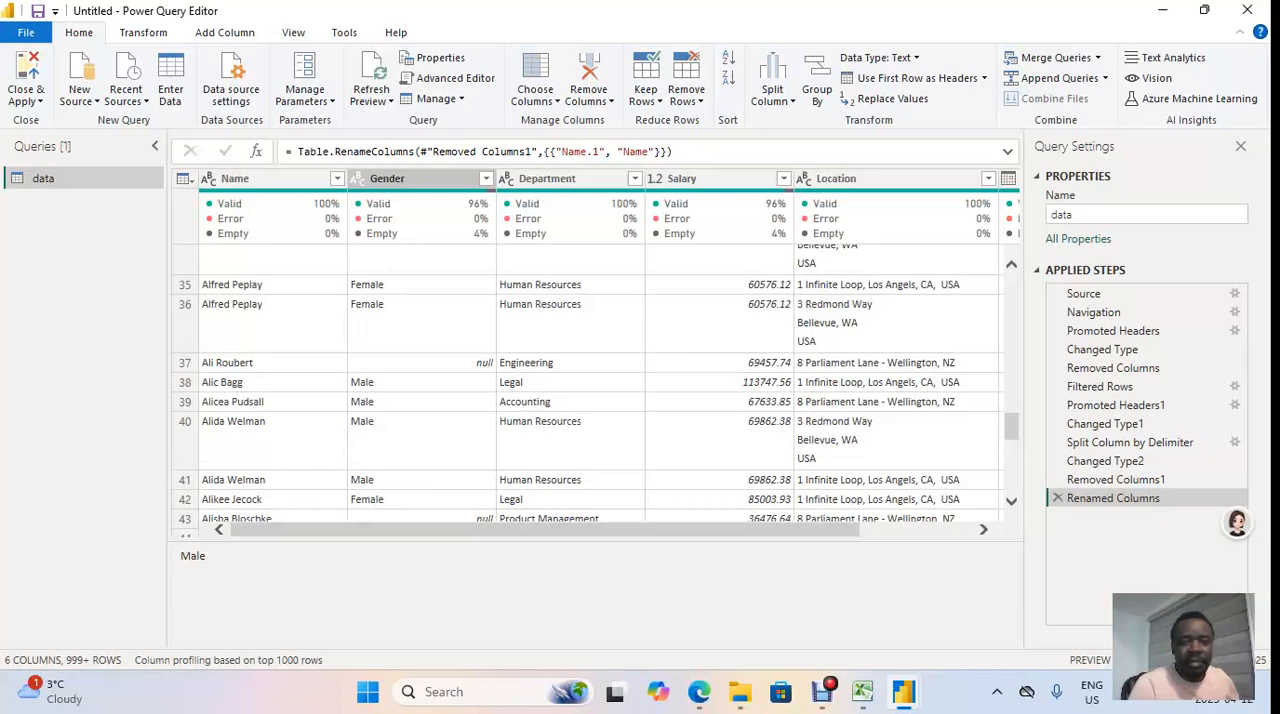
click(440, 363)
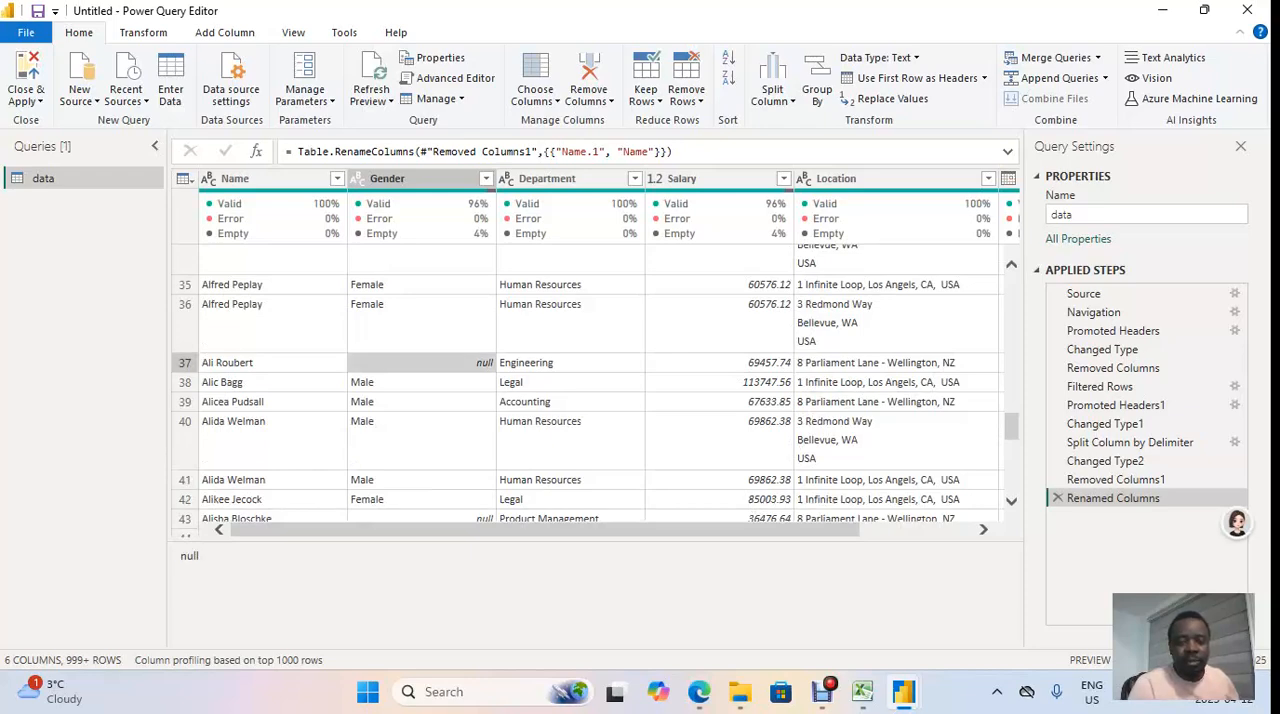
right_click(440, 365)
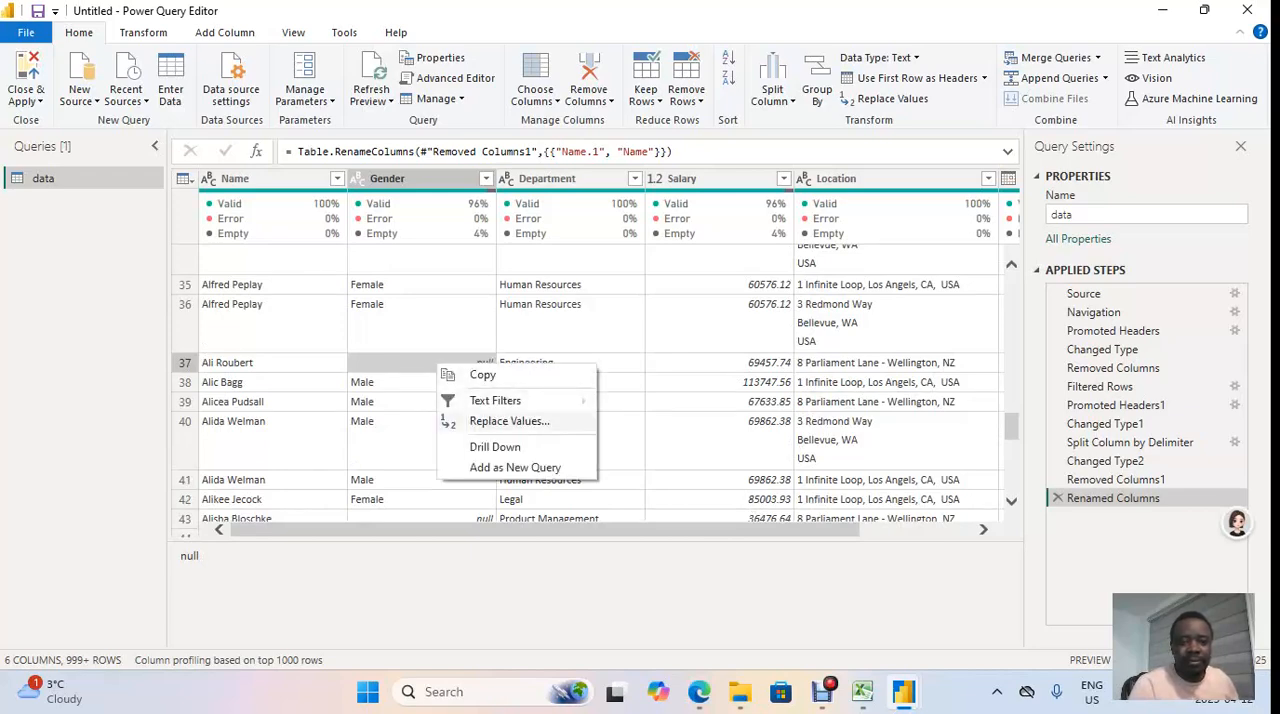
Step: Replace every null value in the Gender column with Transgender
right_click(416, 180)
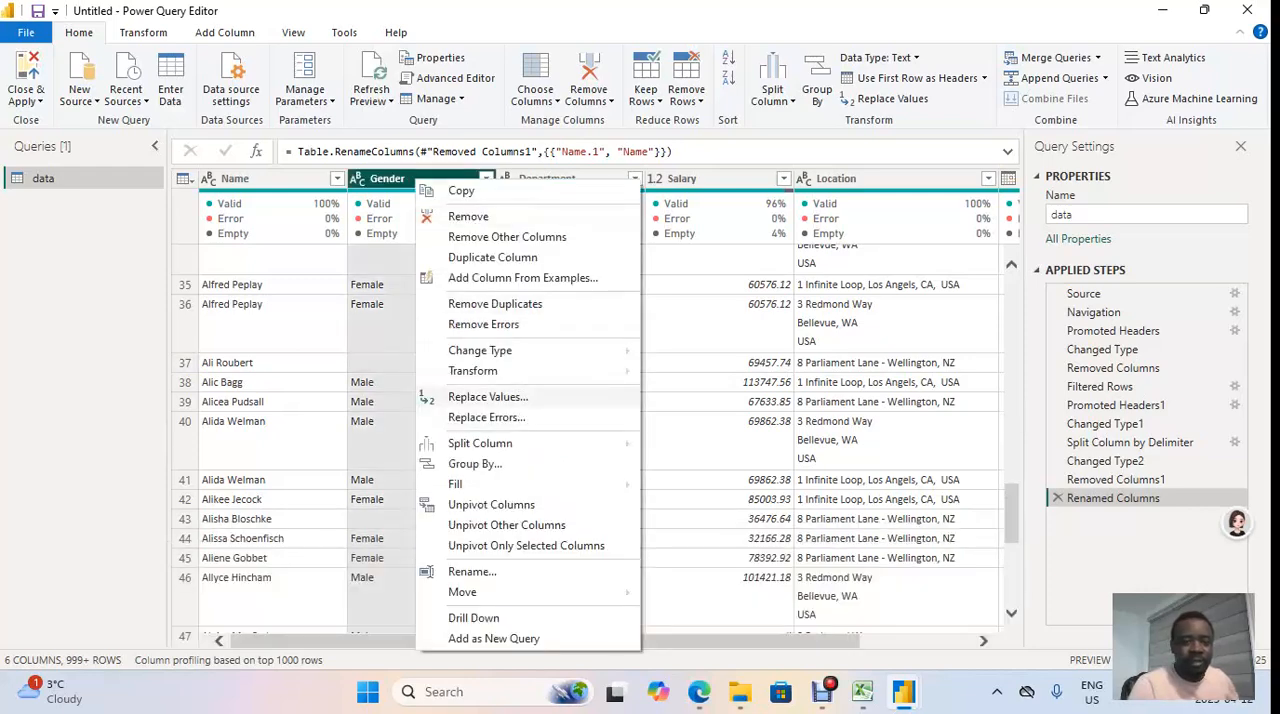
click(488, 396)
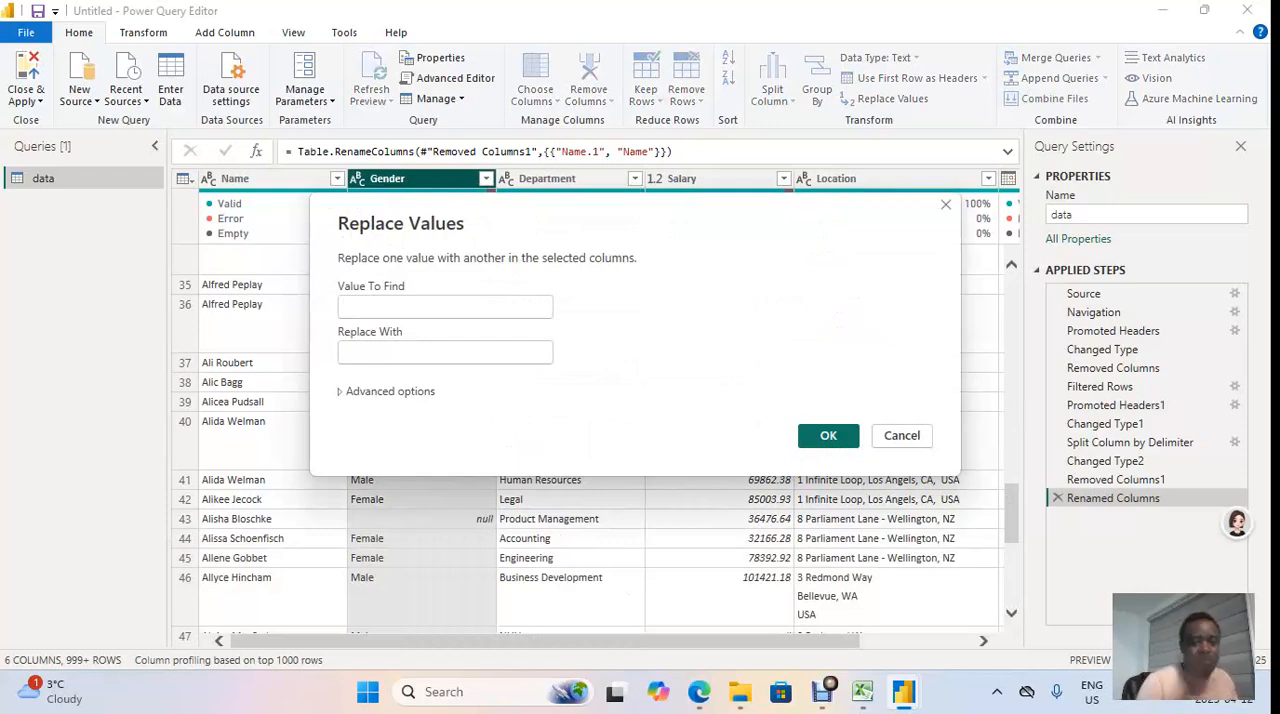
text(nu)
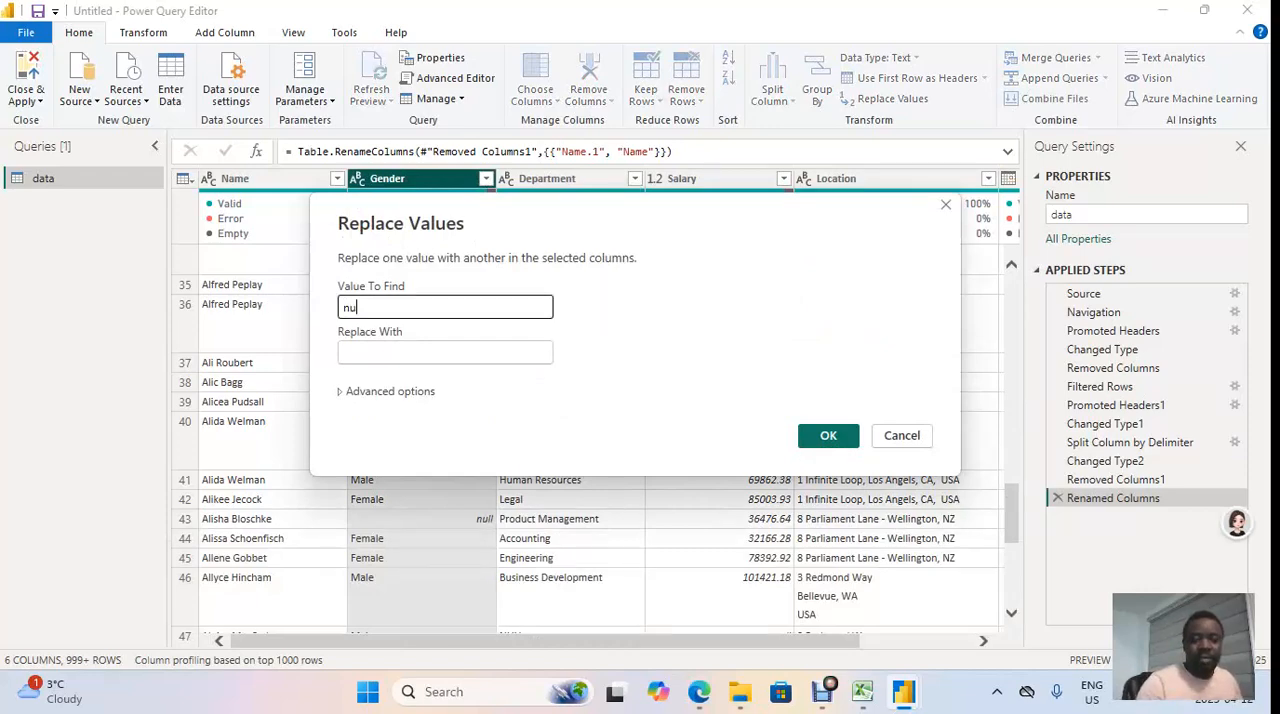
text(ll)
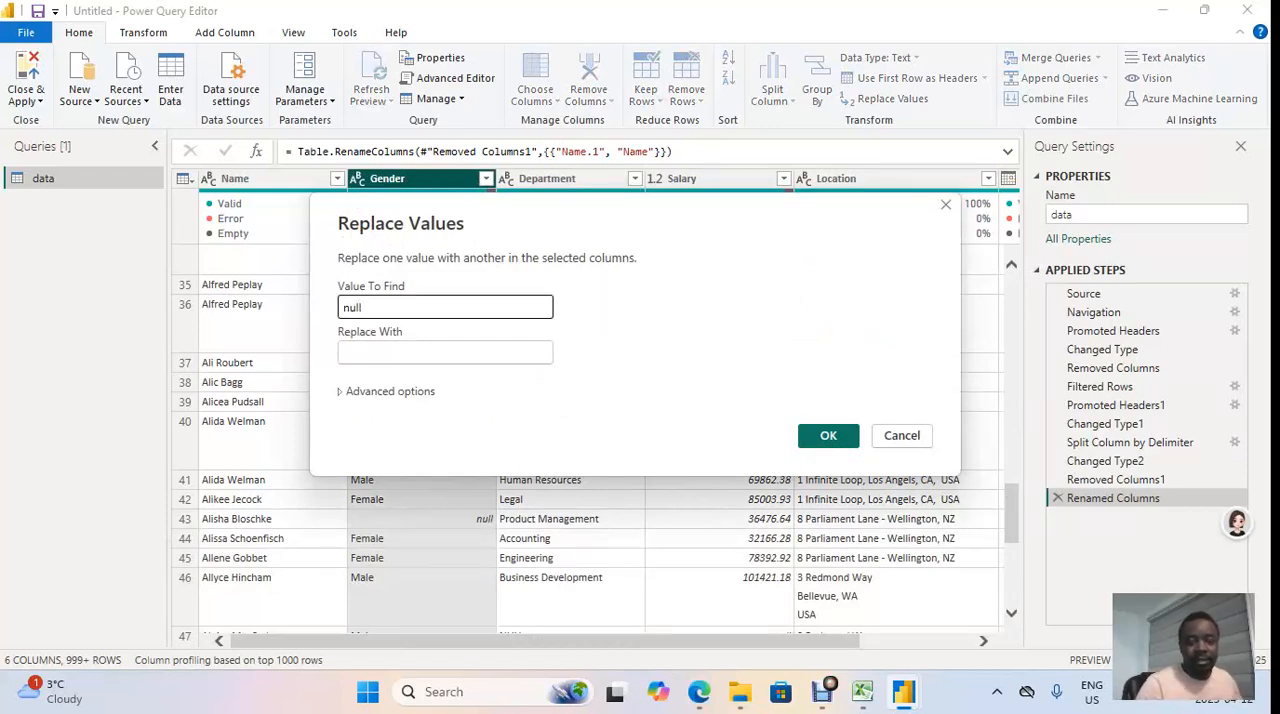
click(445, 352)
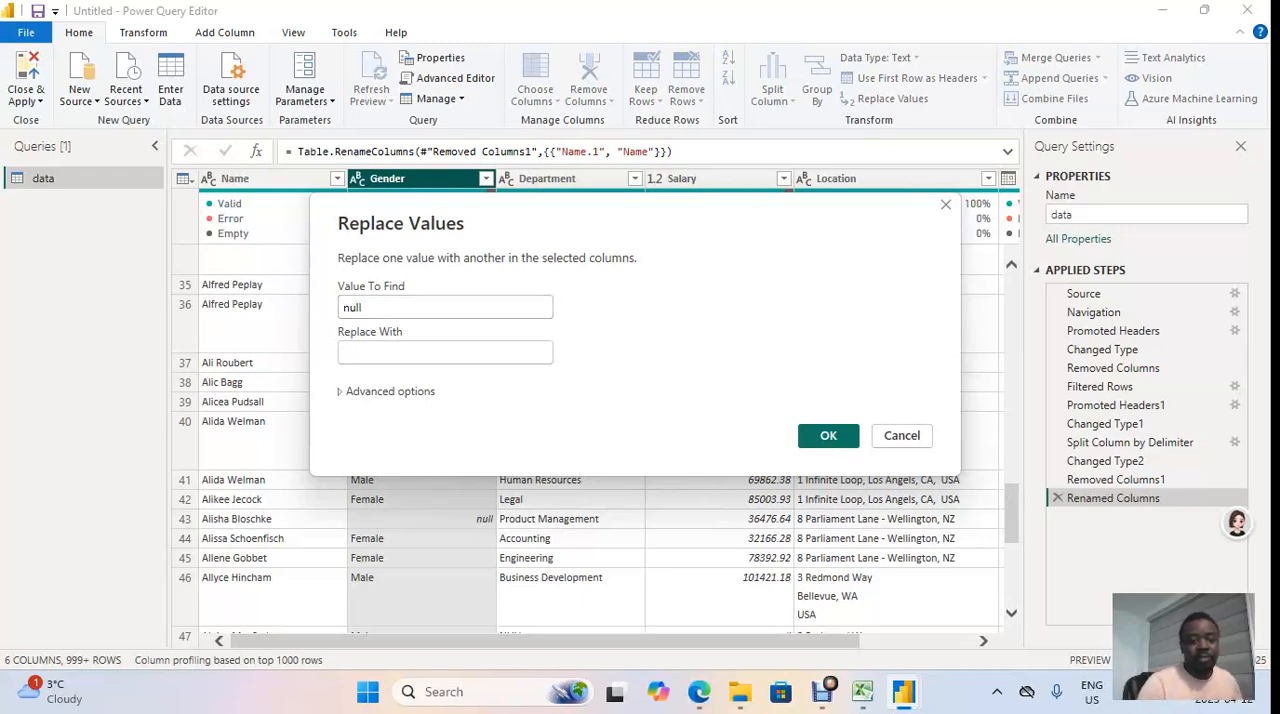
text(Tran)
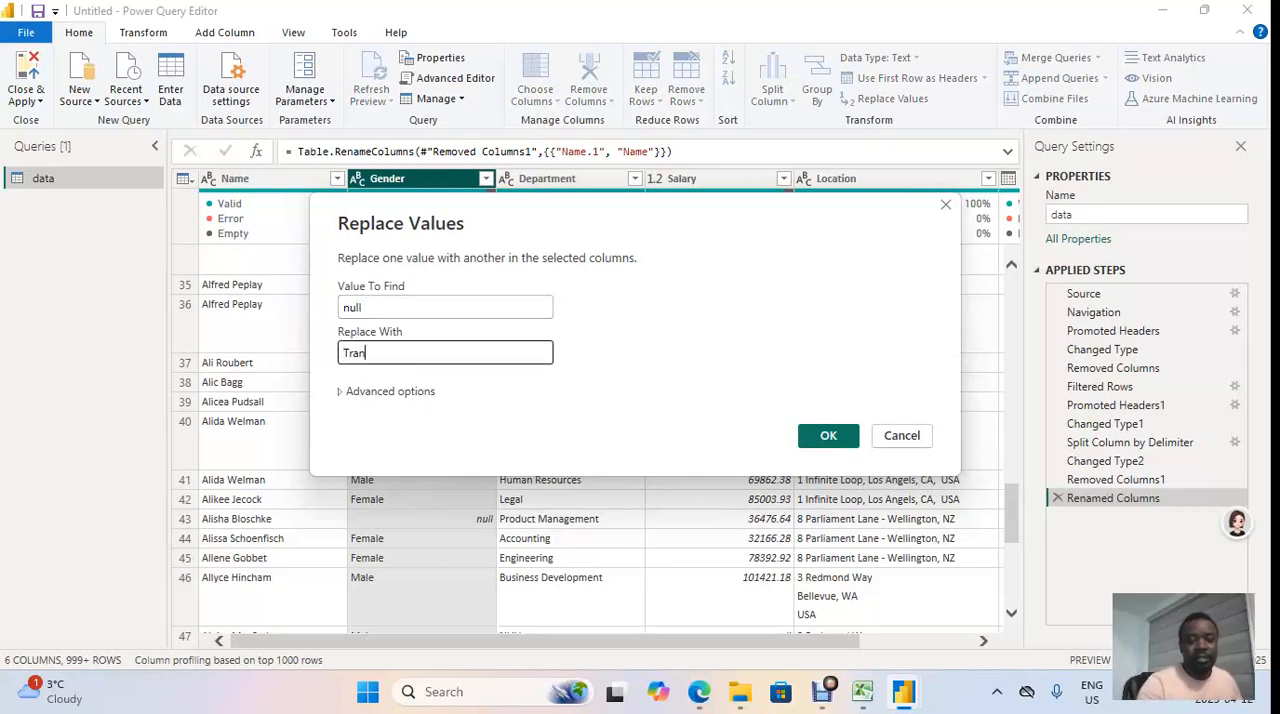
text(sgen)
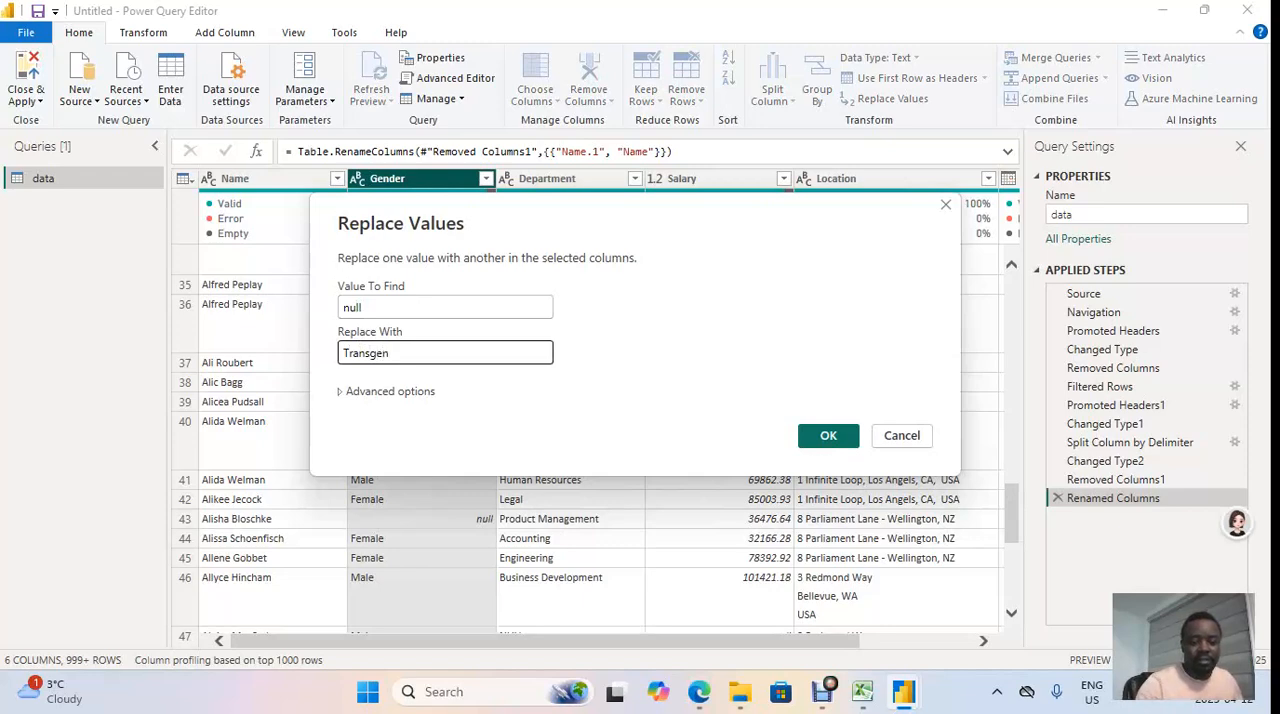
text(der)
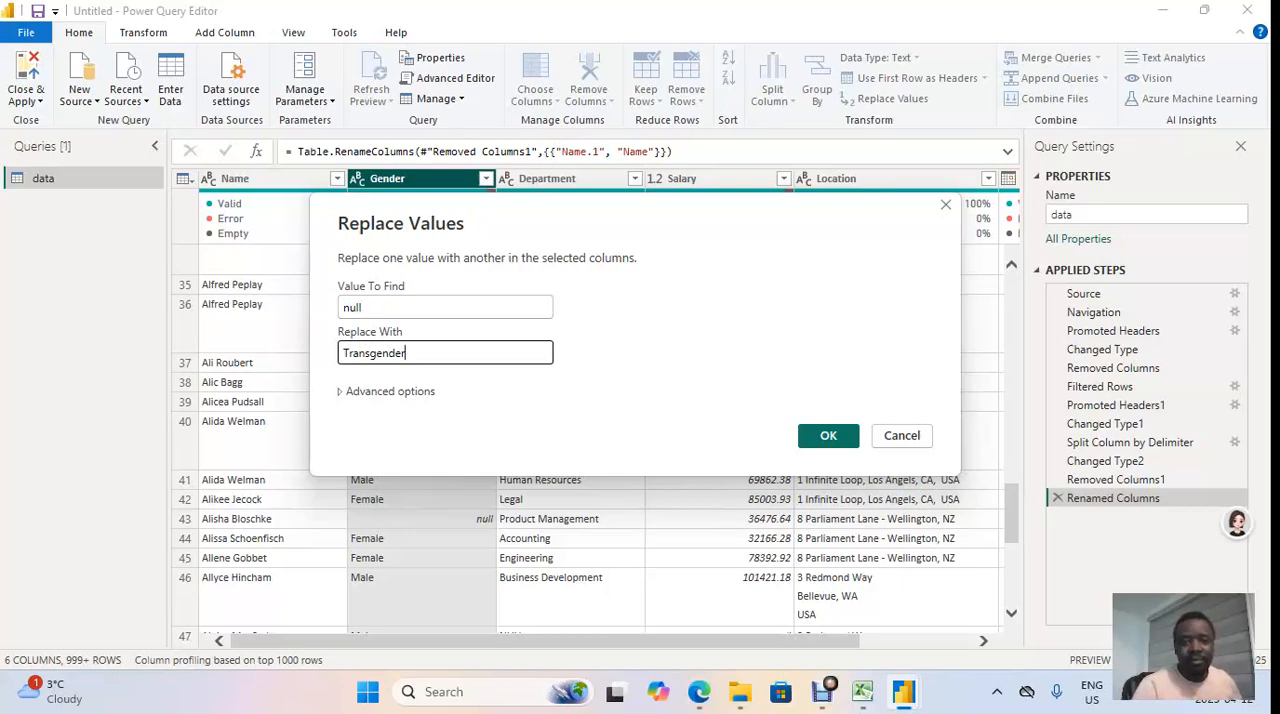
click(828, 436)
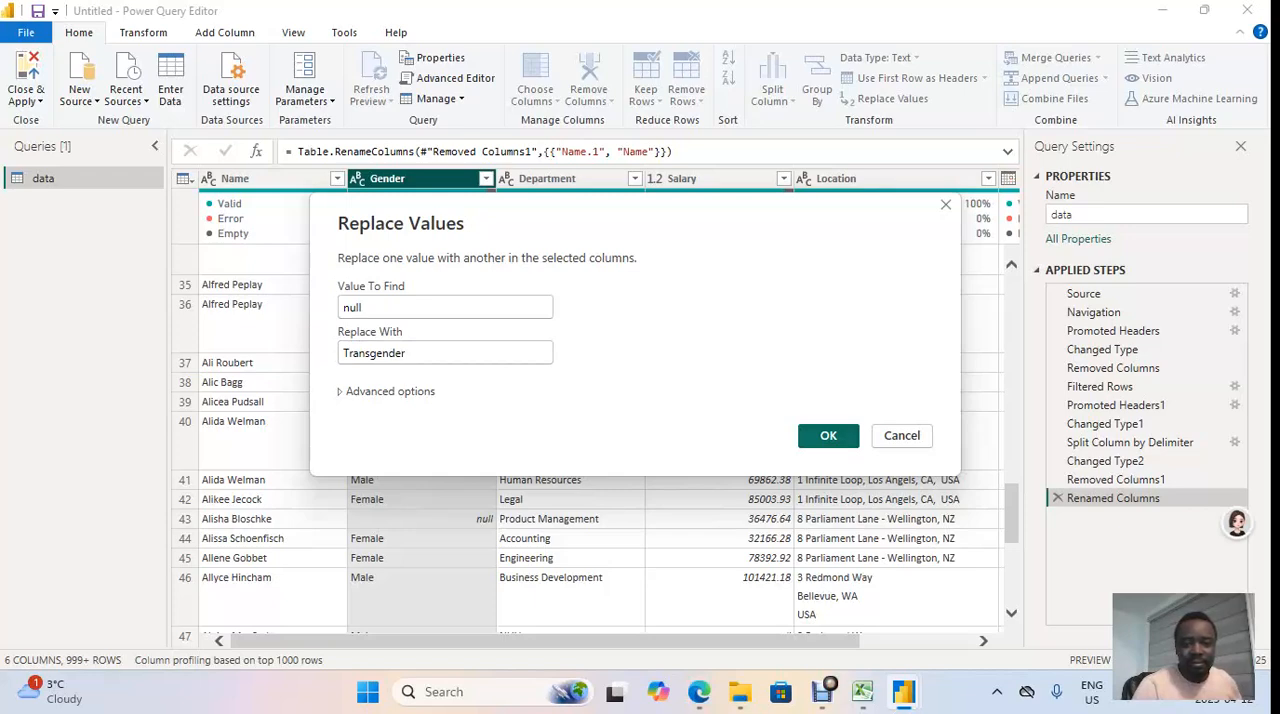
key(Return)
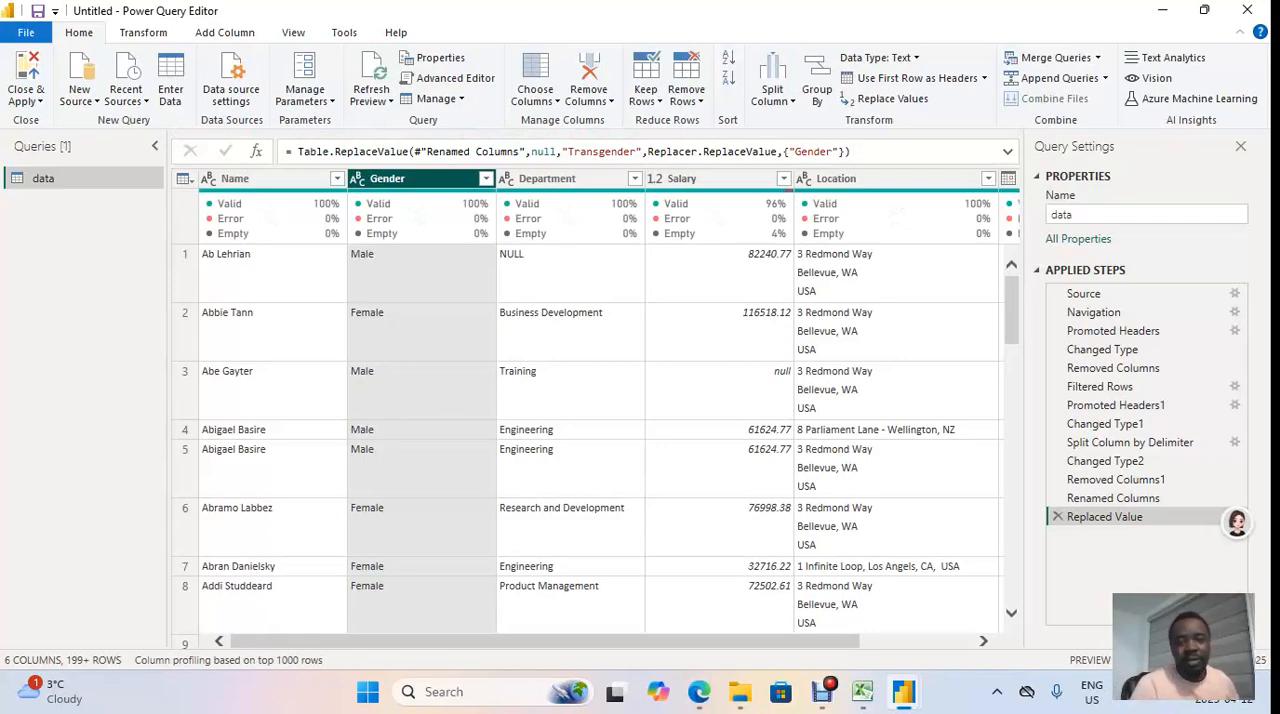
Step: Check the replaced Gender values by filtering the column to Transgender only, and clear that filter again
scroll(590, 440, down, 5)
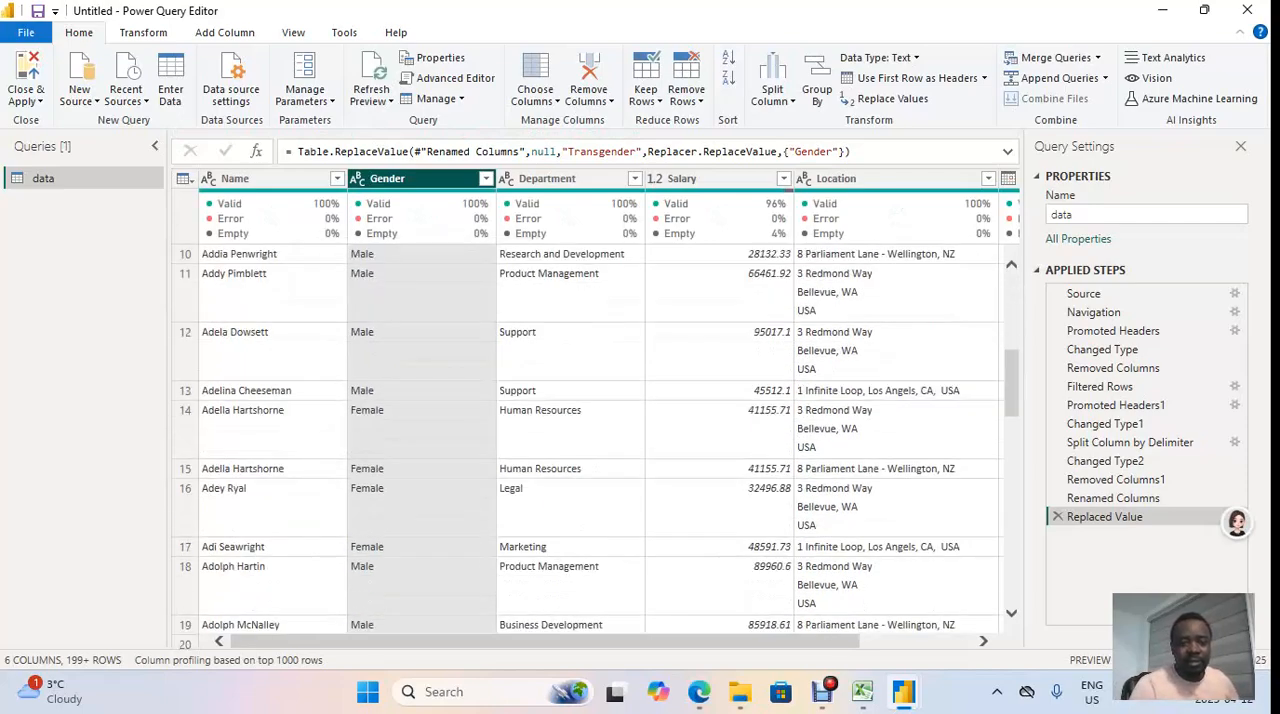
scroll(590, 440, down, 10)
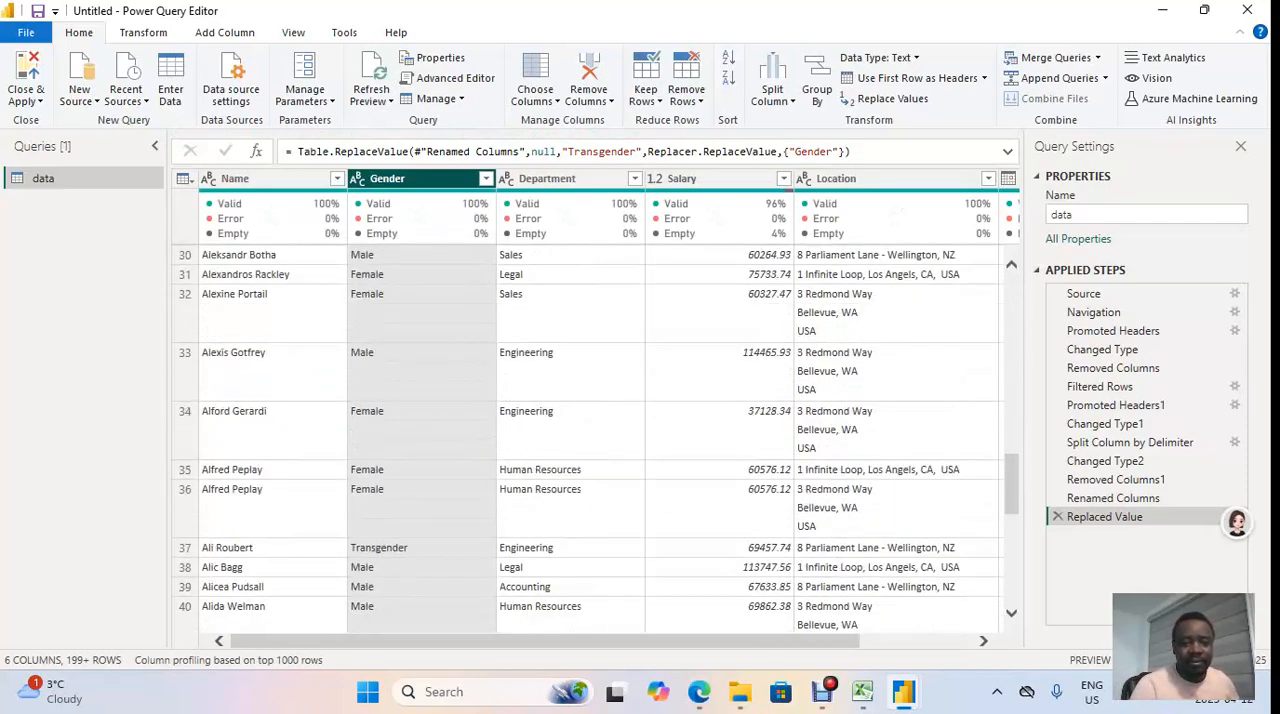
scroll(590, 440, up, 8)
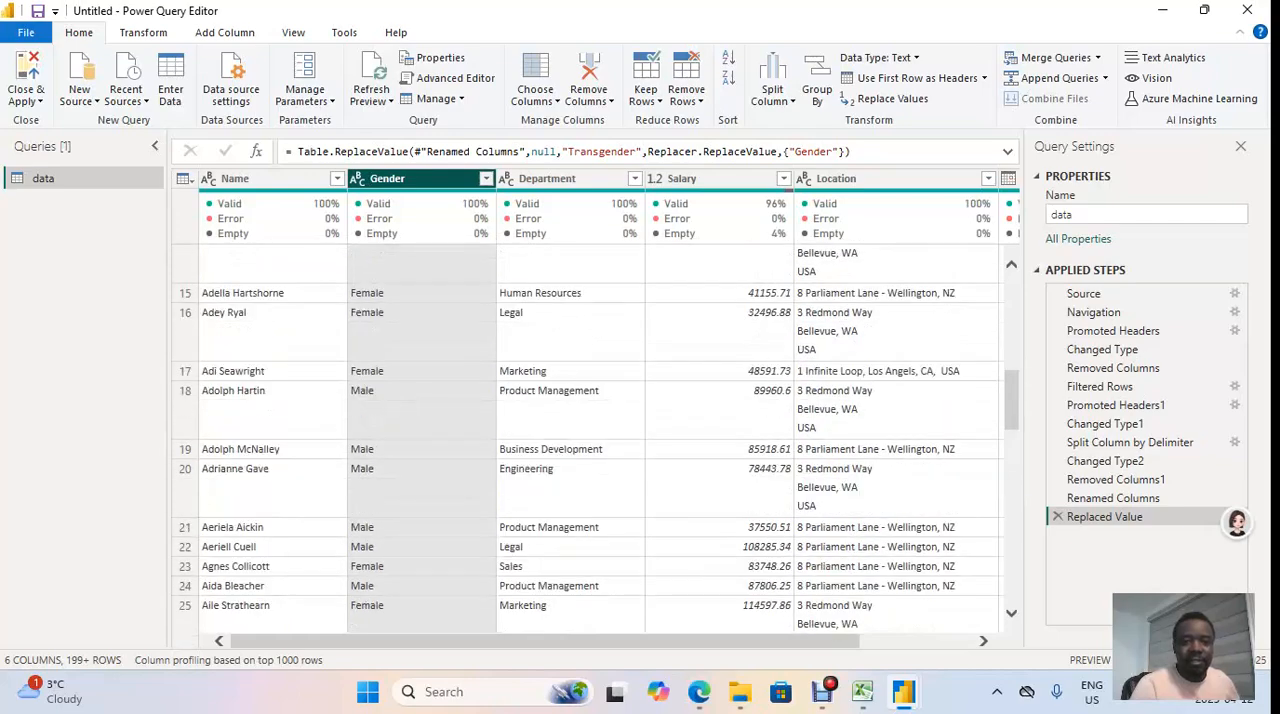
click(486, 179)
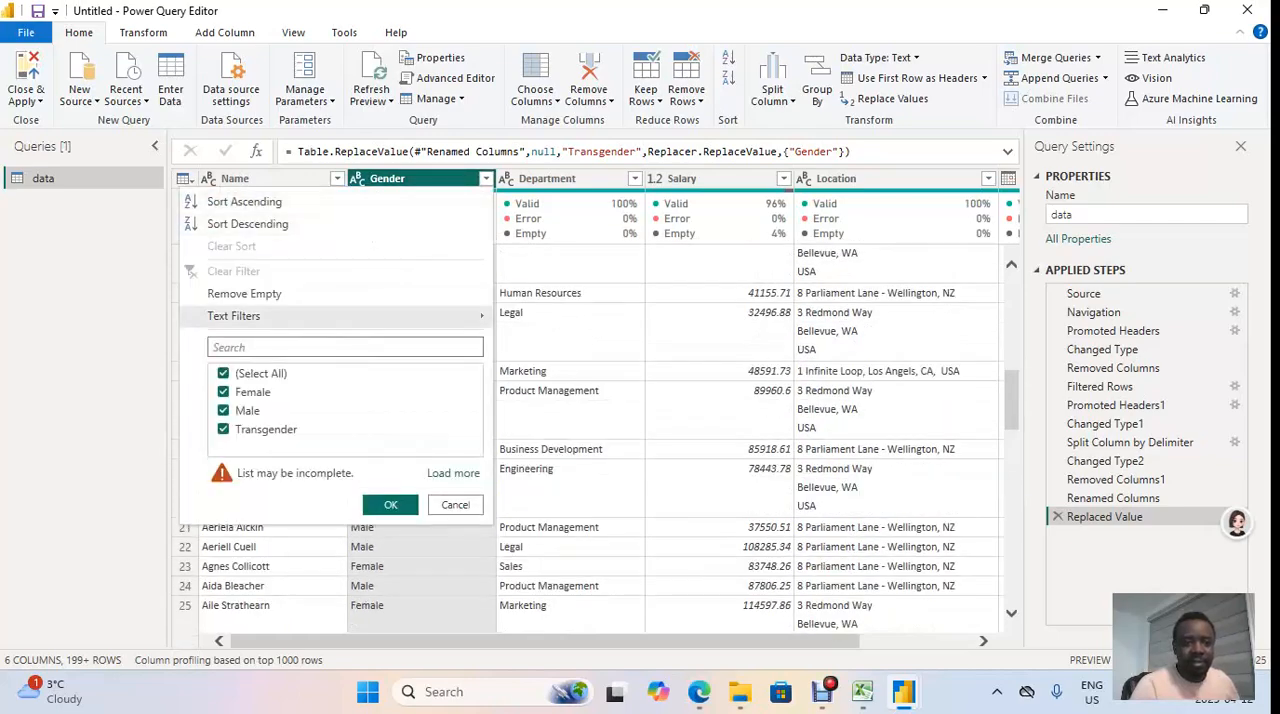
click(224, 392)
click(224, 411)
click(224, 374)
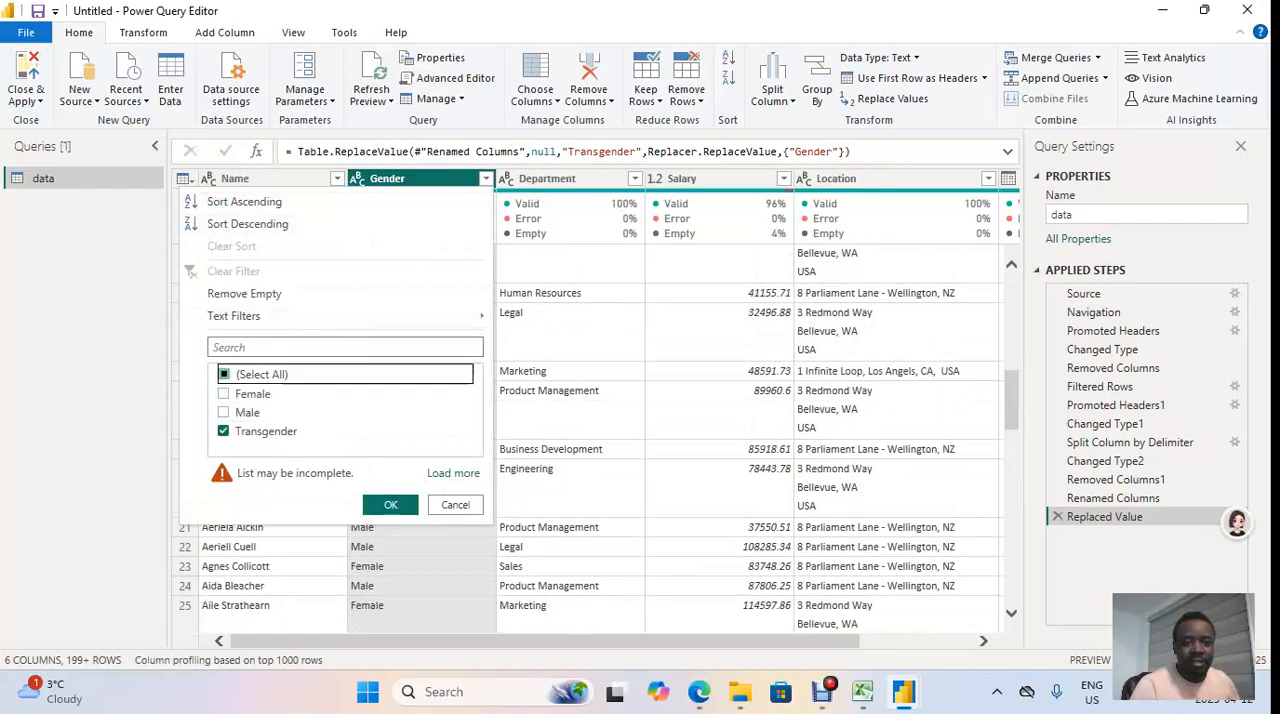
click(224, 431)
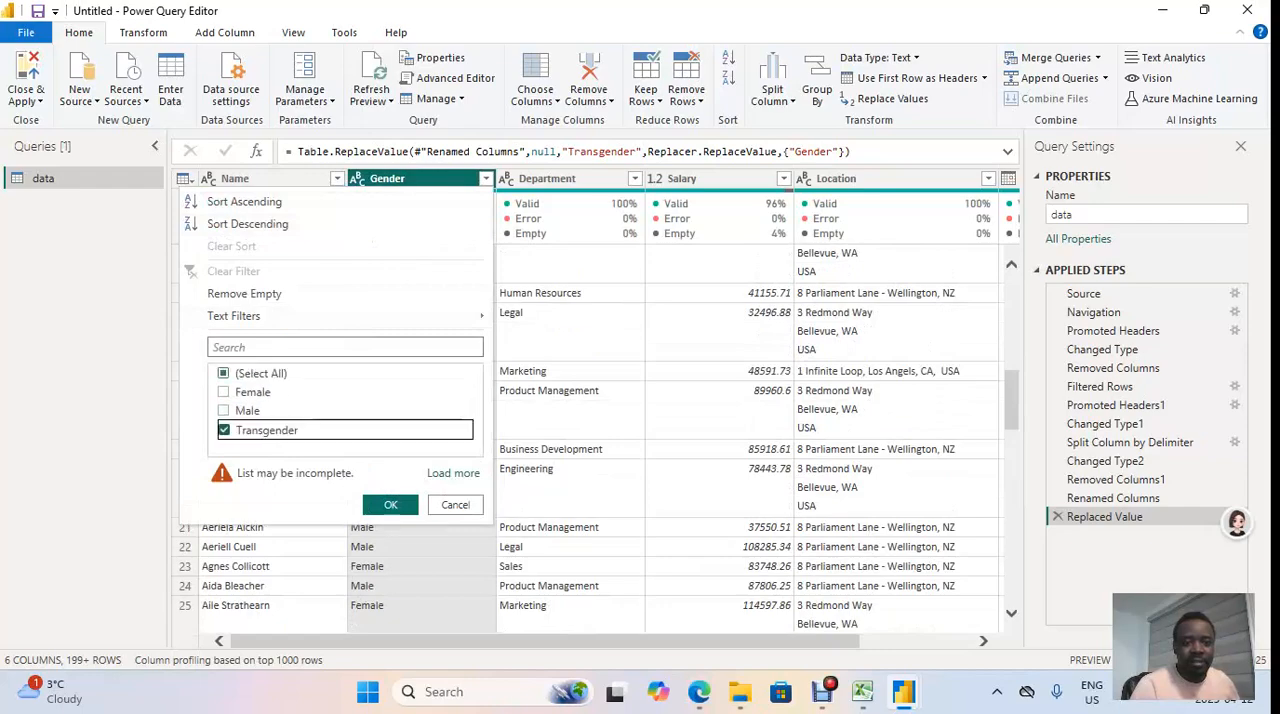
click(390, 504)
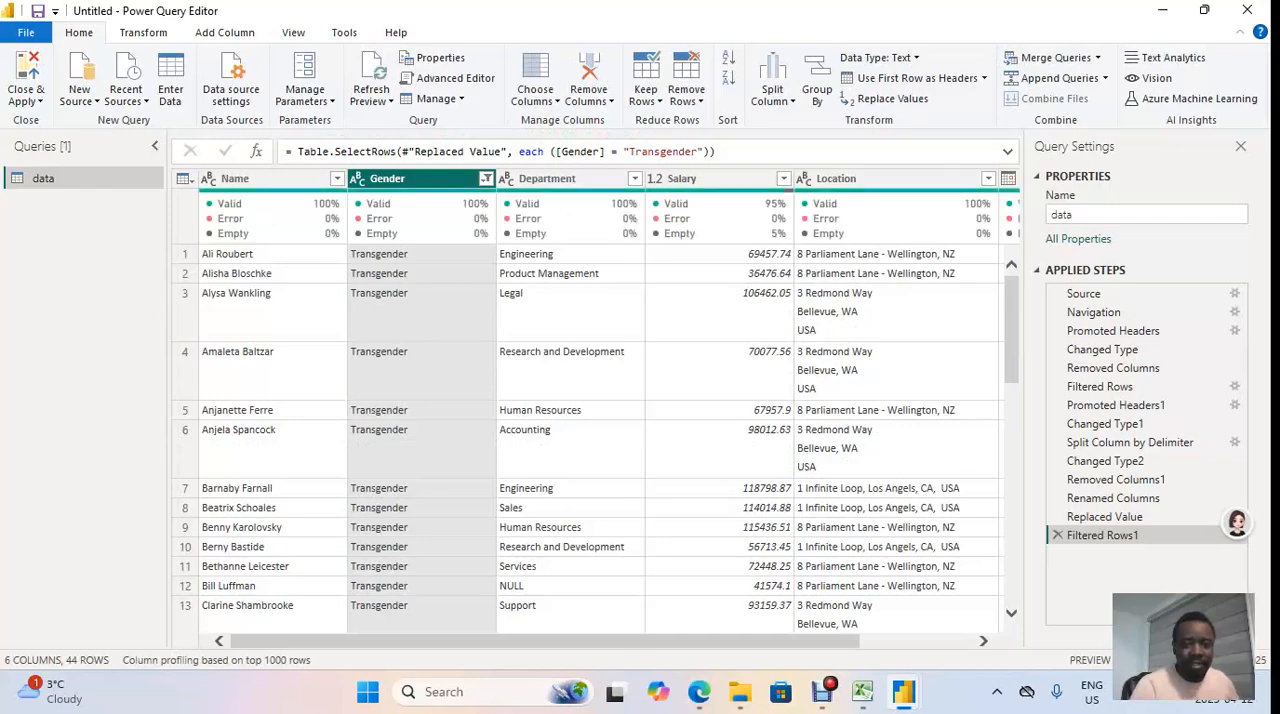
click(486, 178)
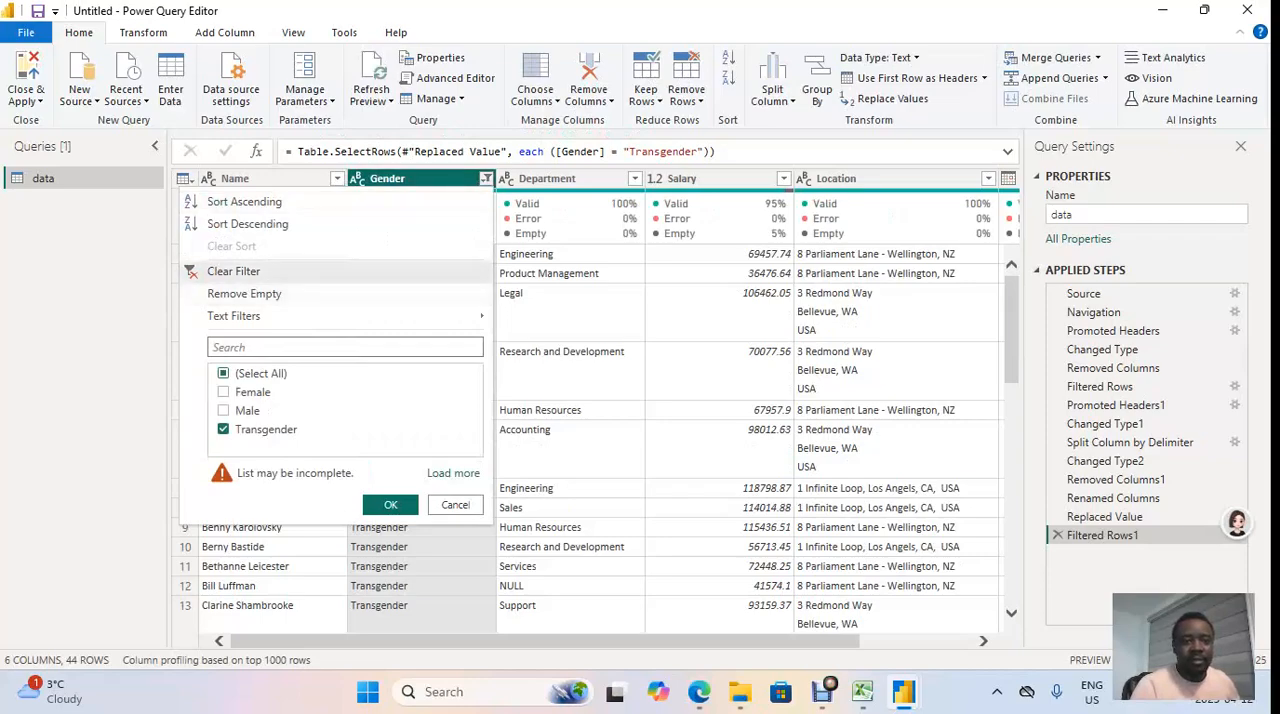
click(234, 271)
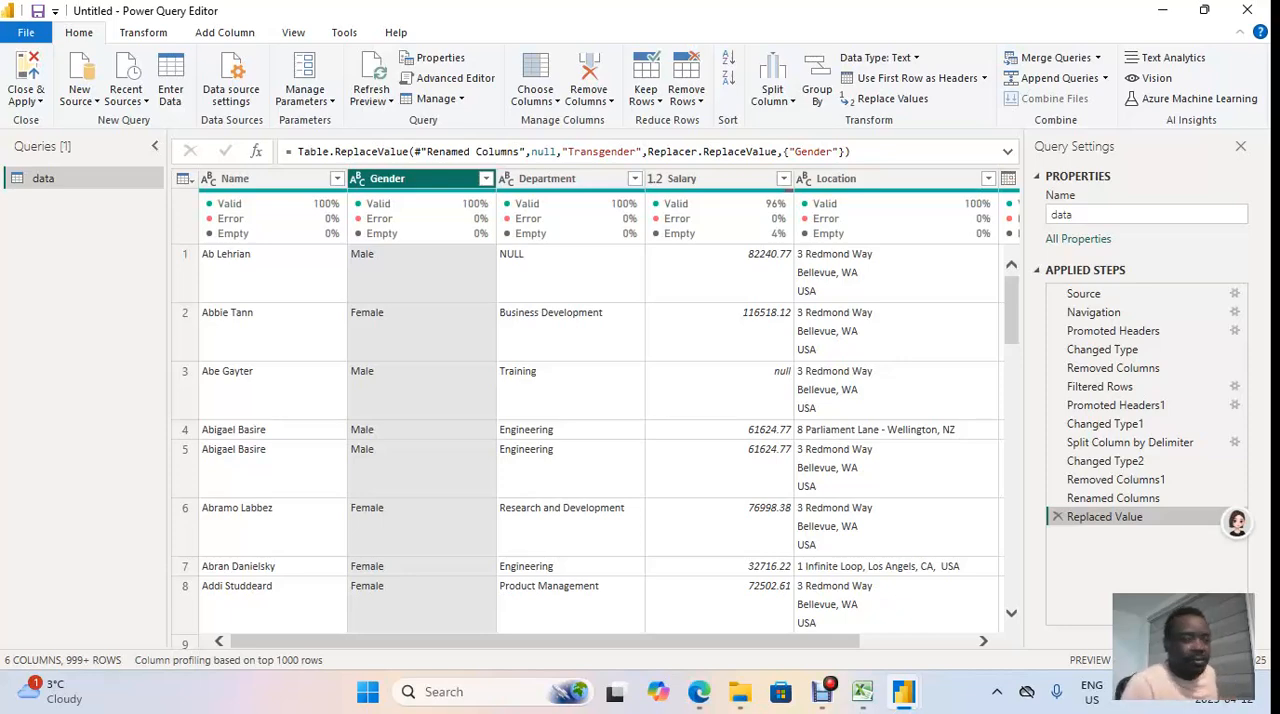
Step: Bring the WhatsApp Business browser window into view, read the classwork assumption about NULL departments, and move the window away again
drag(1279, 120, 1080, 131)
drag(921, 144, 686, 109)
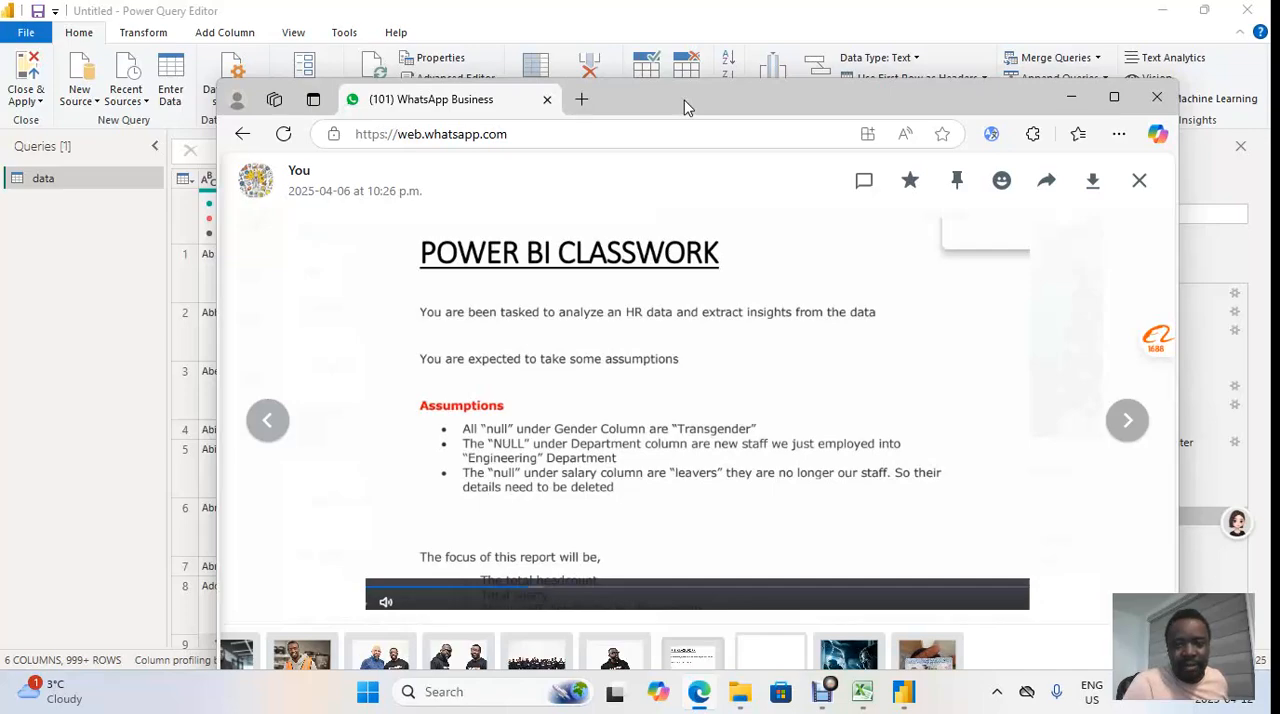
drag(684, 101, 1279, 116)
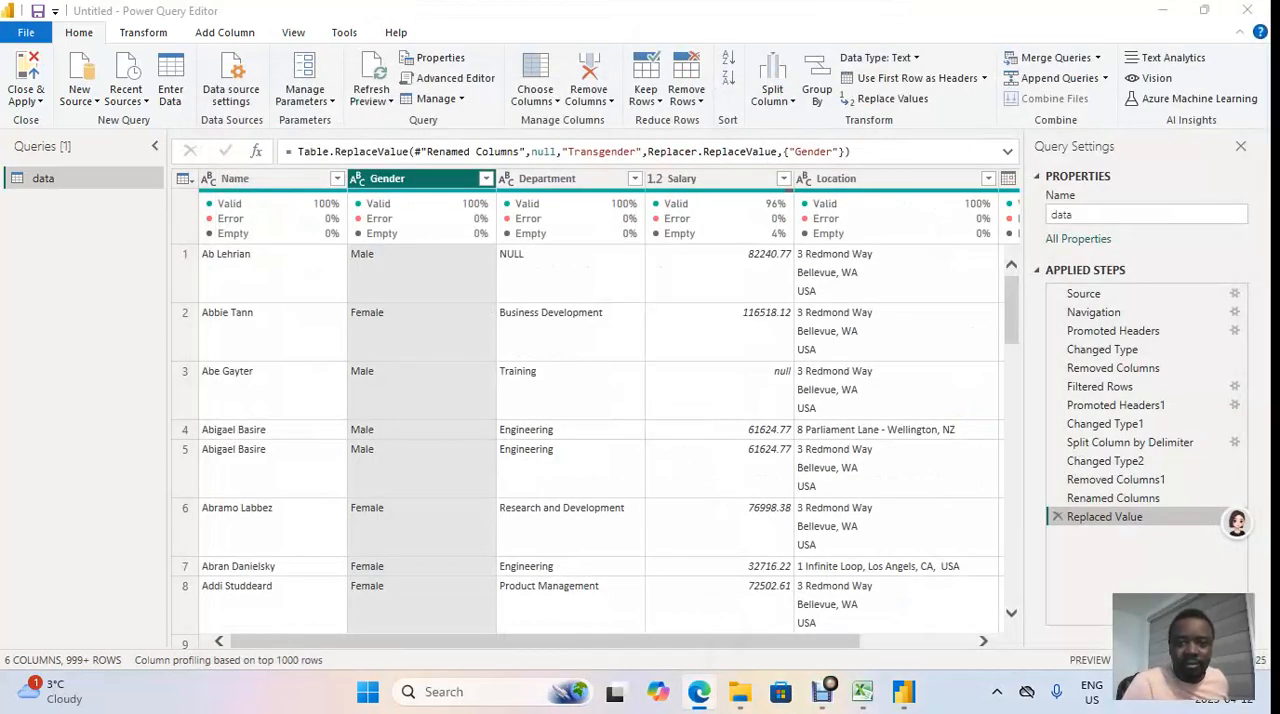
Step: Replace every NULL value in the Department column with Engineering
click(578, 182)
right_click(578, 182)
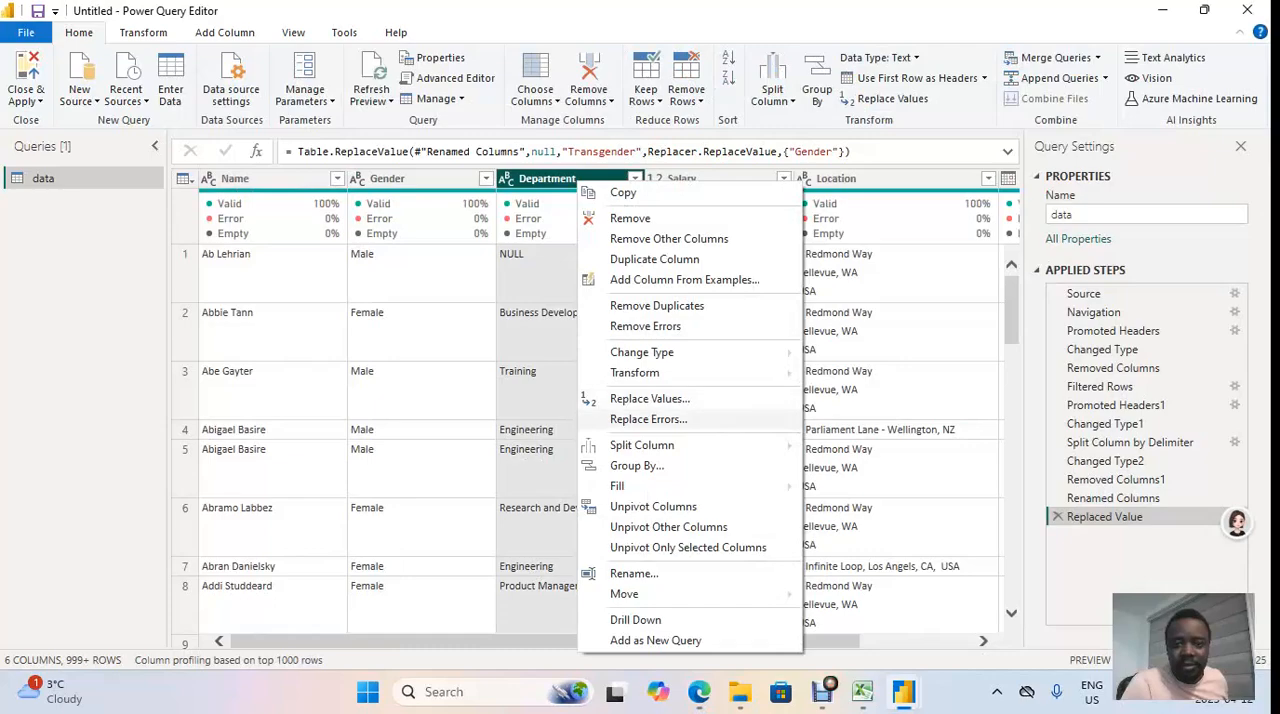
click(650, 398)
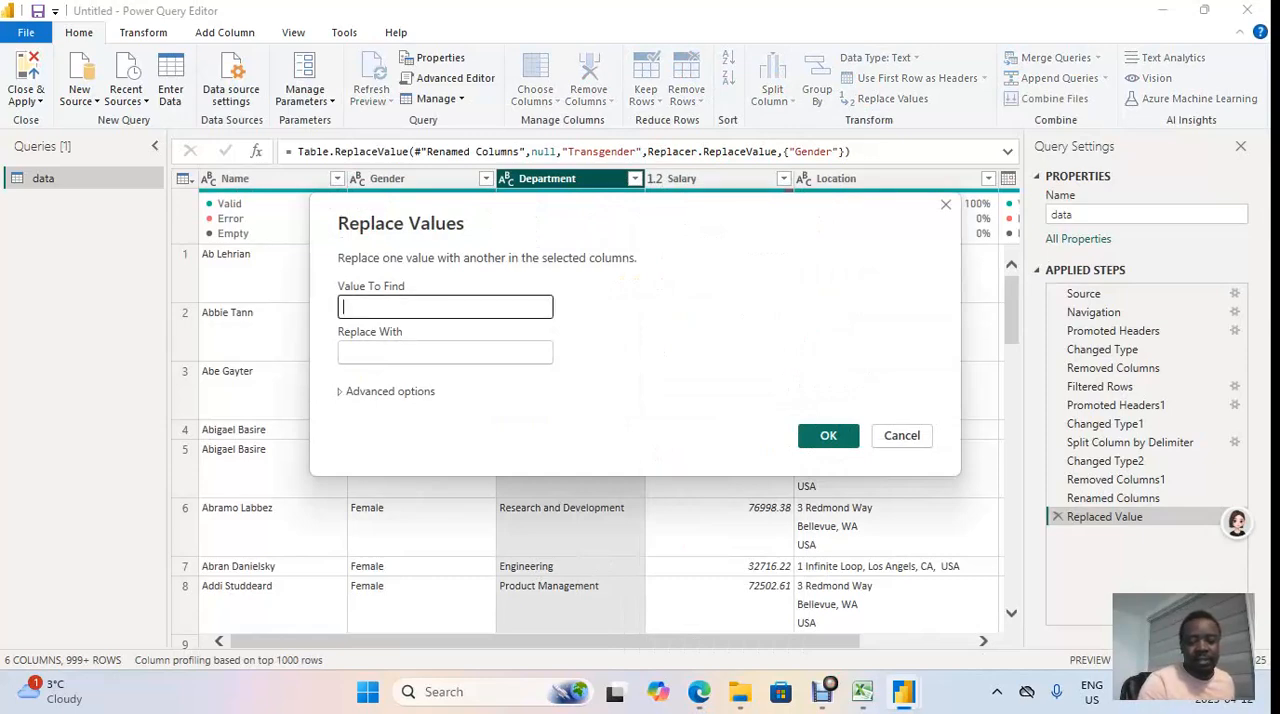
text(NULL)
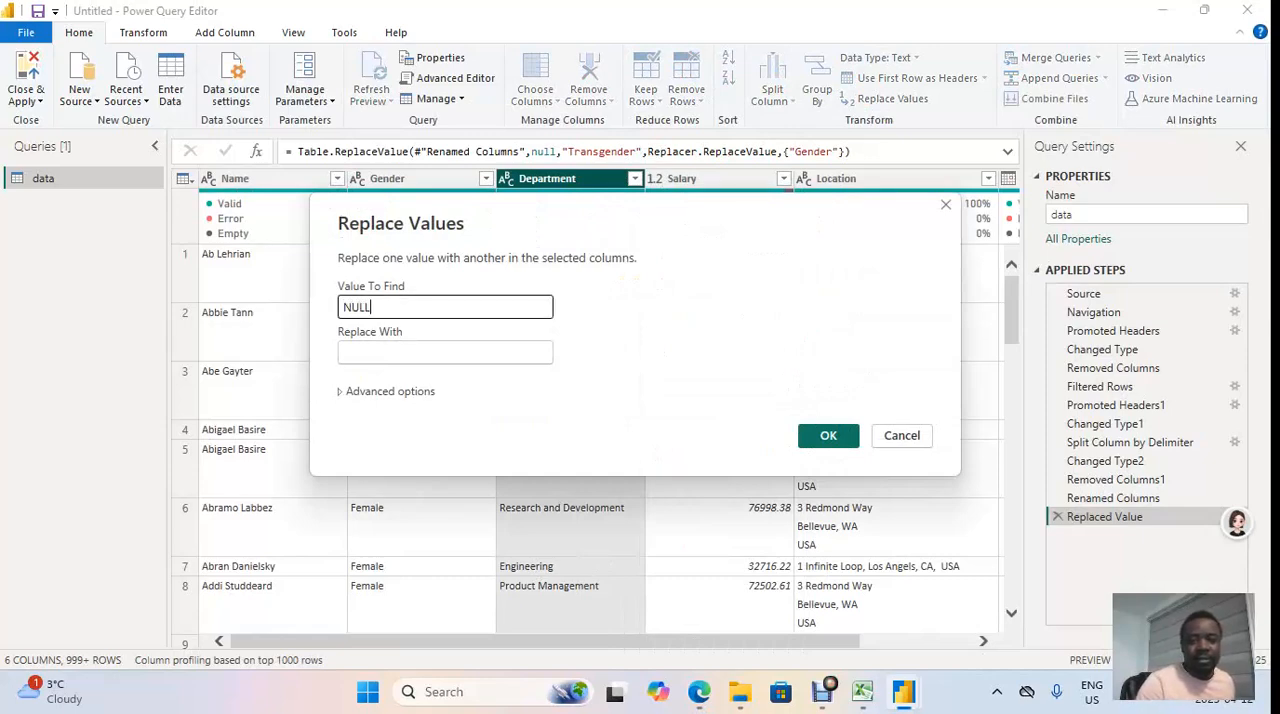
click(445, 352)
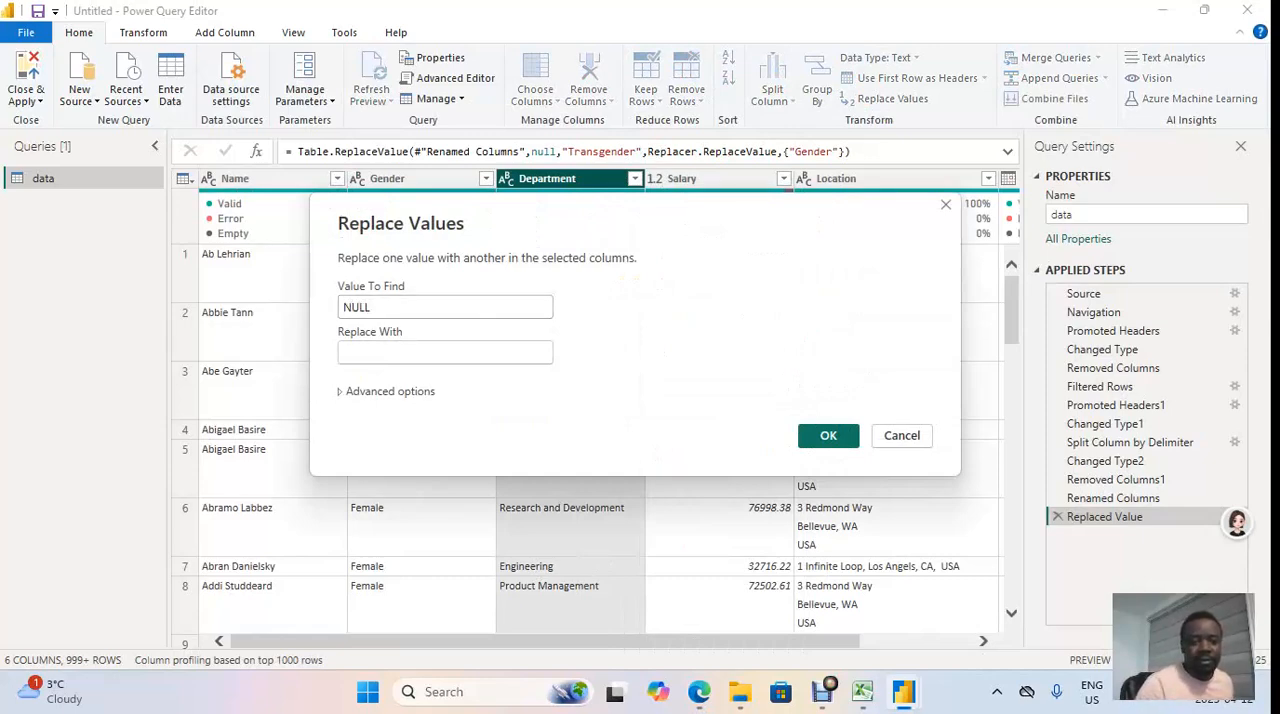
text(Eng)
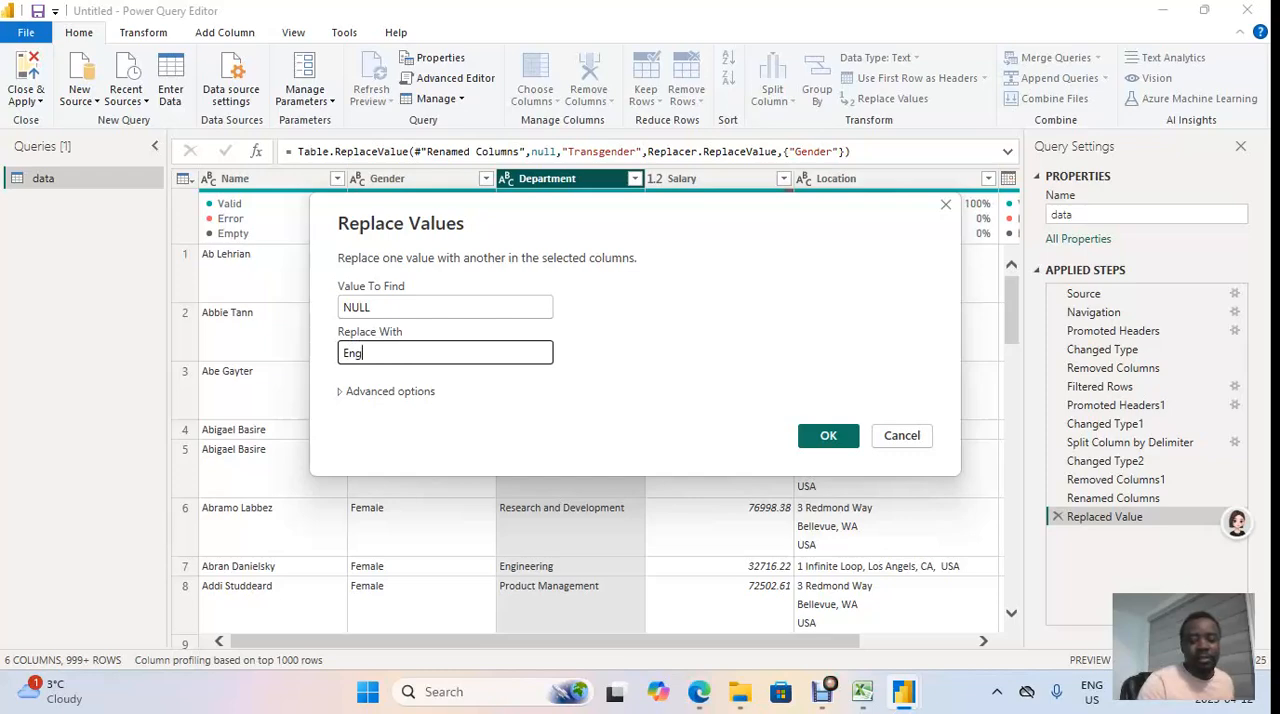
text(ineer)
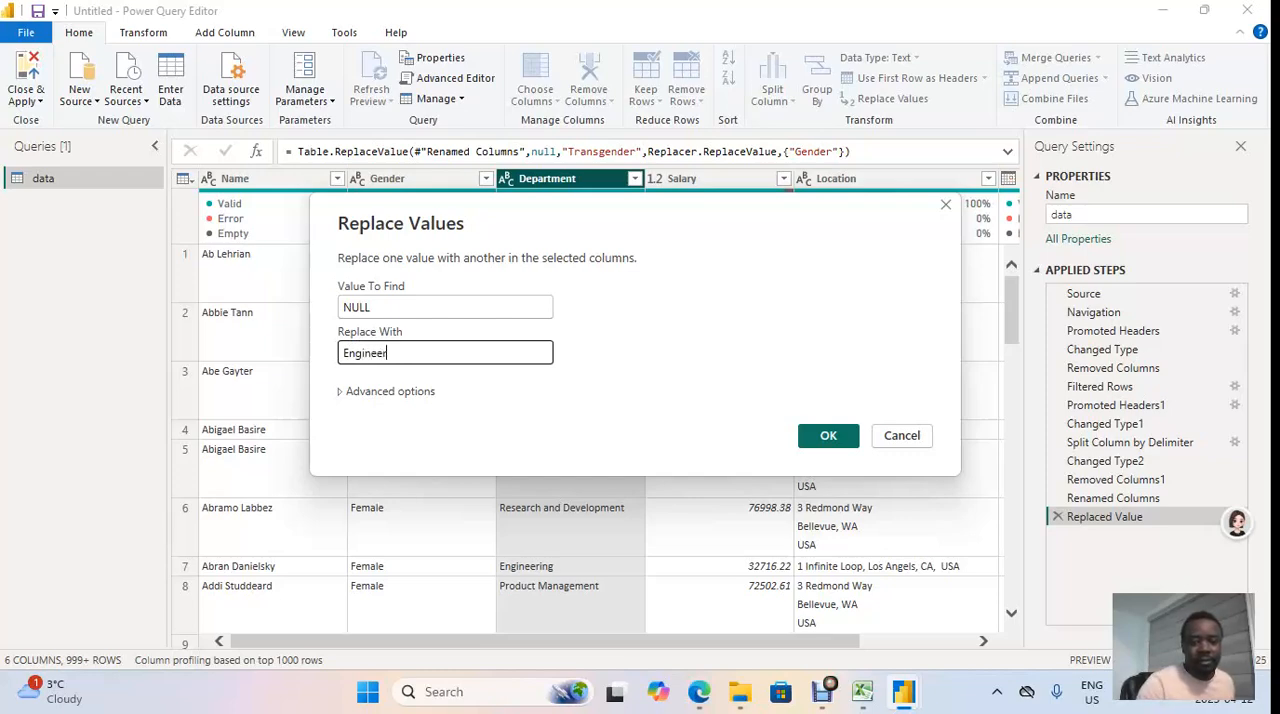
text(ing)
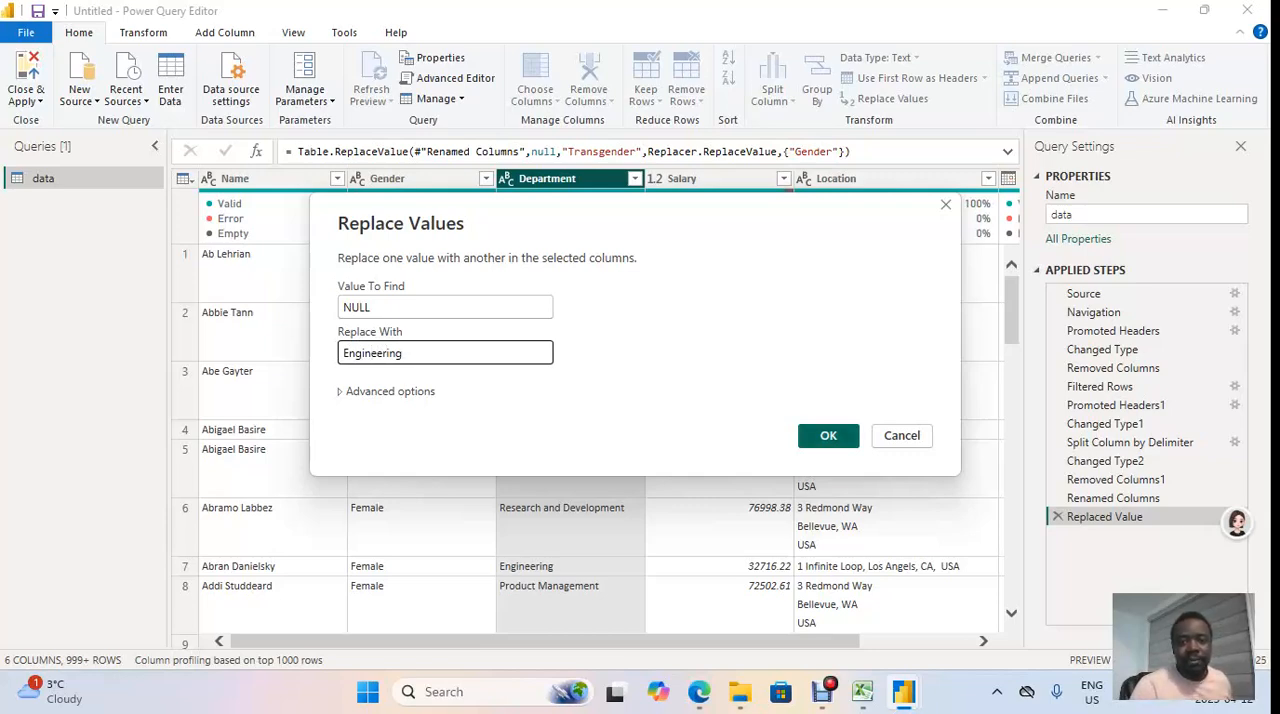
key(Return)
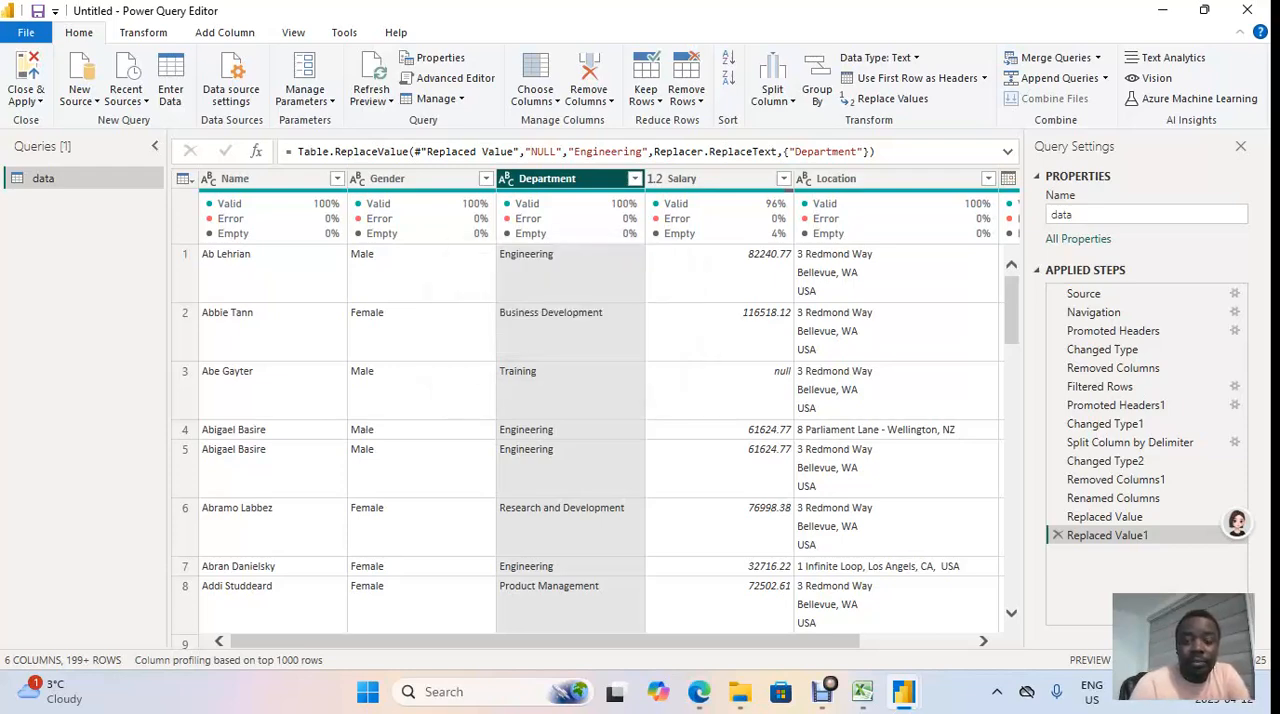
Step: Bring the WhatsApp Business browser window into view, read the classwork assumption about null salaries, and move the window away again
mouse_move(718, 233)
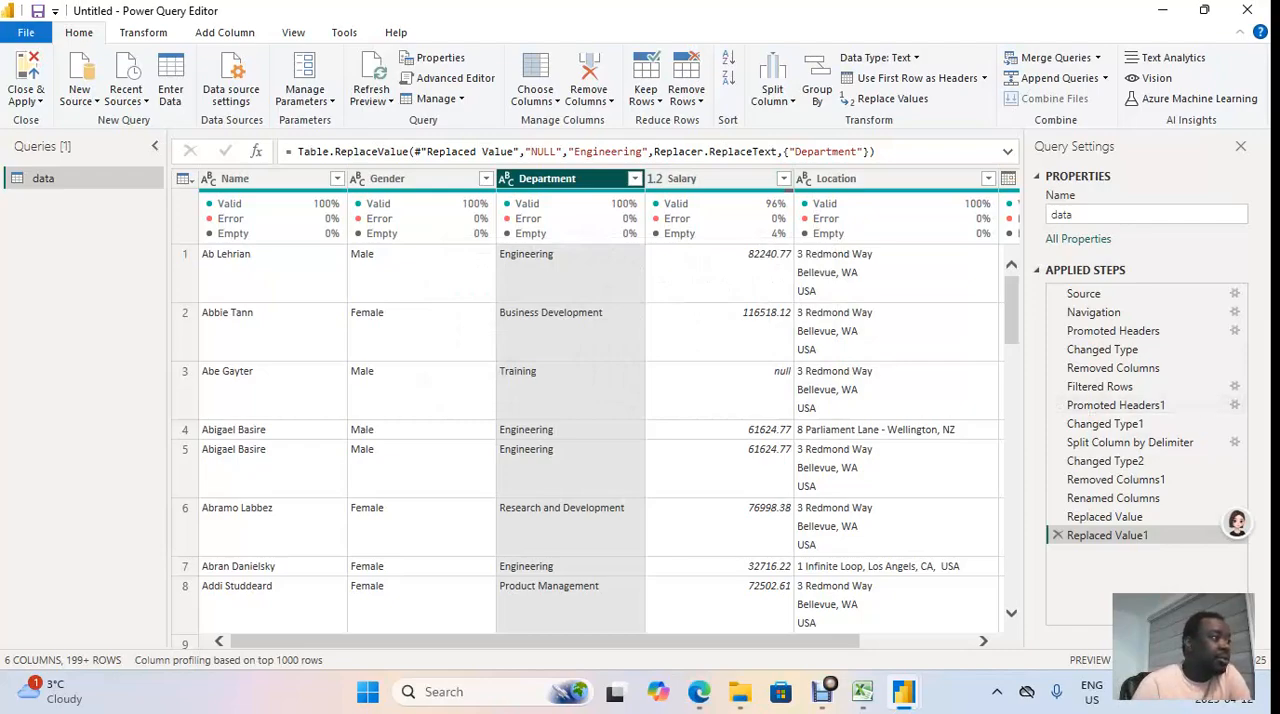
key(alt+Tab)
drag(1275, 157, 532, 48)
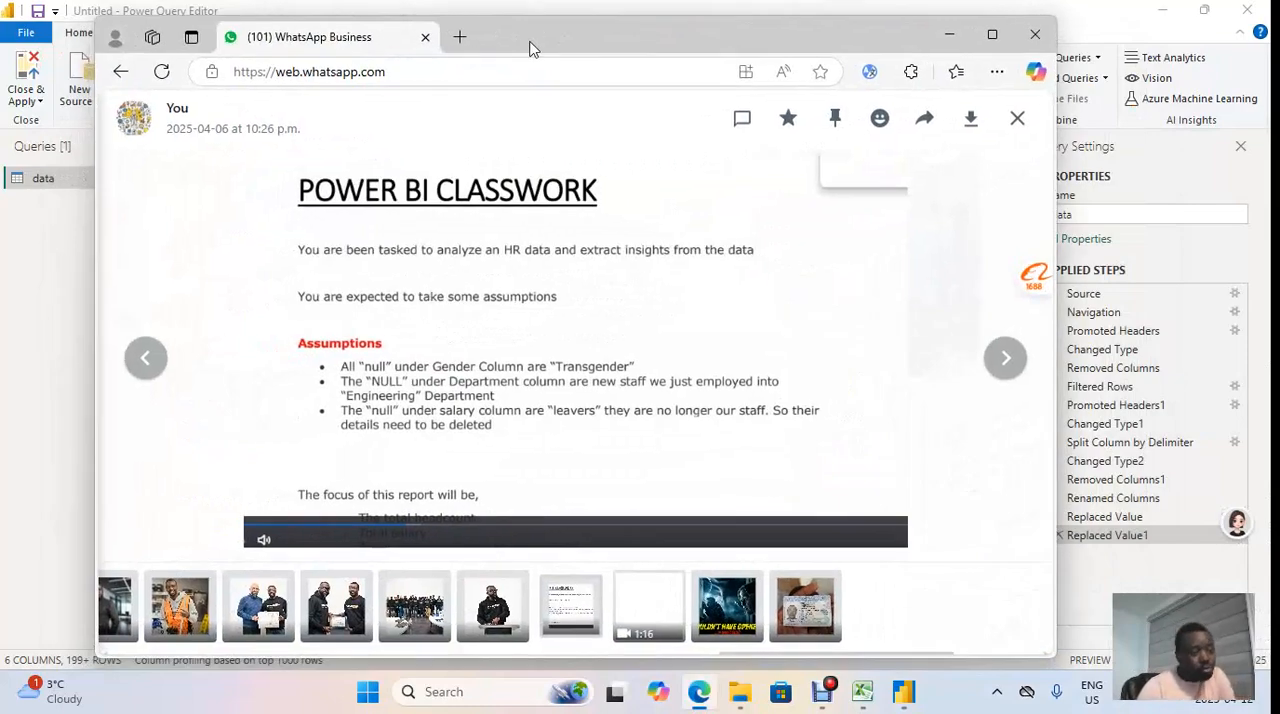
drag(533, 48, 531, 48)
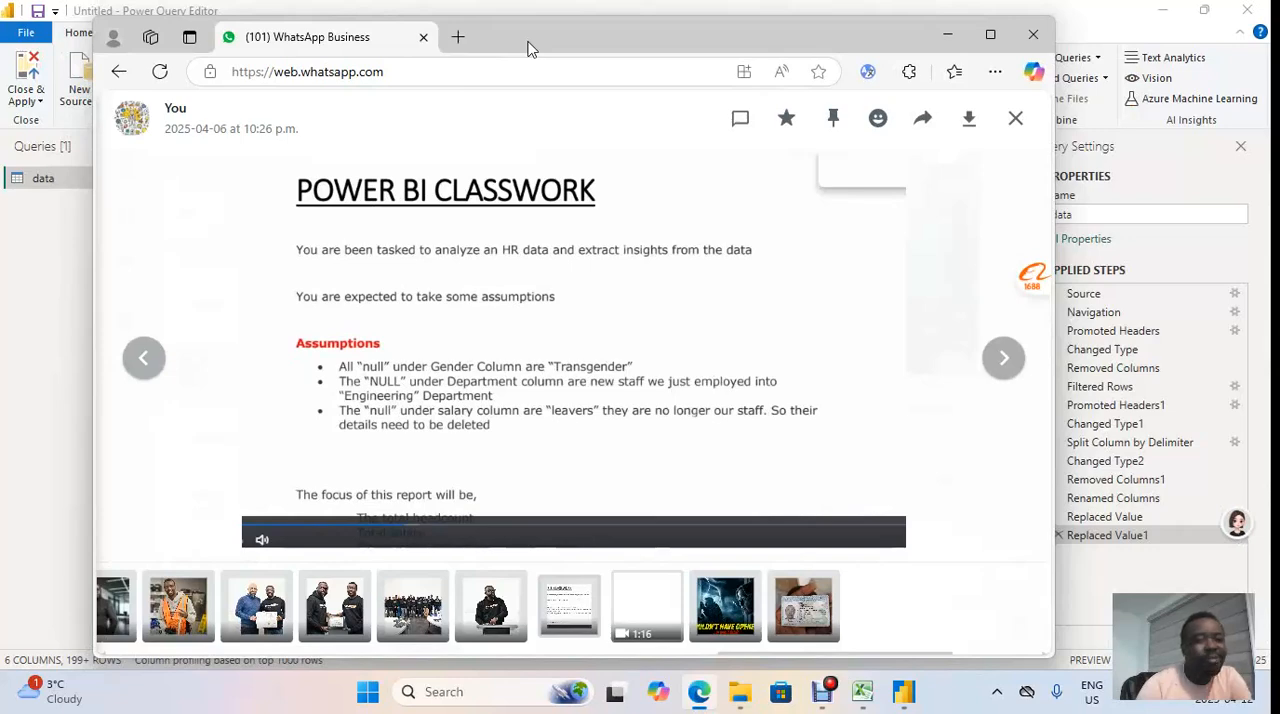
drag(528, 42, 537, 42)
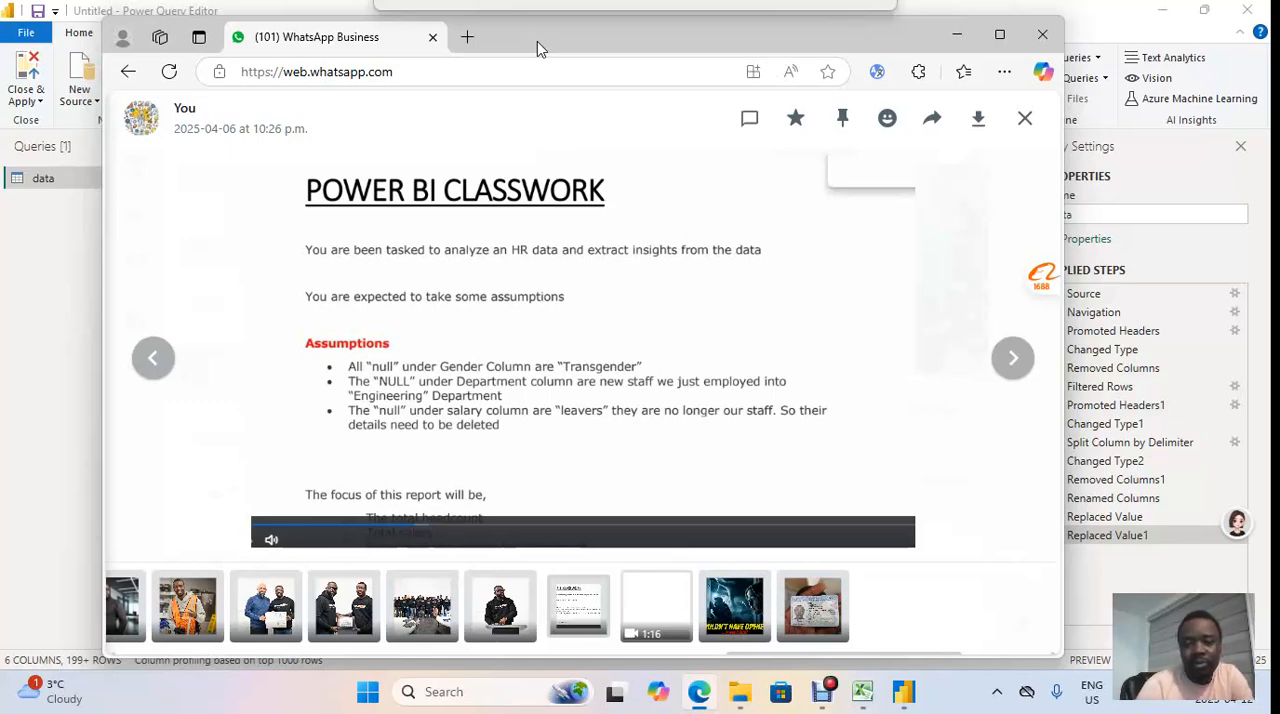
drag(537, 41, 1279, 380)
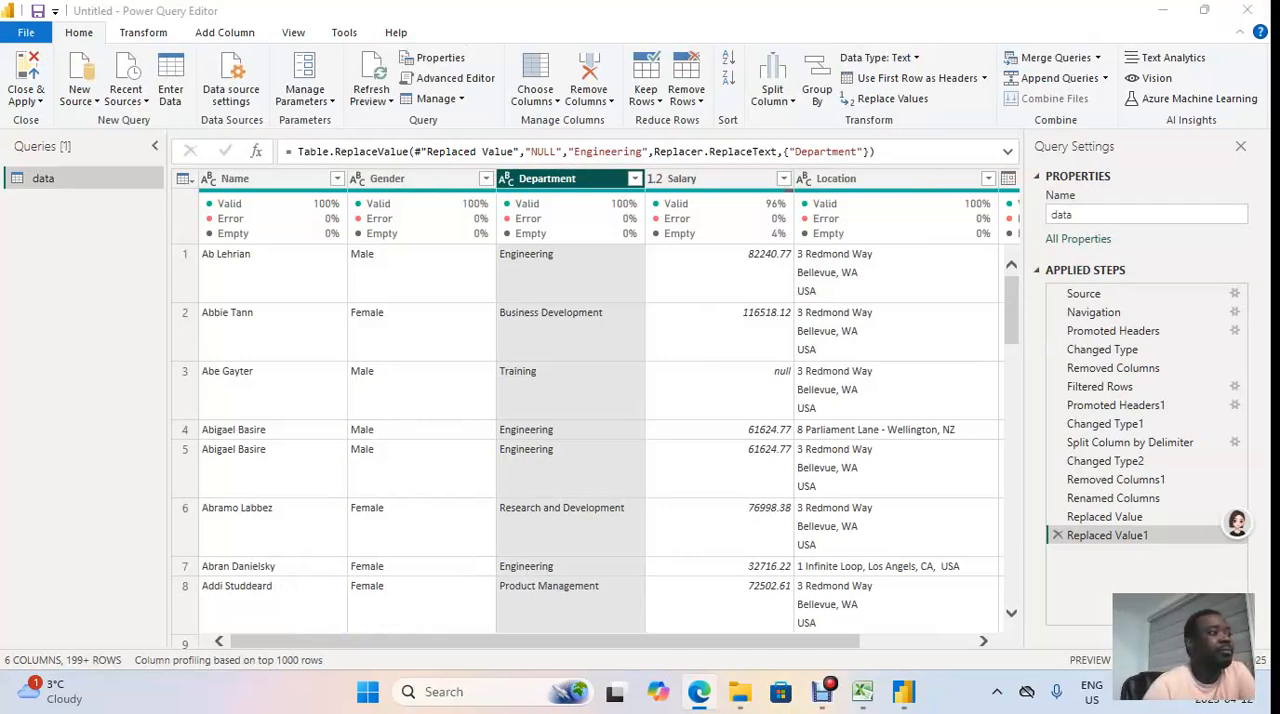
drag(1279, 91, 1271, 91)
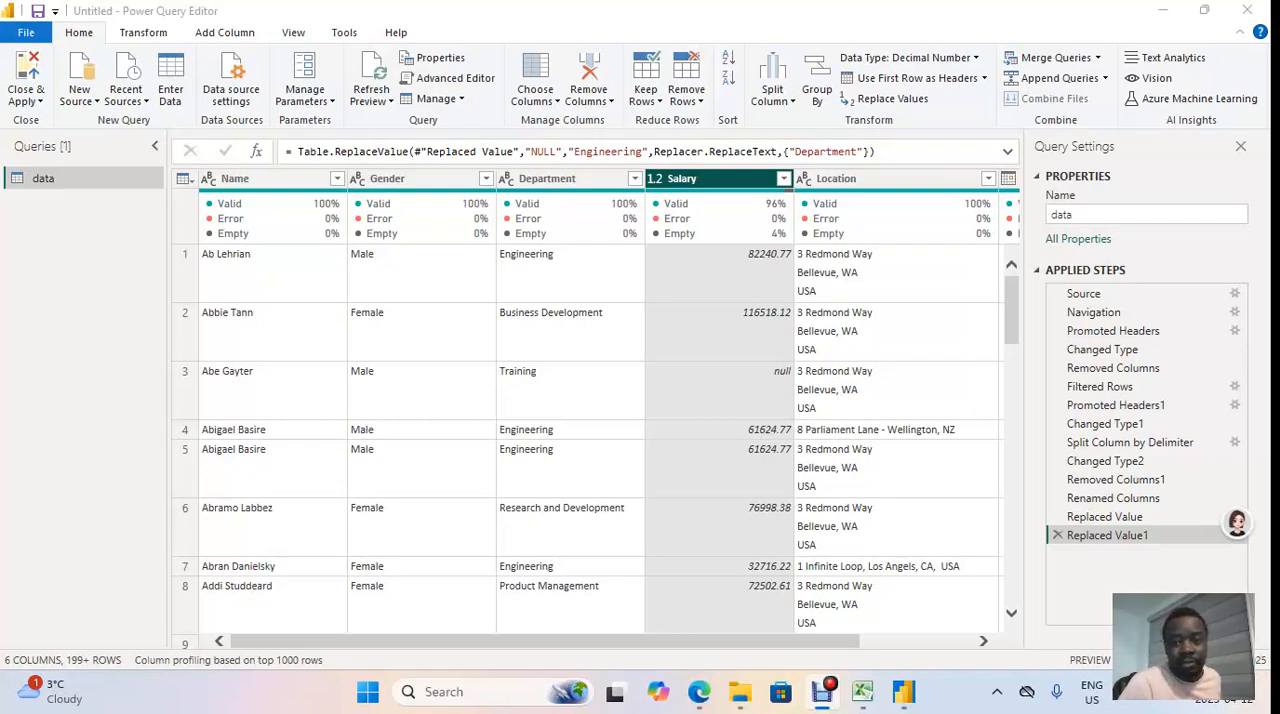
Step: Remove all rows with an empty Salary value from the data query
right_click(712, 181)
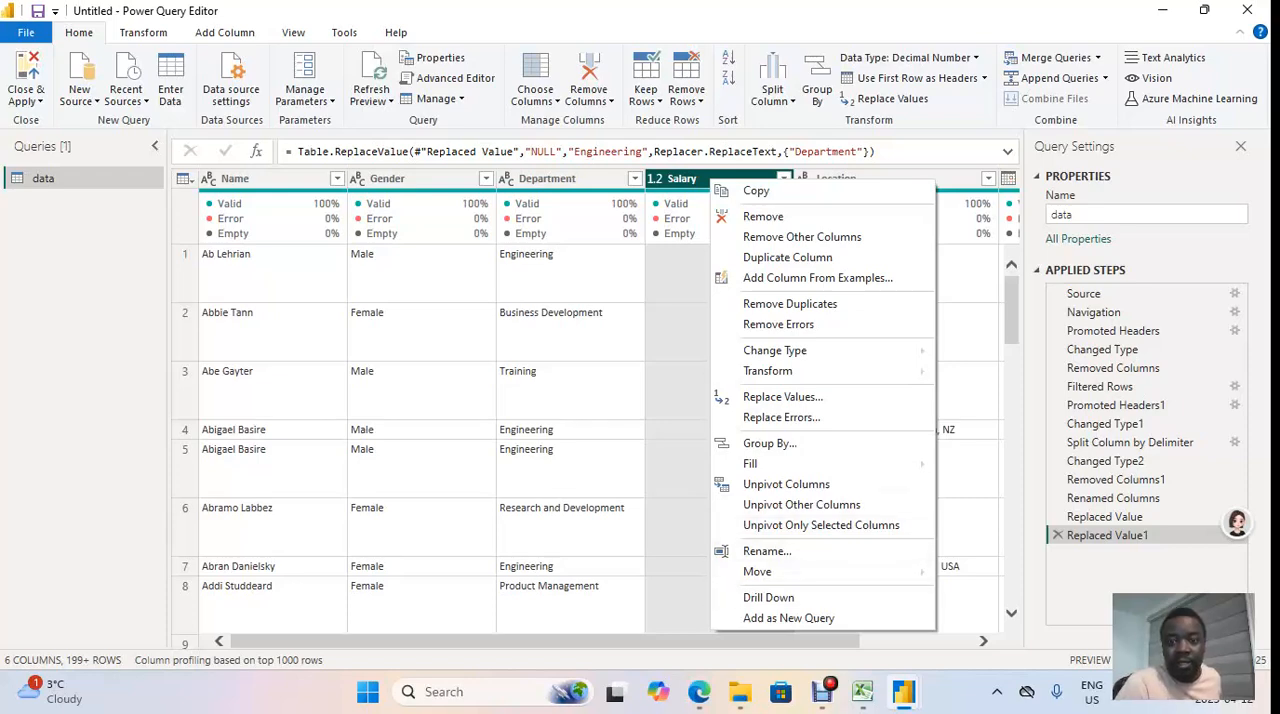
key(Escape)
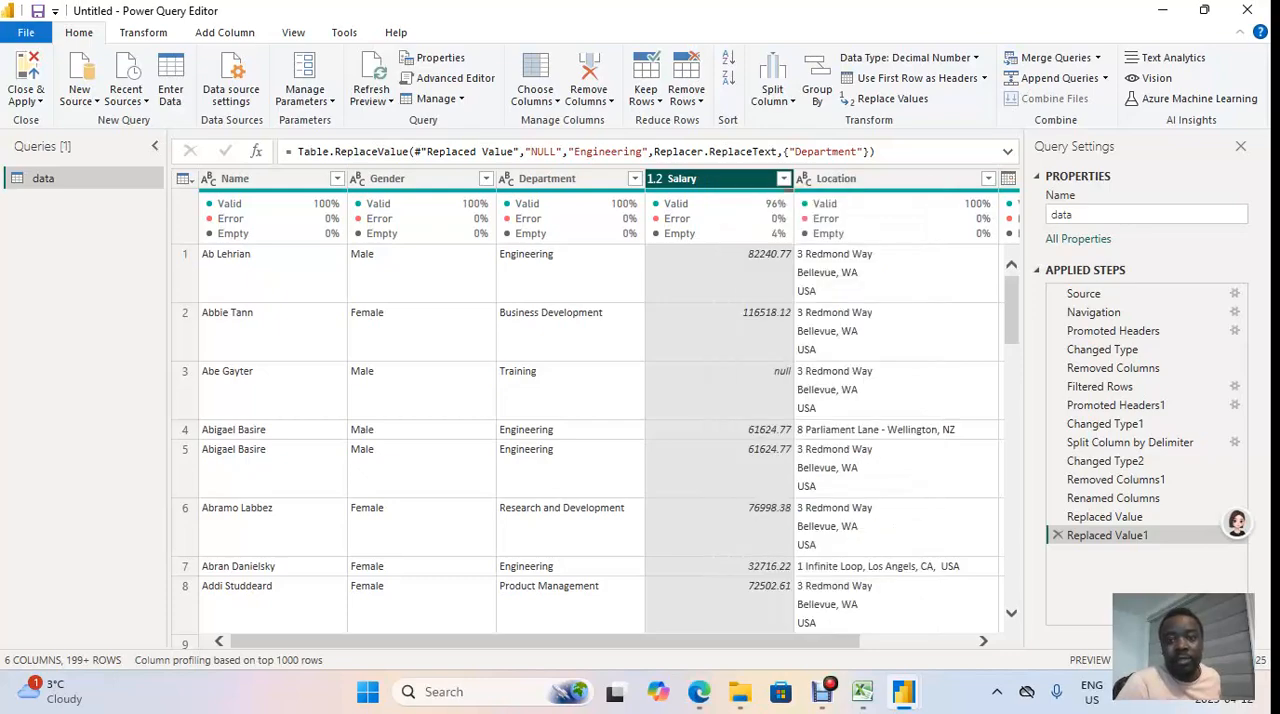
click(783, 178)
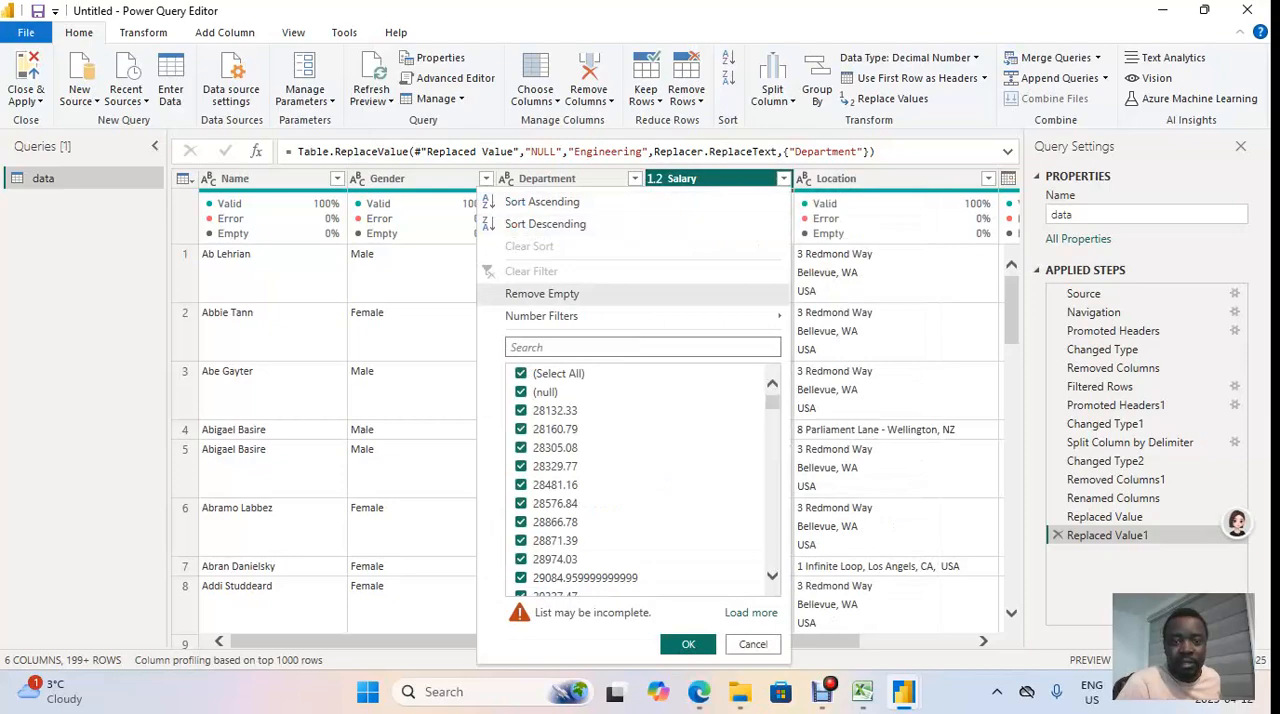
click(542, 293)
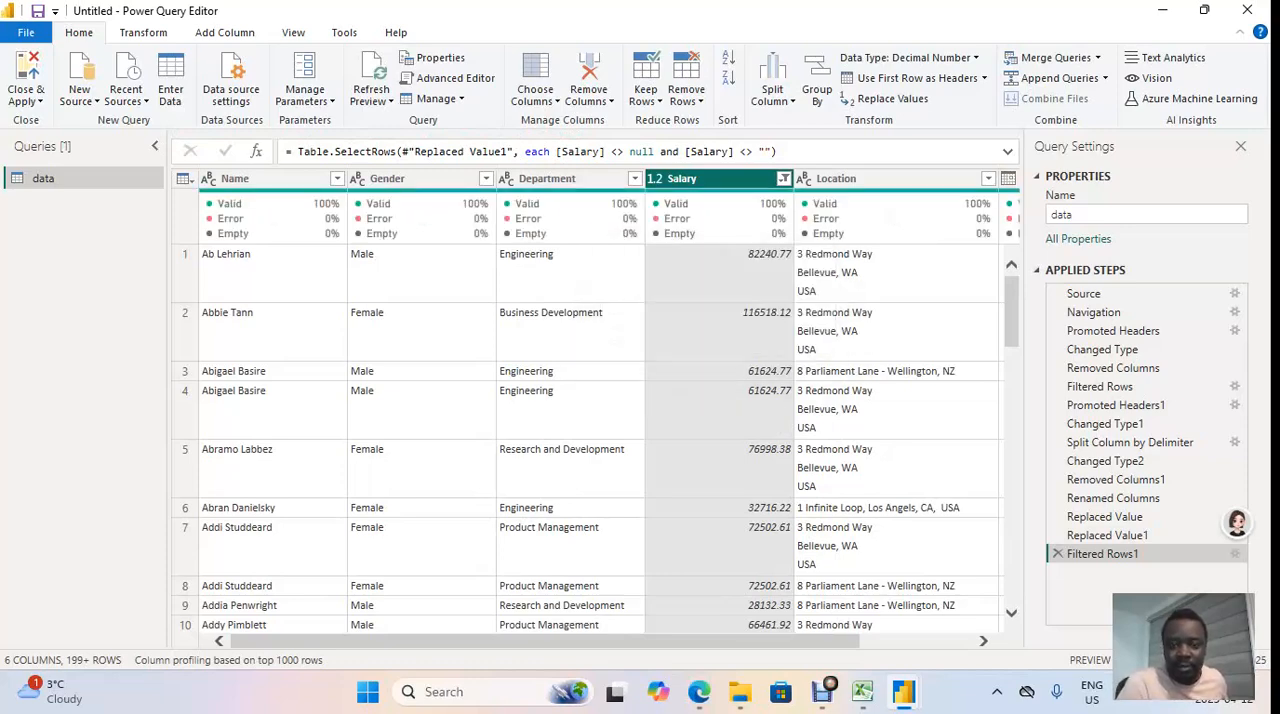
Step: Look over the filtered rows and change the Salary column's data type to Whole Number
scroll(600, 440, right, 3)
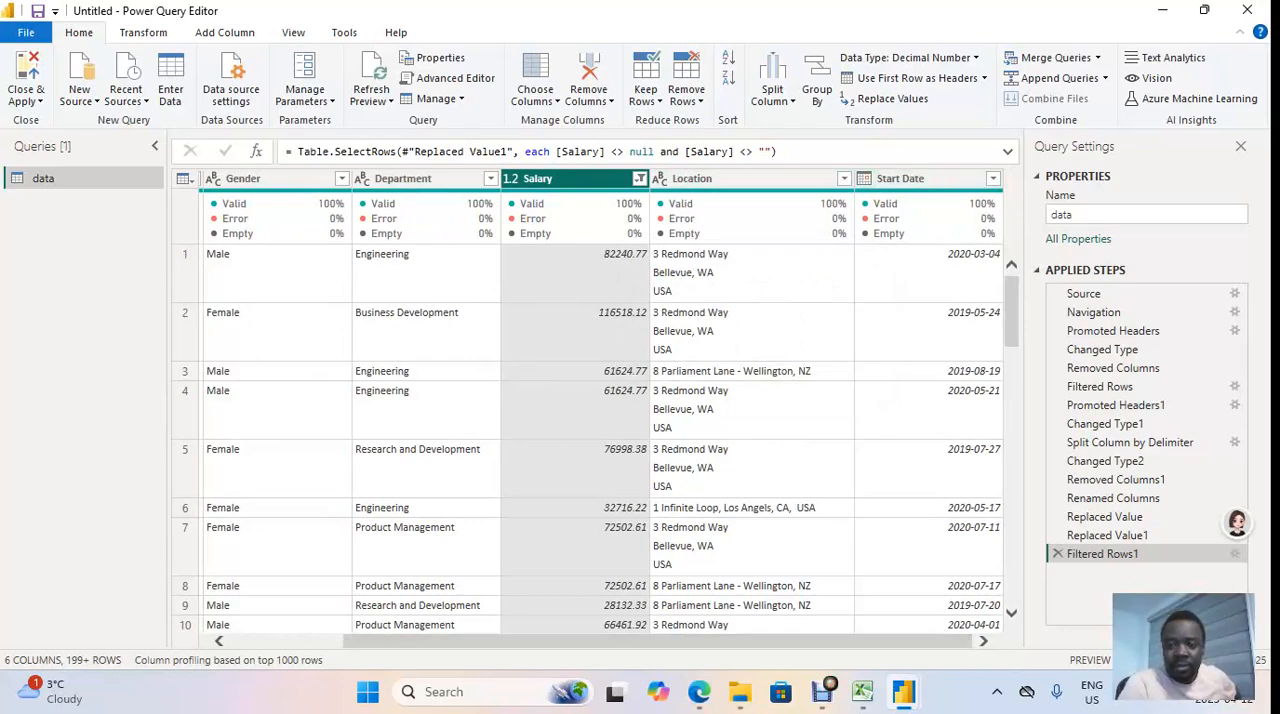
drag(657, 641, 545, 641)
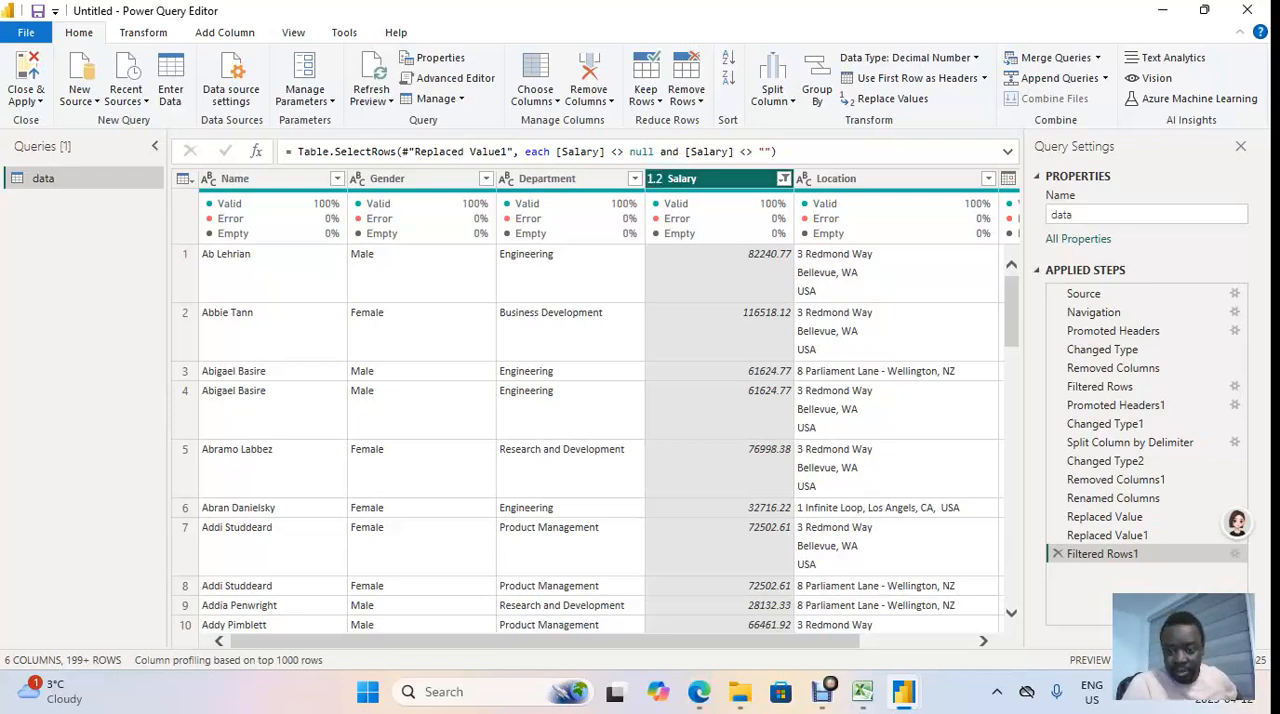
scroll(596, 440, down, 4)
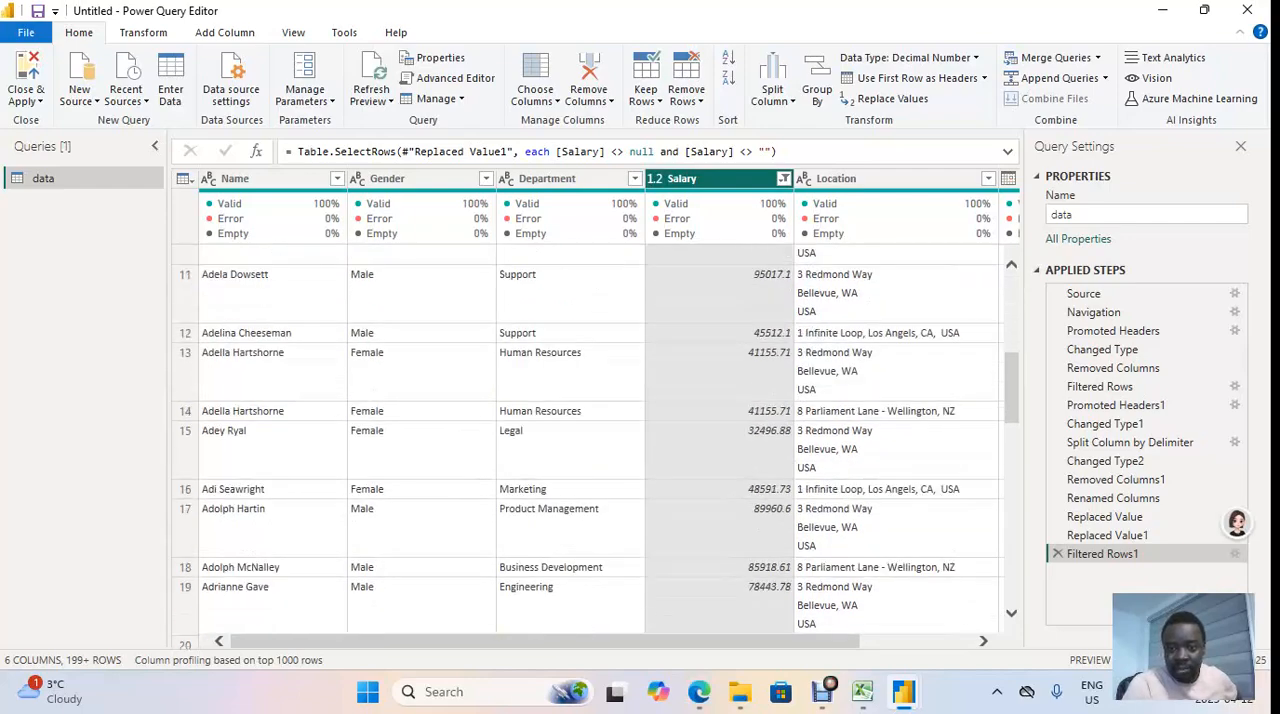
scroll(596, 440, up, 4)
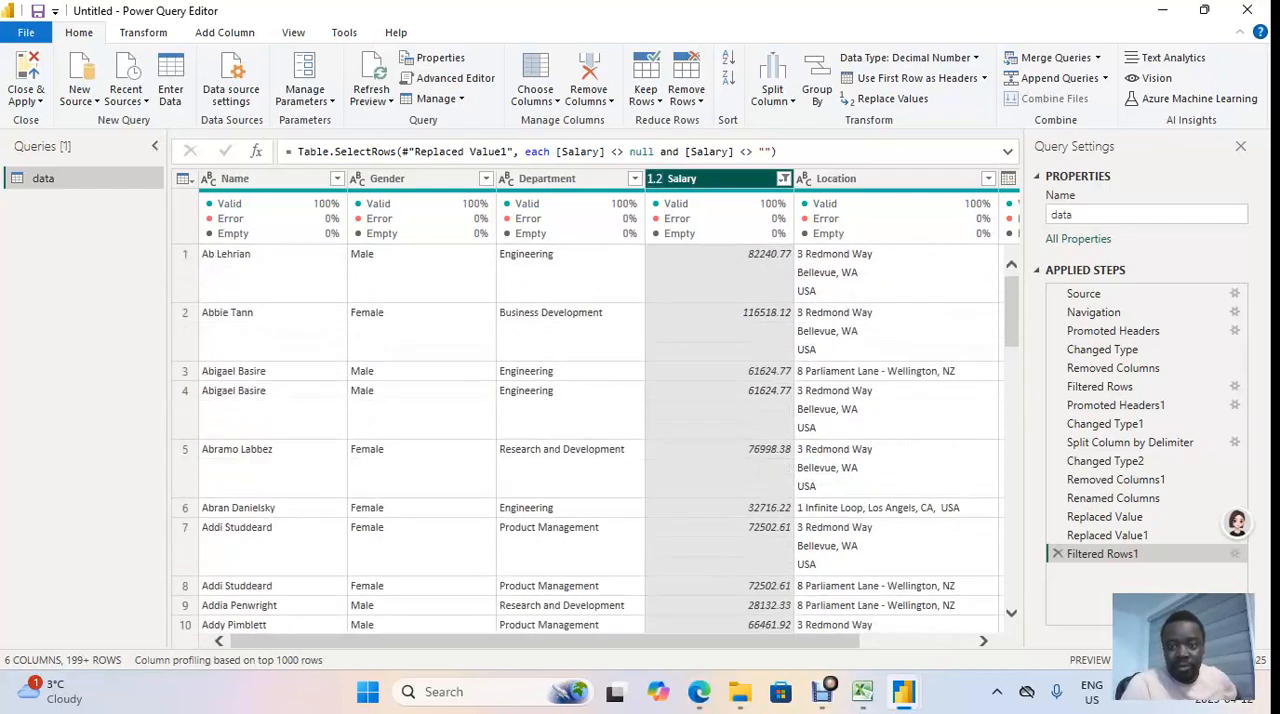
click(655, 179)
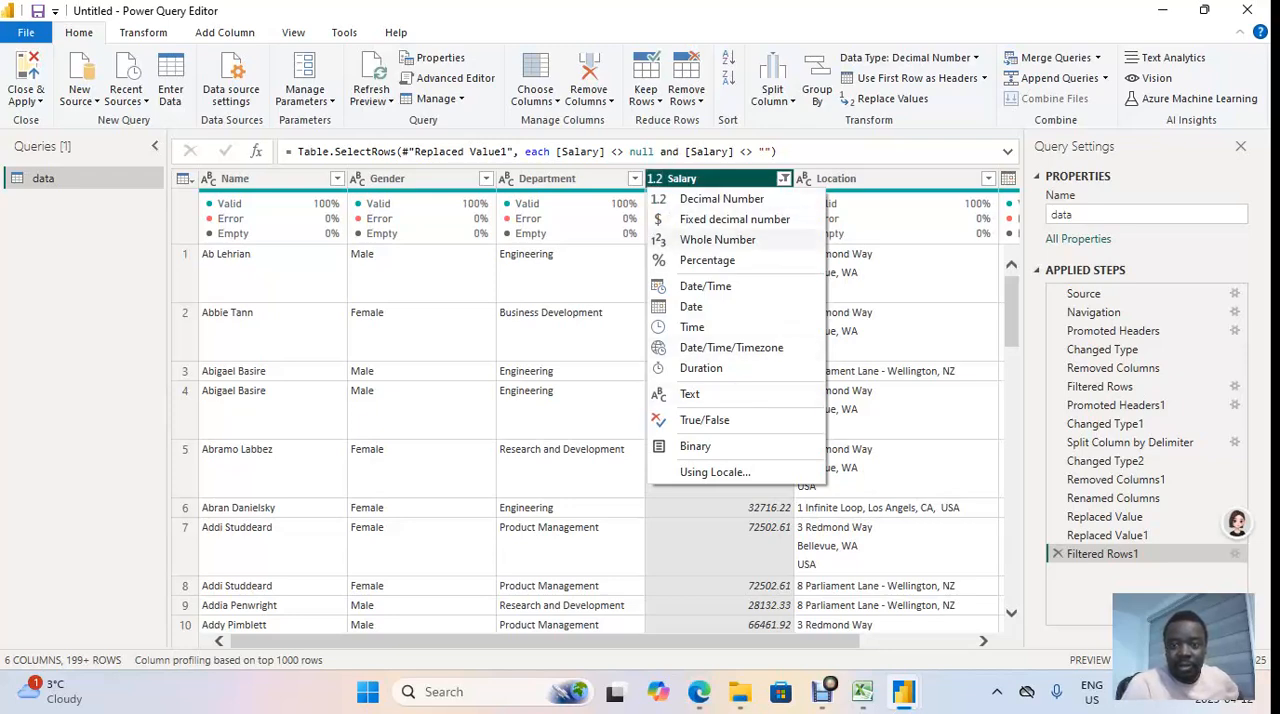
click(717, 240)
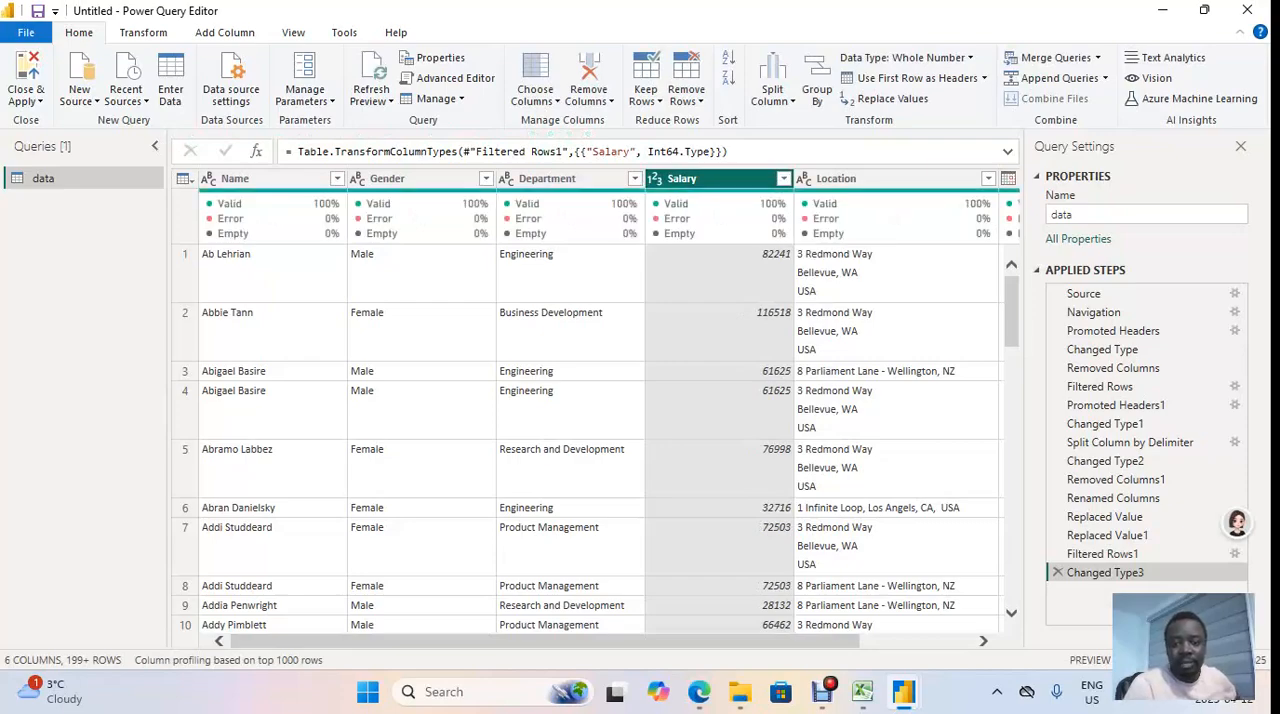
Step: Close the query editor and return to the report page
mouse_move(545, 641)
mouse_down()
mouse_move(660, 641)
mouse_move(545, 641)
mouse_up()
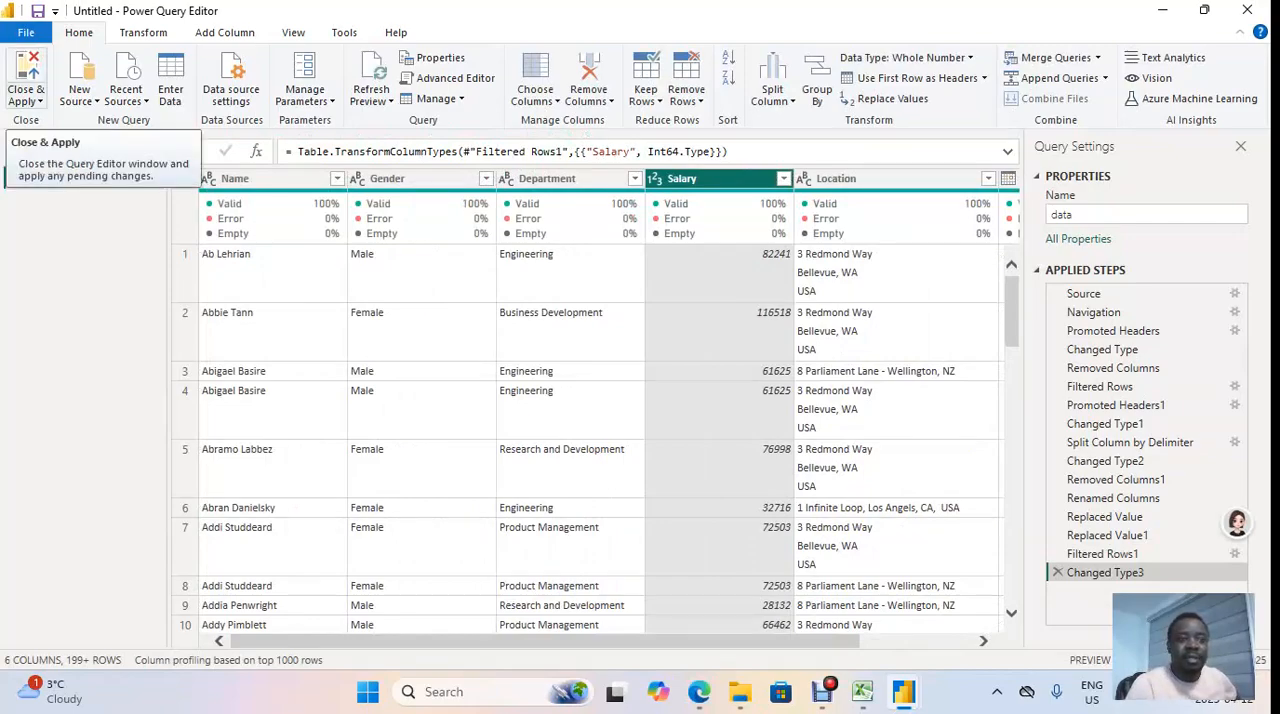
click(25, 100)
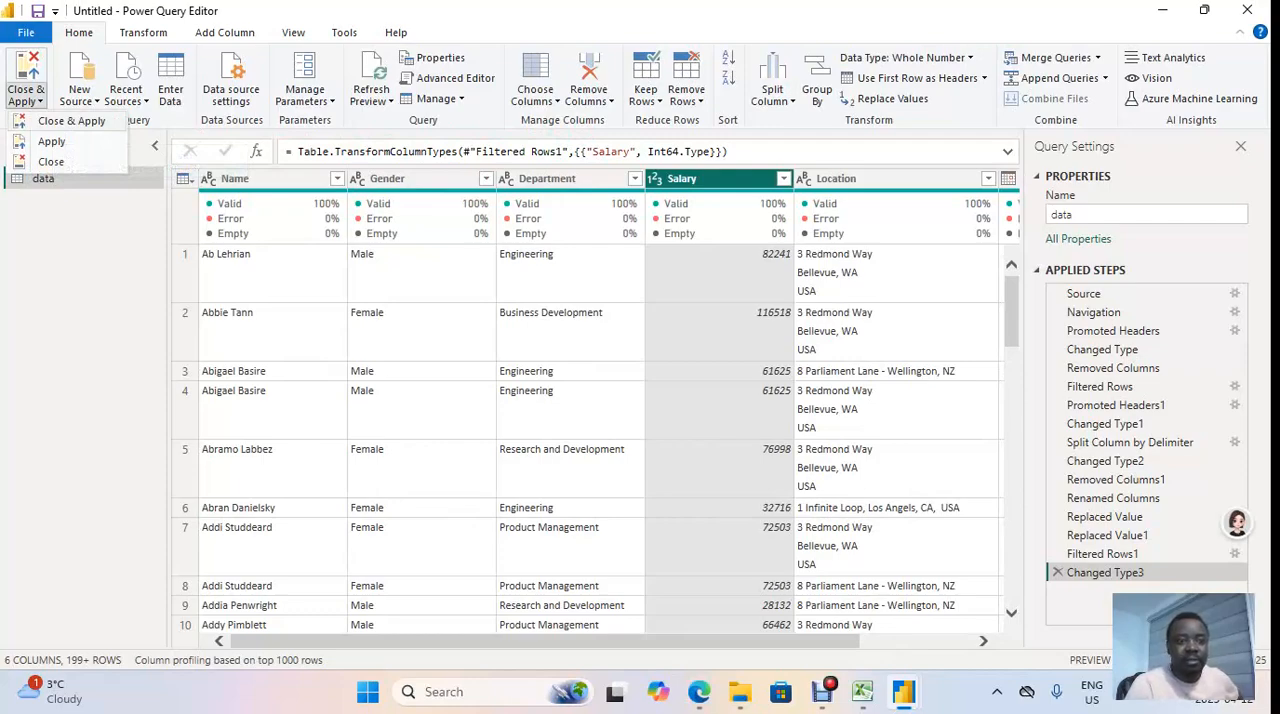
click(50, 161)
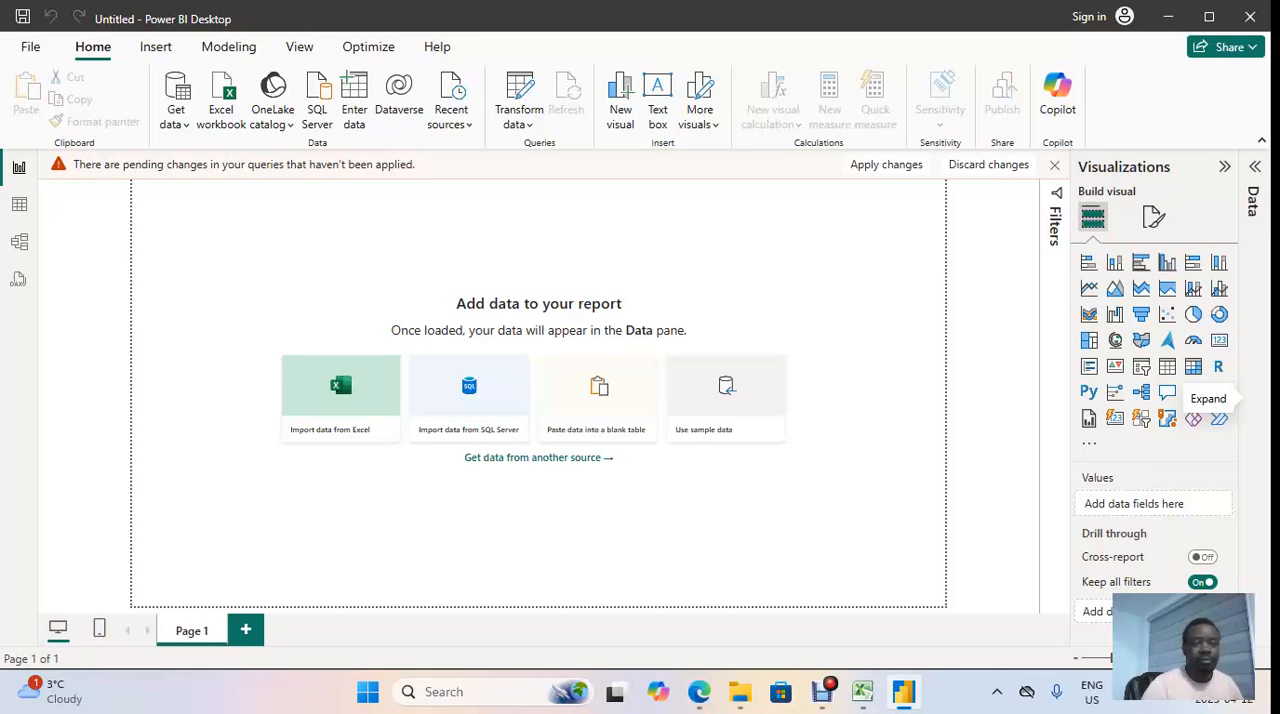
Step: Expand the report's Data pane and look through the fields of the data table, collapsing its field list again
click(1254, 390)
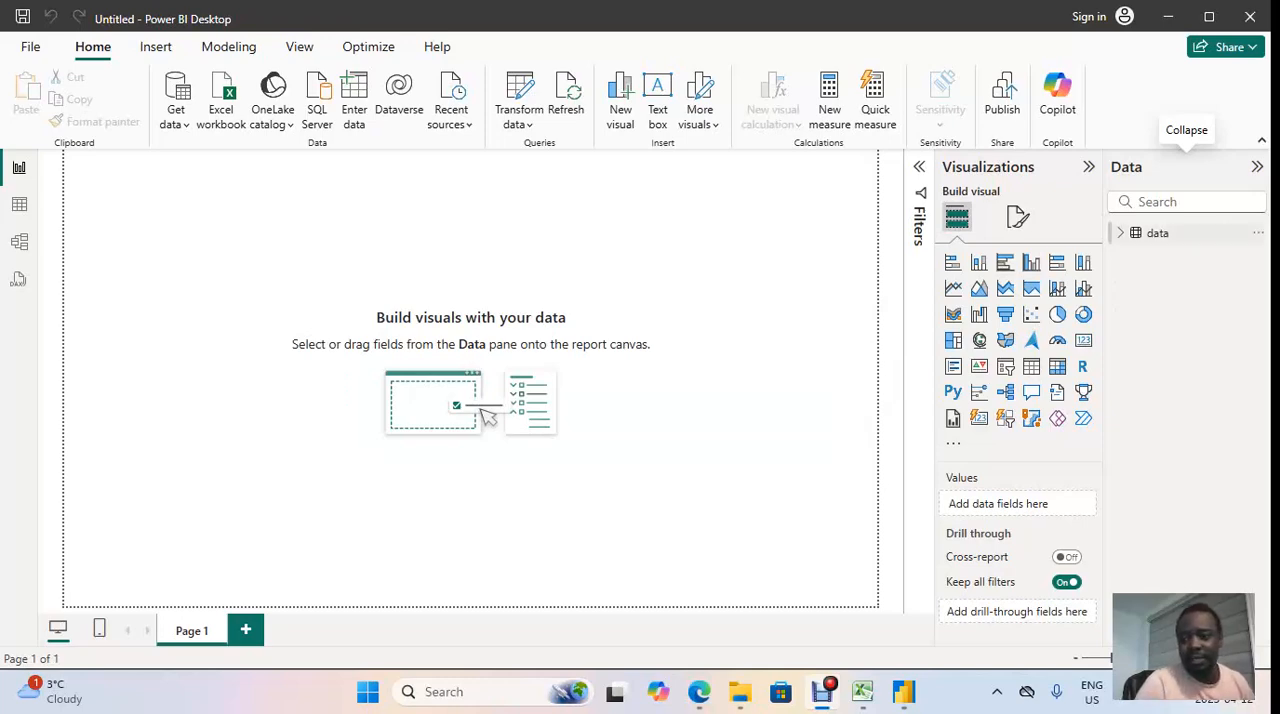
click(1121, 232)
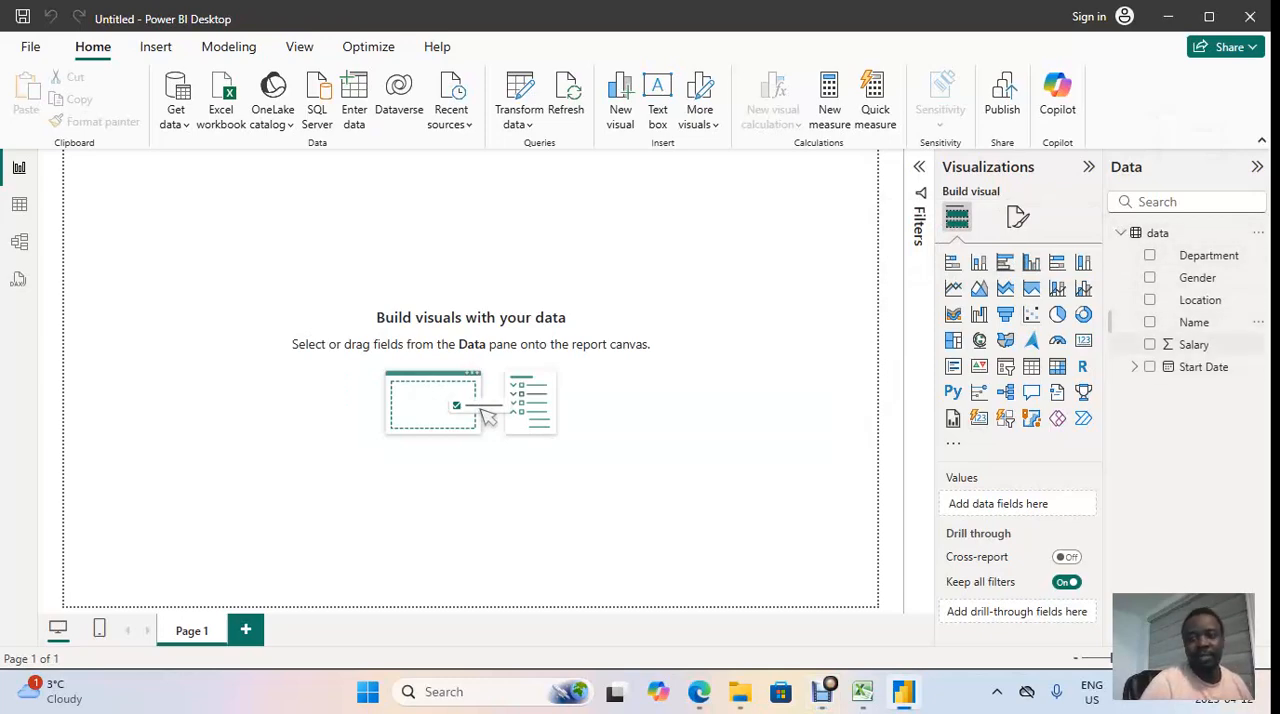
click(1121, 232)
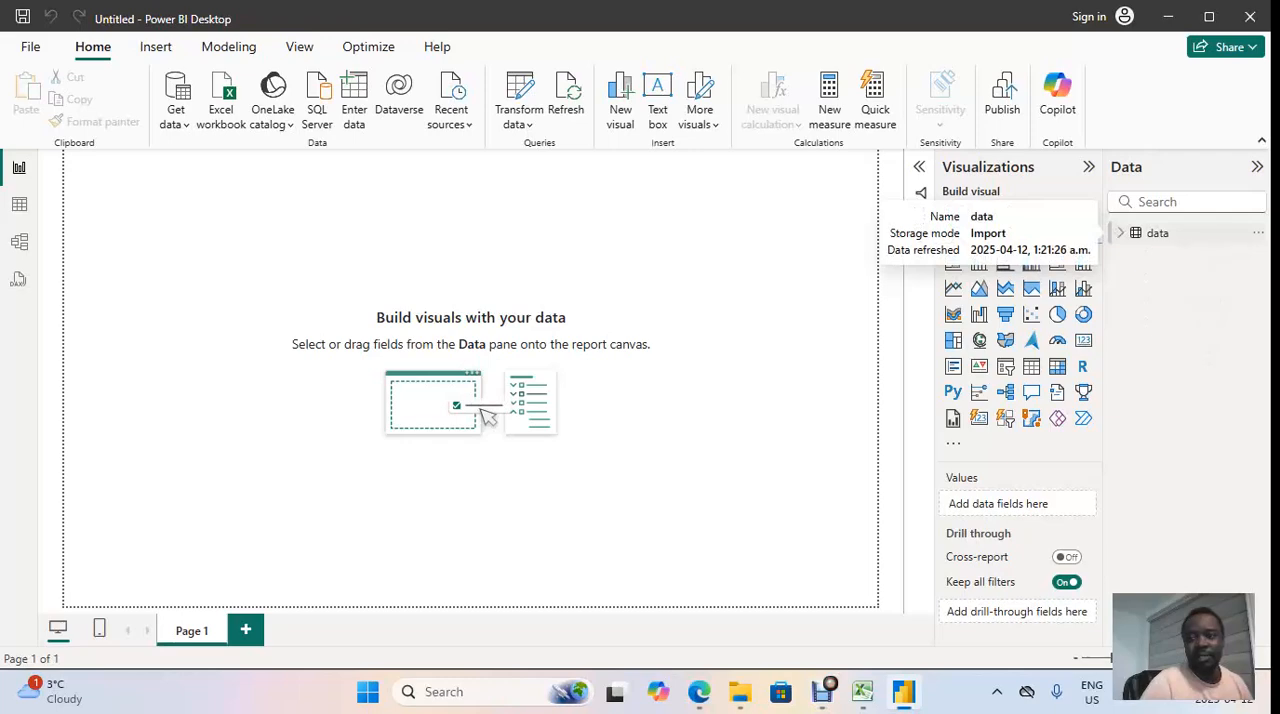